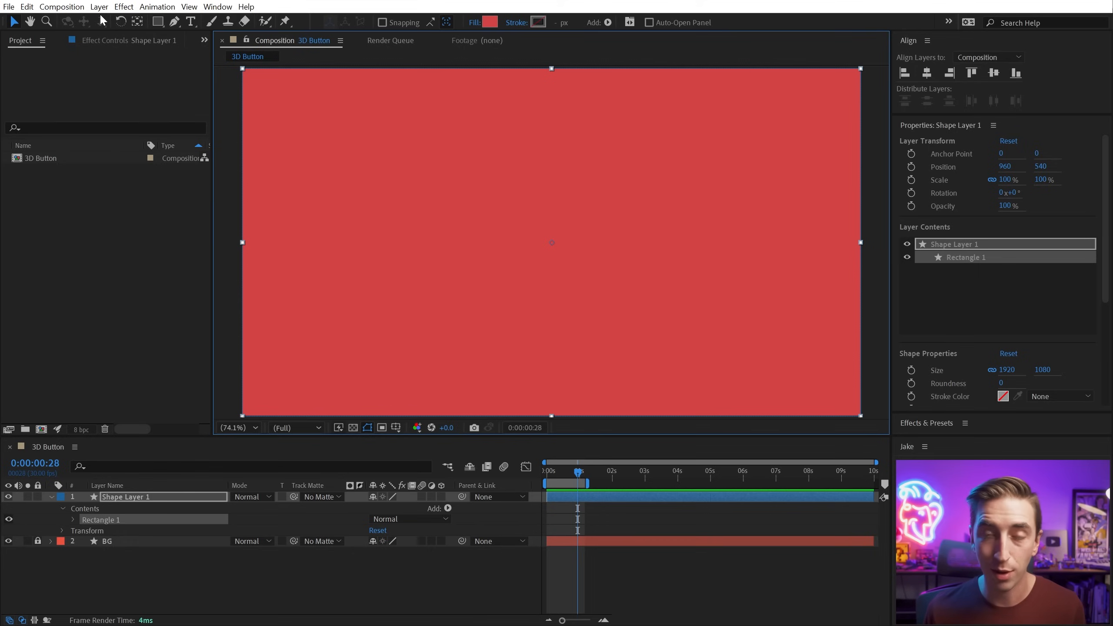
# Unlink the rectangle's size proportions and resize it to 500 by 200
pyautogui.scroll(-2, 1106, 193)
pyautogui.scroll(-6, 1108, 198)
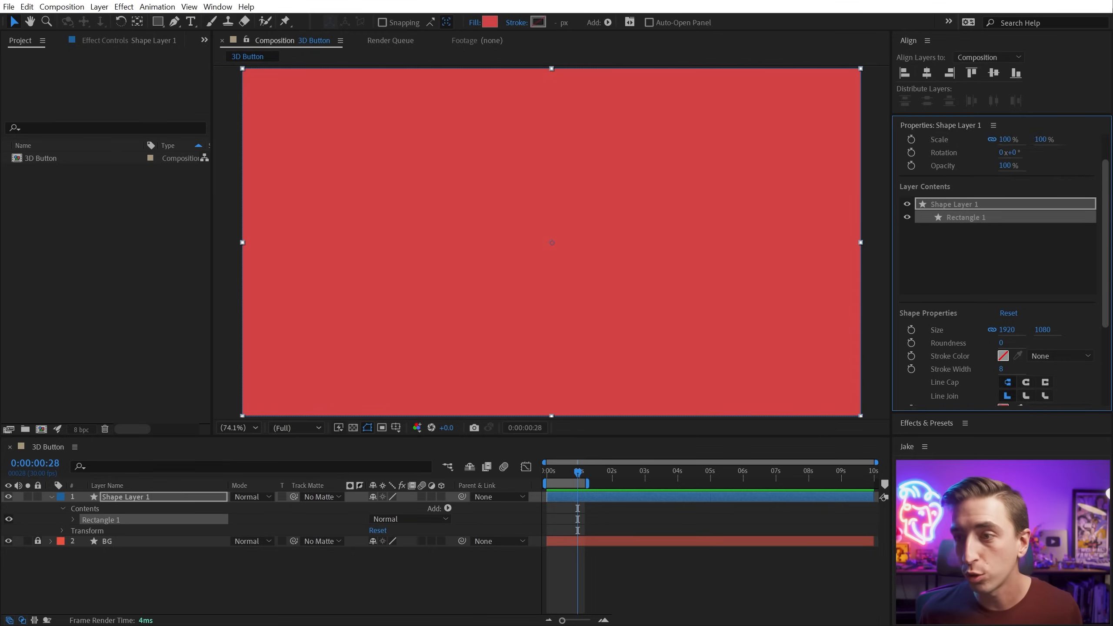
pyautogui.moveTo(1006, 249); pyautogui.dragTo(260, 532)
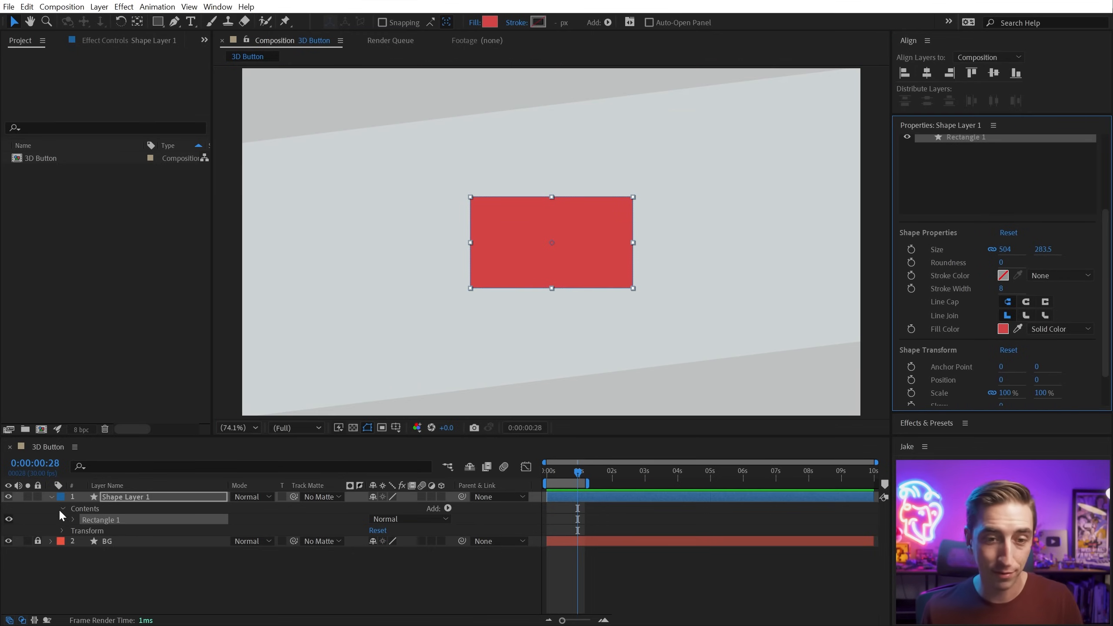
pyautogui.click(991, 249)
pyautogui.click(1005, 249)
pyautogui.write('500')
pyautogui.press('Tab')
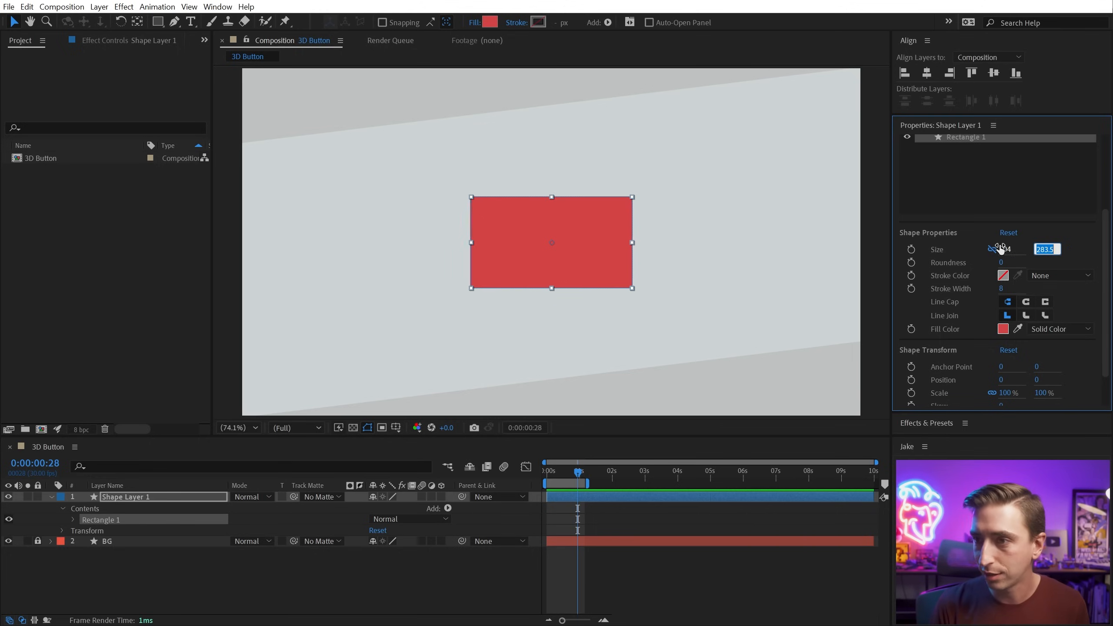
pyautogui.write('200')
pyautogui.press('Return')
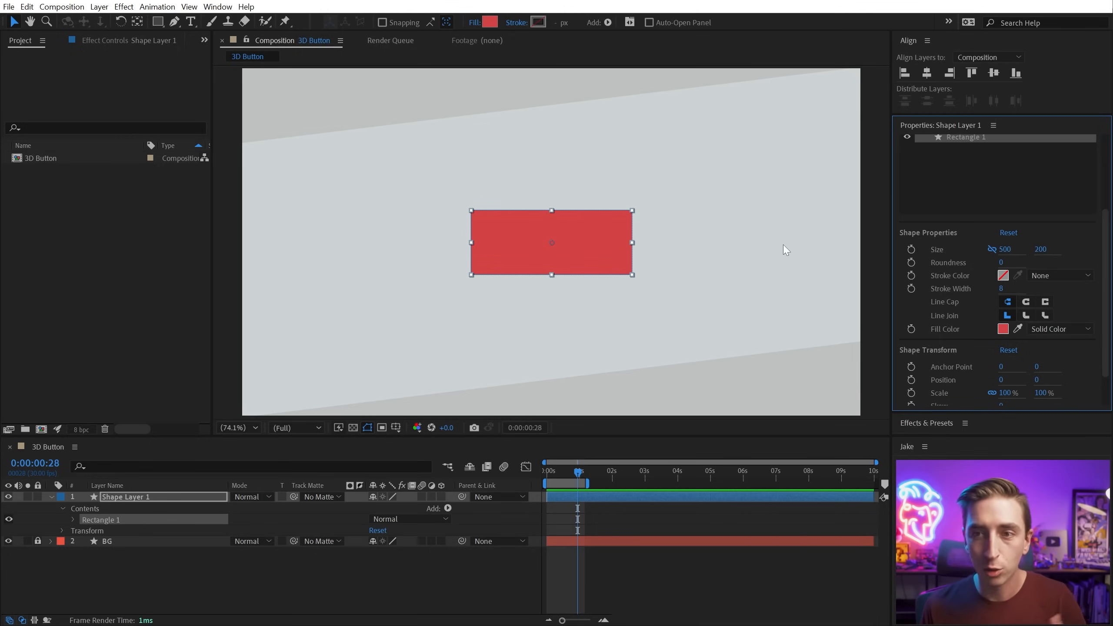
pyautogui.click(782, 245)
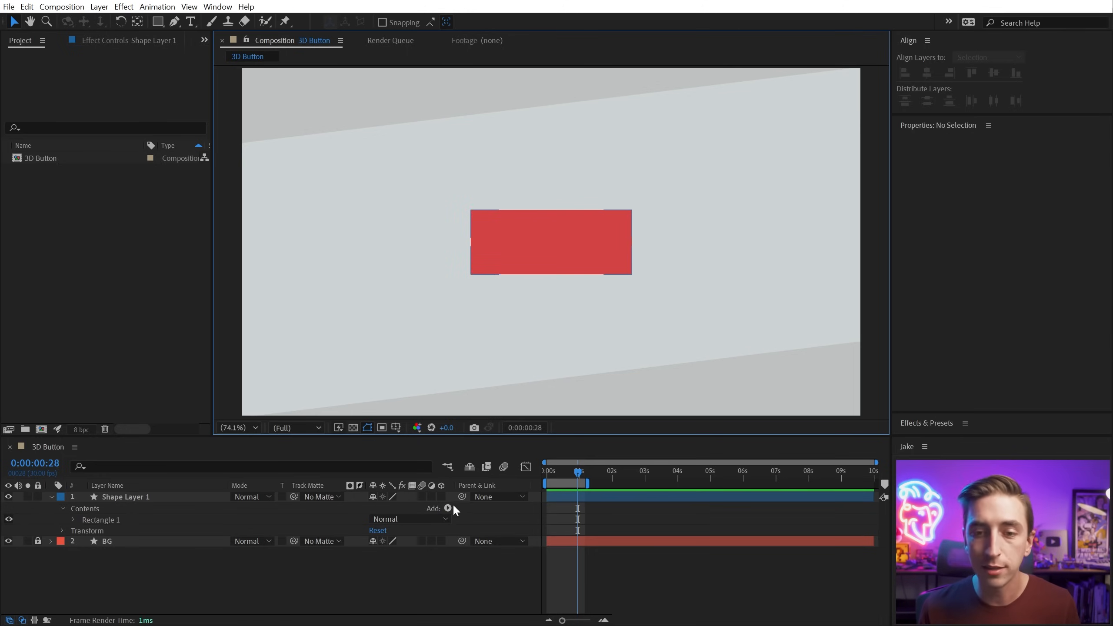
# Make the rectangle's shape layer a 3D layer and collapse its properties
pyautogui.click(441, 497)
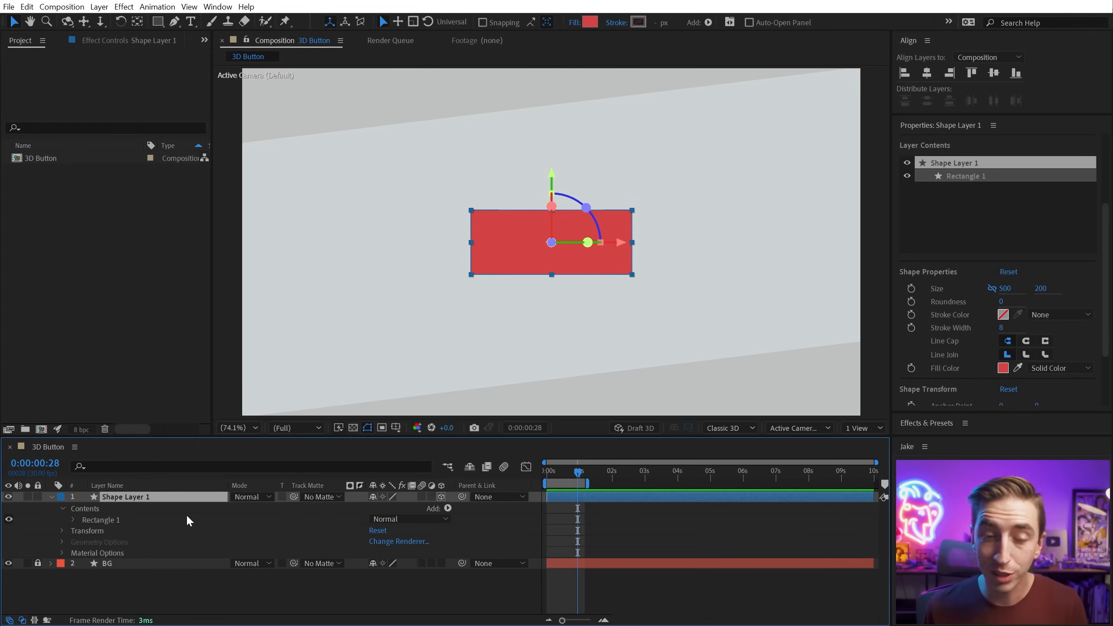
pyautogui.click(8, 620)
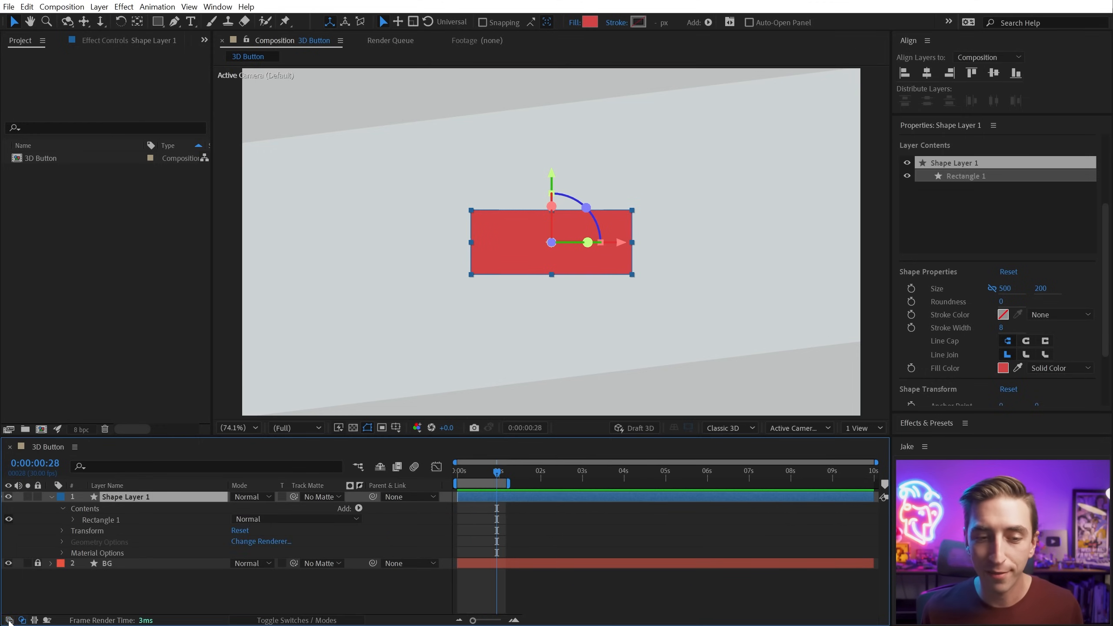
pyautogui.click(9, 621)
pyautogui.click(9, 620)
pyautogui.click(8, 620)
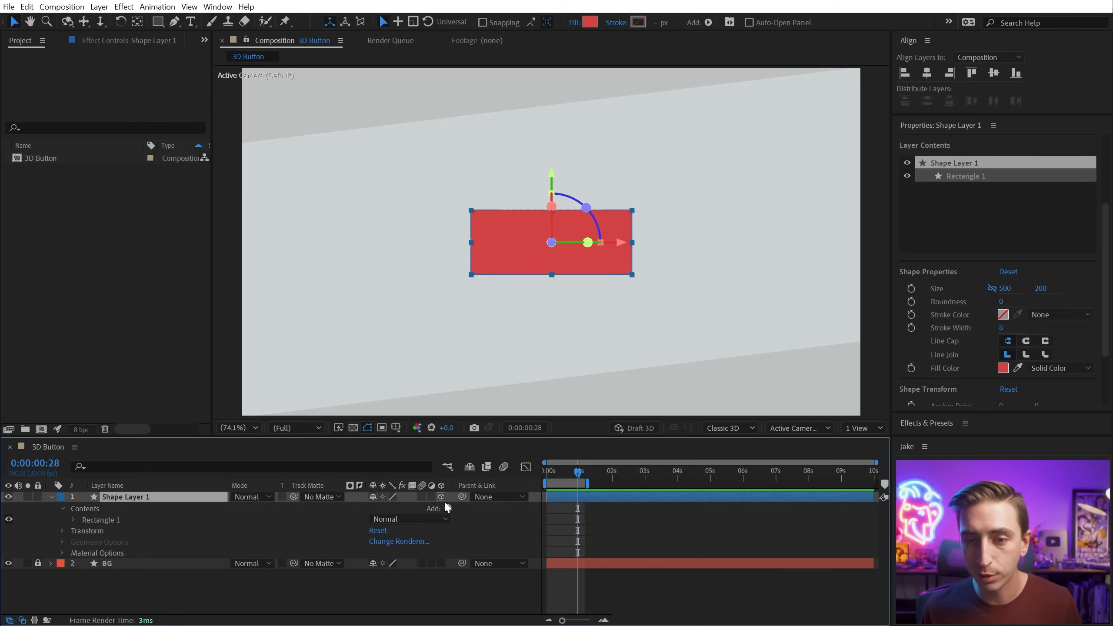
pyautogui.click(52, 497)
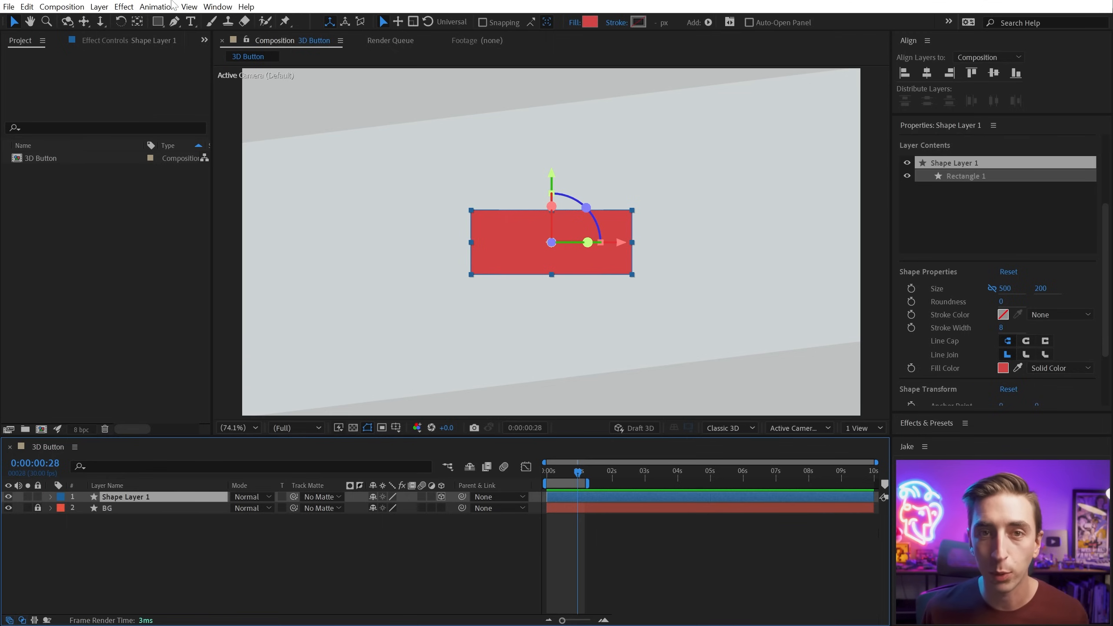
# Try rotating the 3D rectangle freely with the Rotation tool, undoing each trial rotation
pyautogui.press('w')
pyautogui.moveTo(535, 247); pyautogui.dragTo(563, 236)
pyautogui.hotkey('ctrl', 'z')
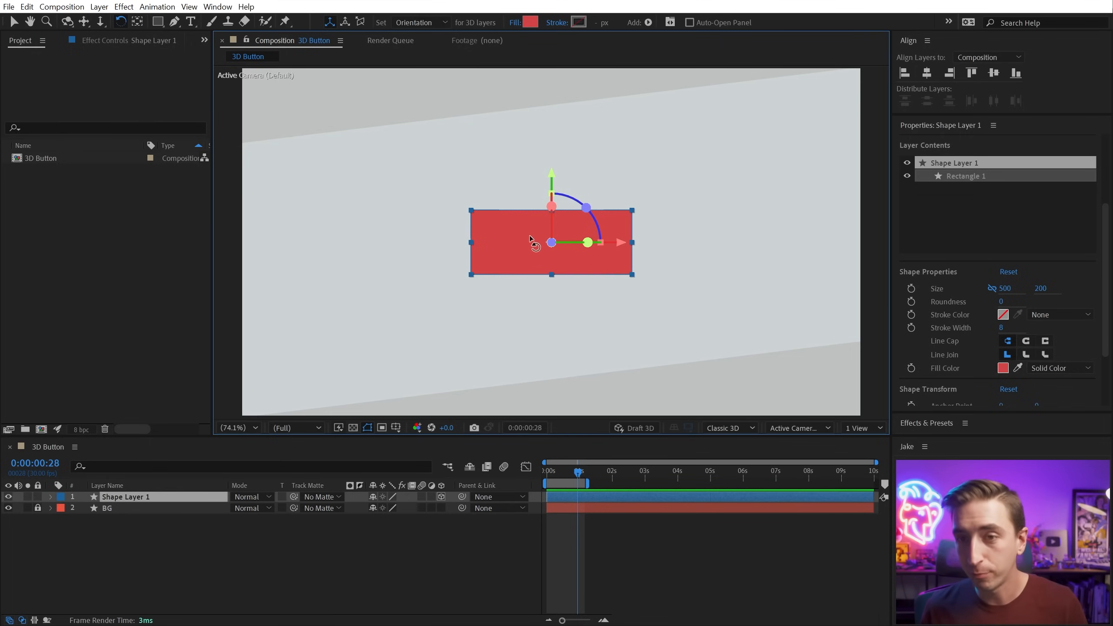
pyautogui.moveTo(524, 247)
pyautogui.mouseDown()
pyautogui.moveTo(528, 233)
pyautogui.moveTo(518, 243)
pyautogui.mouseUp()
pyautogui.hotkey('ctrl', 'z')
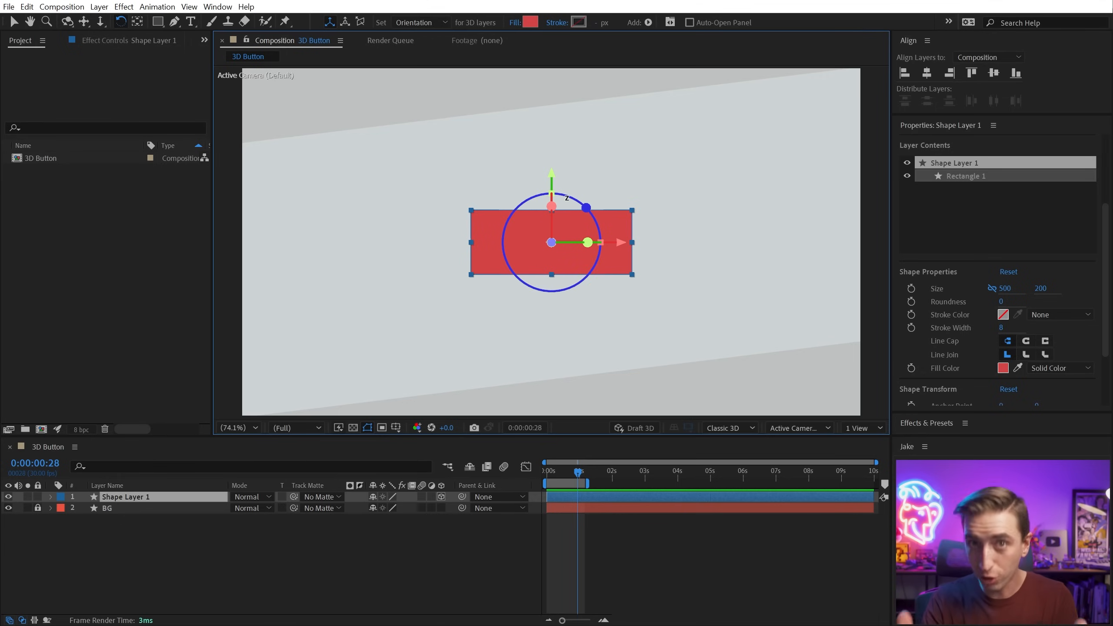
# Switch the composition's renderer to Advanced 3D and rotate the rectangle so it sits at an angle in 3D space
pyautogui.click(737, 427)
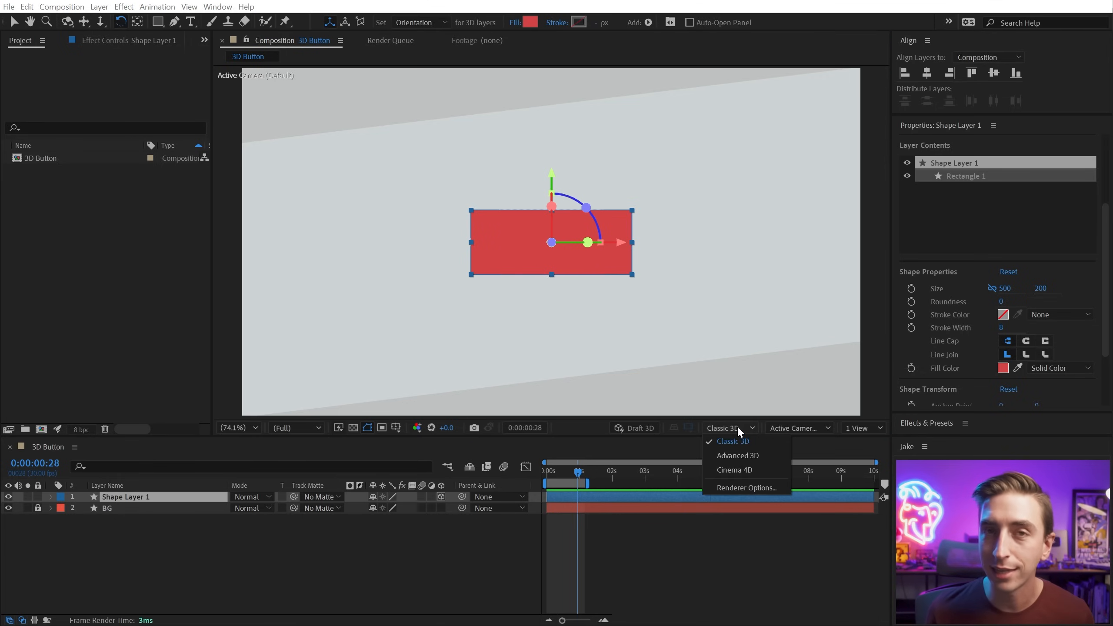
pyautogui.click(765, 461)
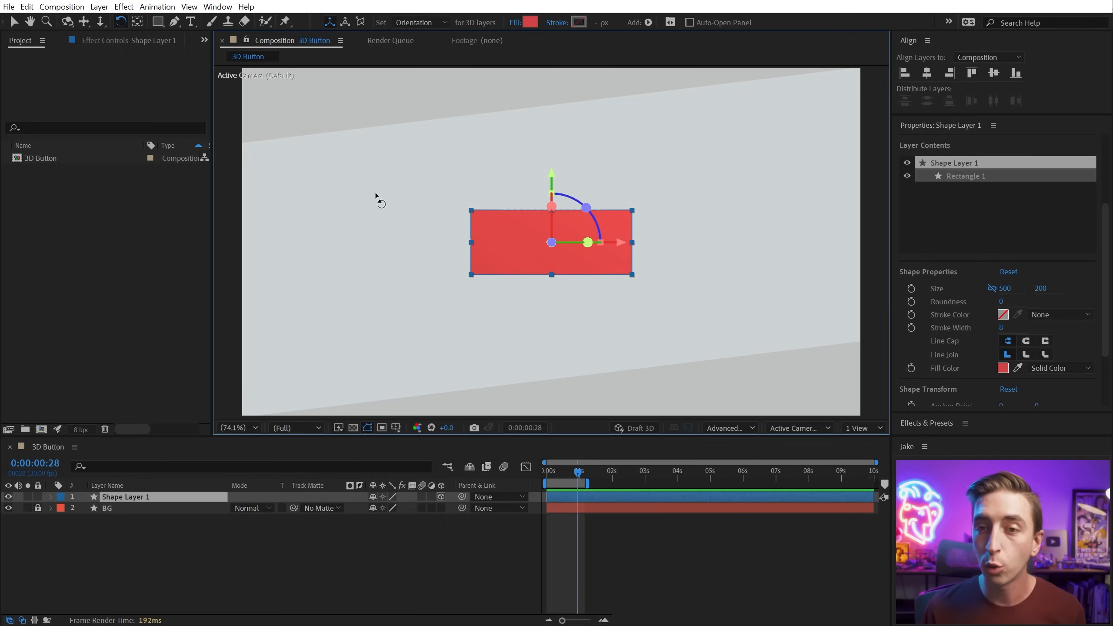
pyautogui.moveTo(570, 263); pyautogui.dragTo(568, 259)
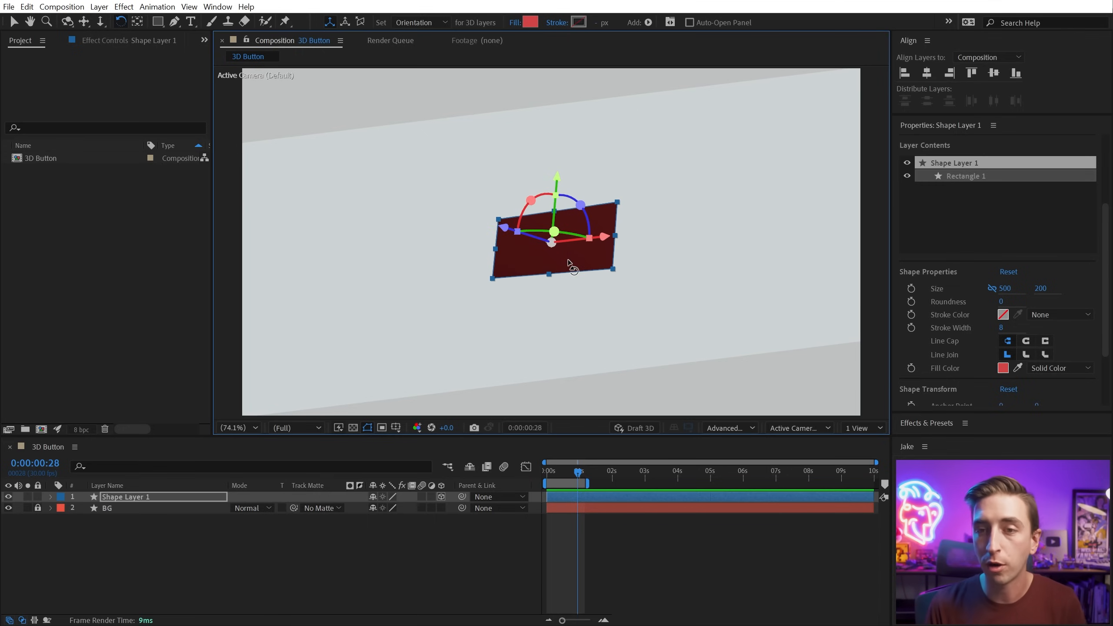
pyautogui.click(652, 559)
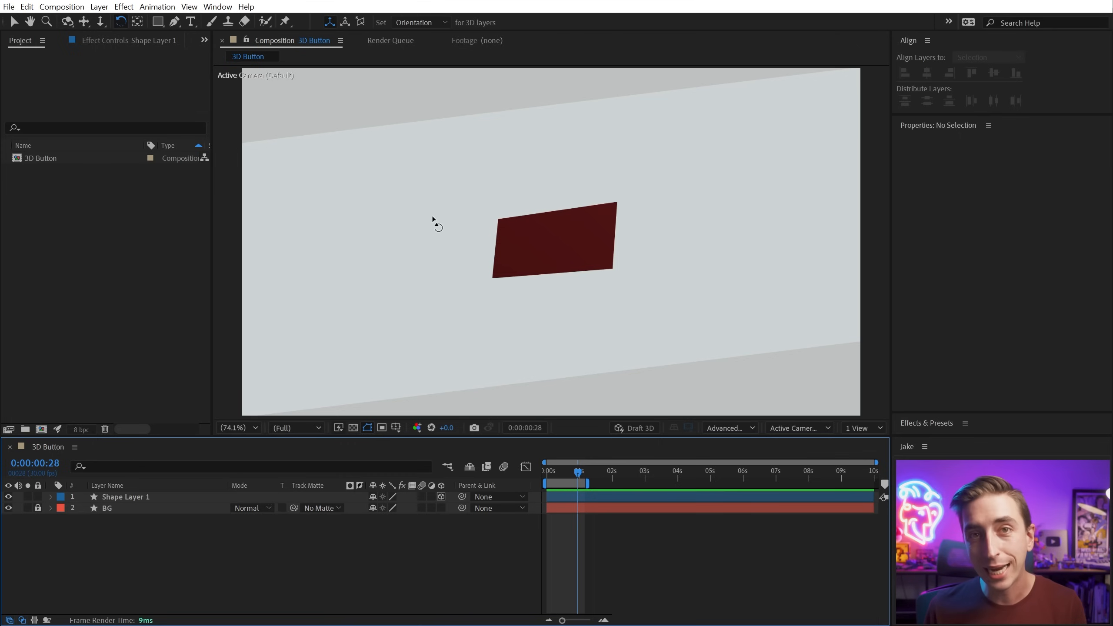
# Extrude the rectangle's shape layer by setting its Extrusion Depth to about 247, then deselect it
pyautogui.click(518, 239)
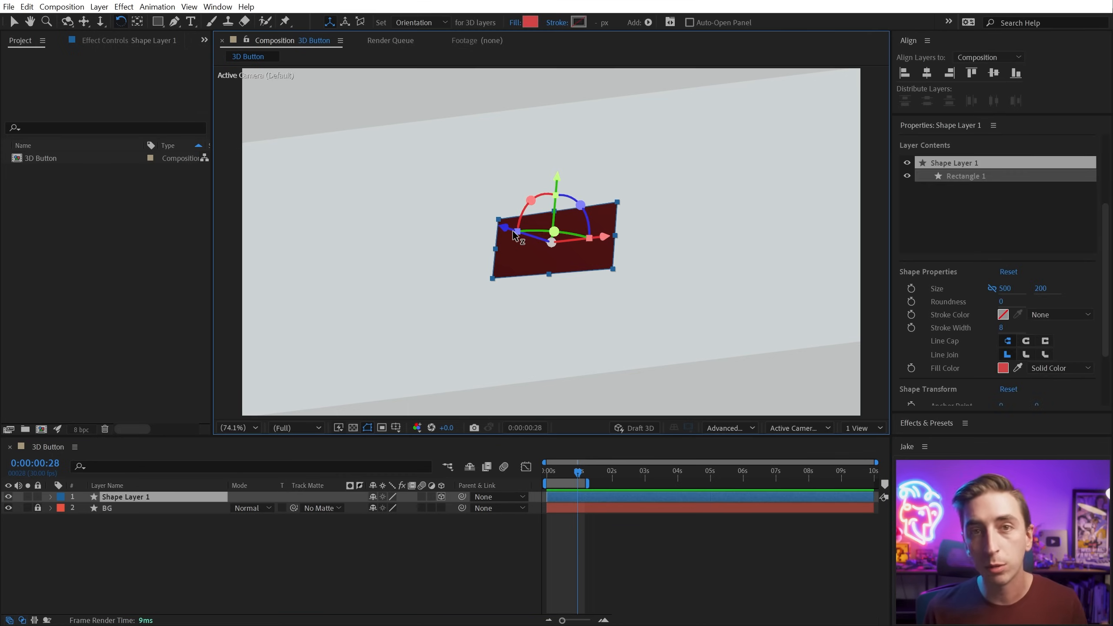
pyautogui.click(50, 496)
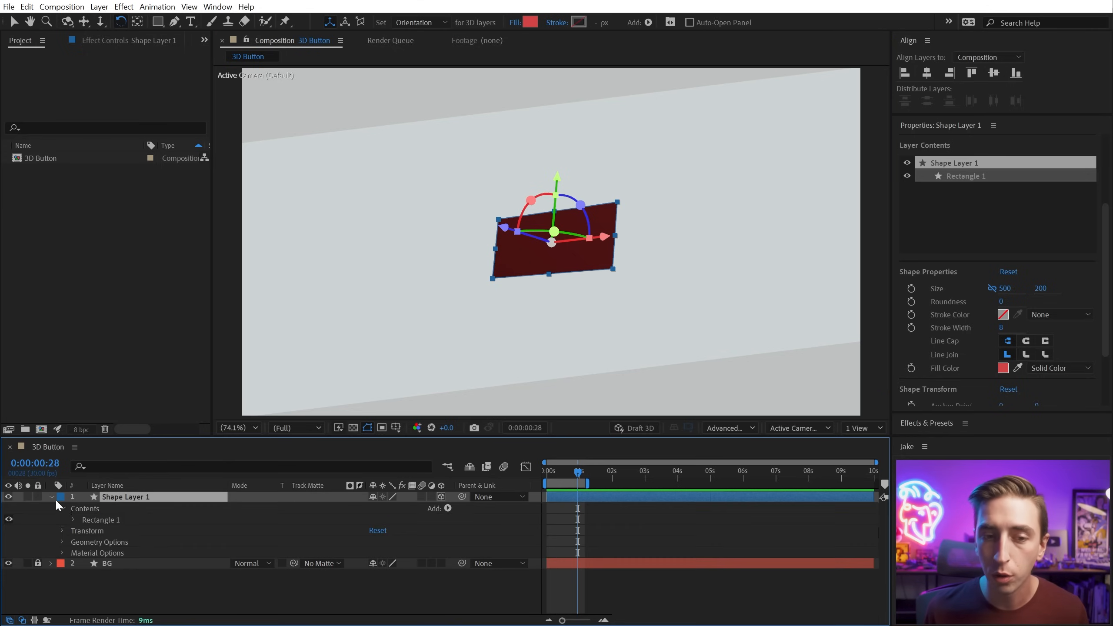
pyautogui.click(62, 542)
pyautogui.click(95, 542)
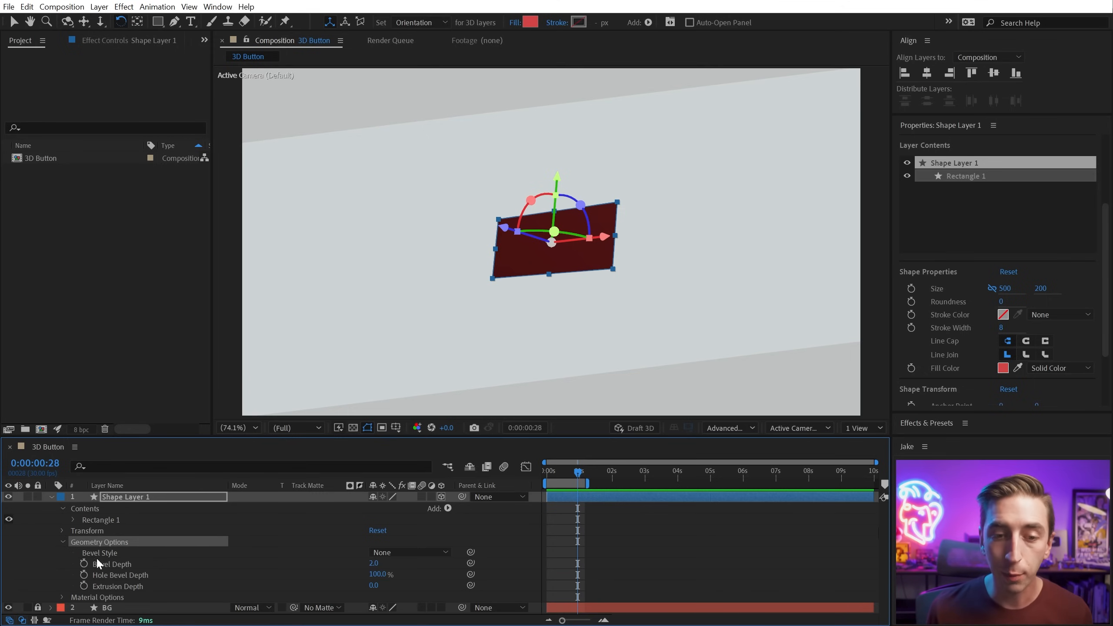
pyautogui.click(113, 586)
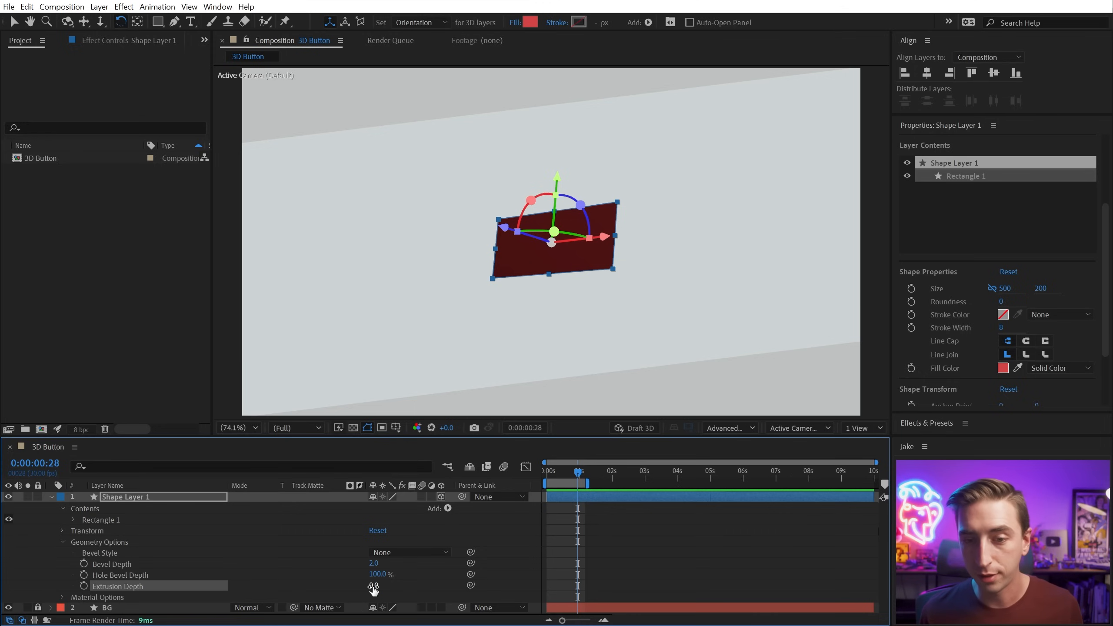
pyautogui.moveTo(372, 586); pyautogui.dragTo(502, 551)
pyautogui.press('F2')
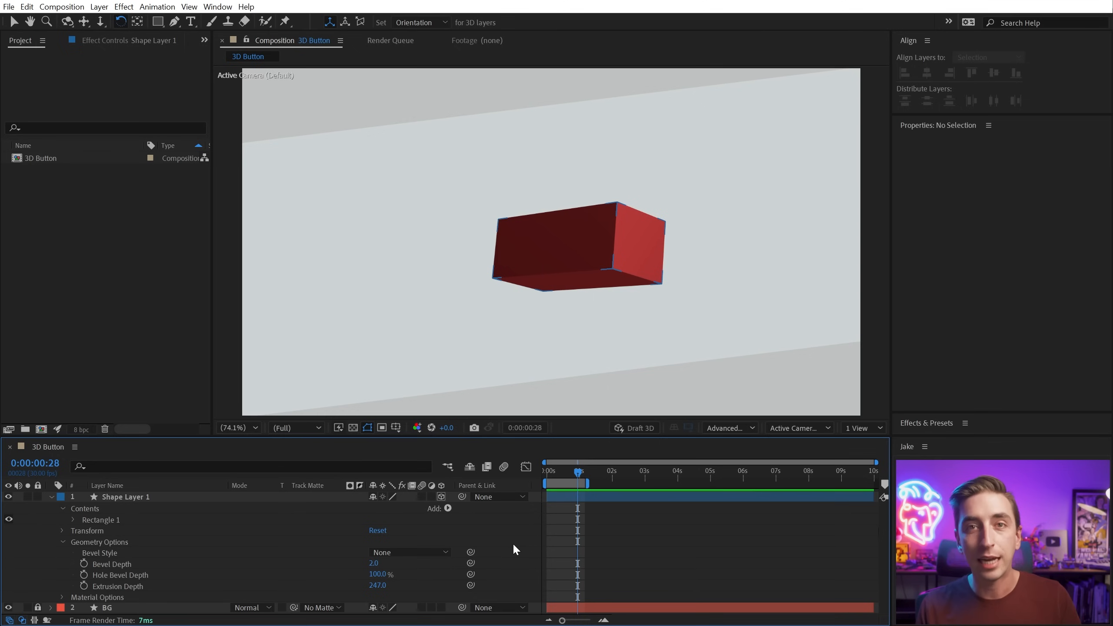
# Rotate the extruded box to expose its side face and try it with the Cinema 4D renderer
pyautogui.moveTo(609, 249); pyautogui.dragTo(643, 242)
pyautogui.click(730, 427)
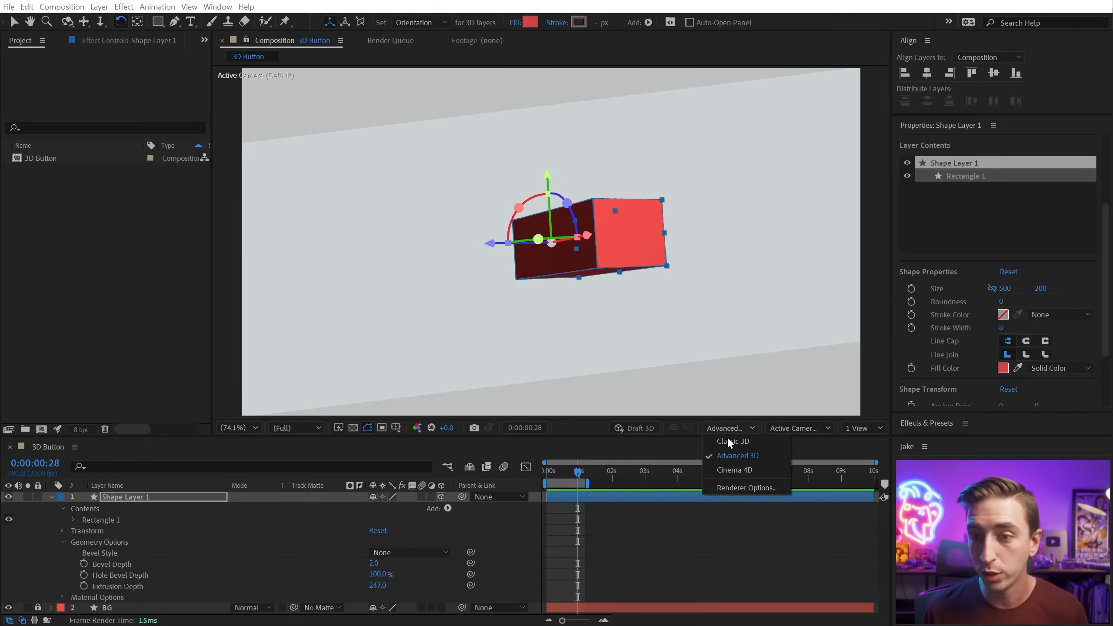
pyautogui.click(736, 470)
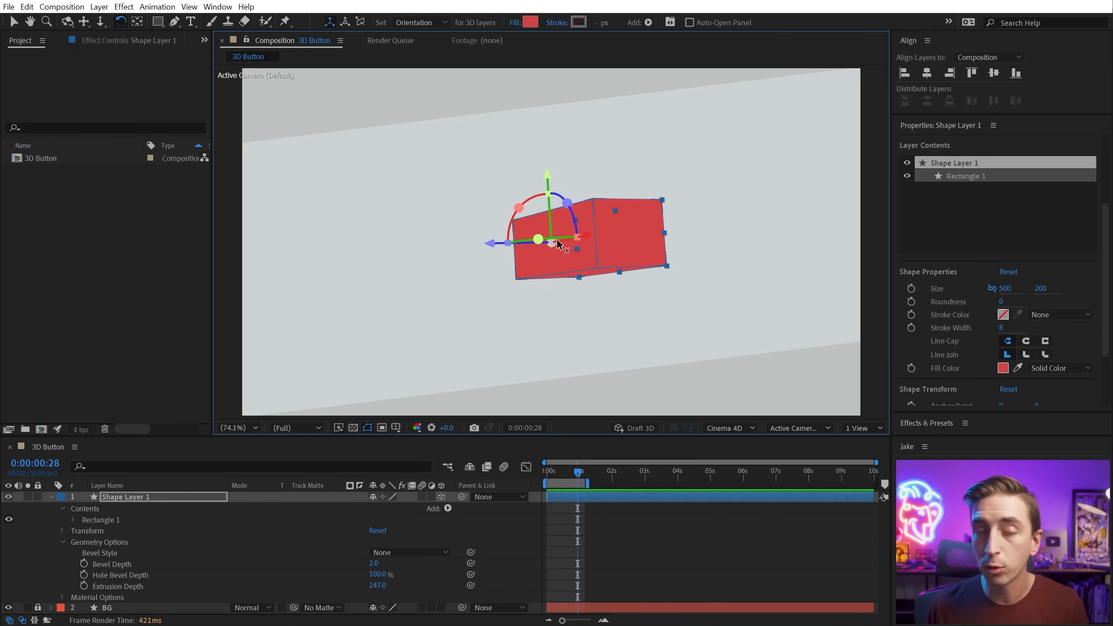
pyautogui.moveTo(598, 239)
pyautogui.mouseDown()
pyautogui.moveTo(581, 238)
pyautogui.moveTo(574, 254)
pyautogui.moveTo(595, 255)
pyautogui.moveTo(606, 236)
pyautogui.moveTo(608, 252)
pyautogui.moveTo(612, 236)
pyautogui.mouseUp()
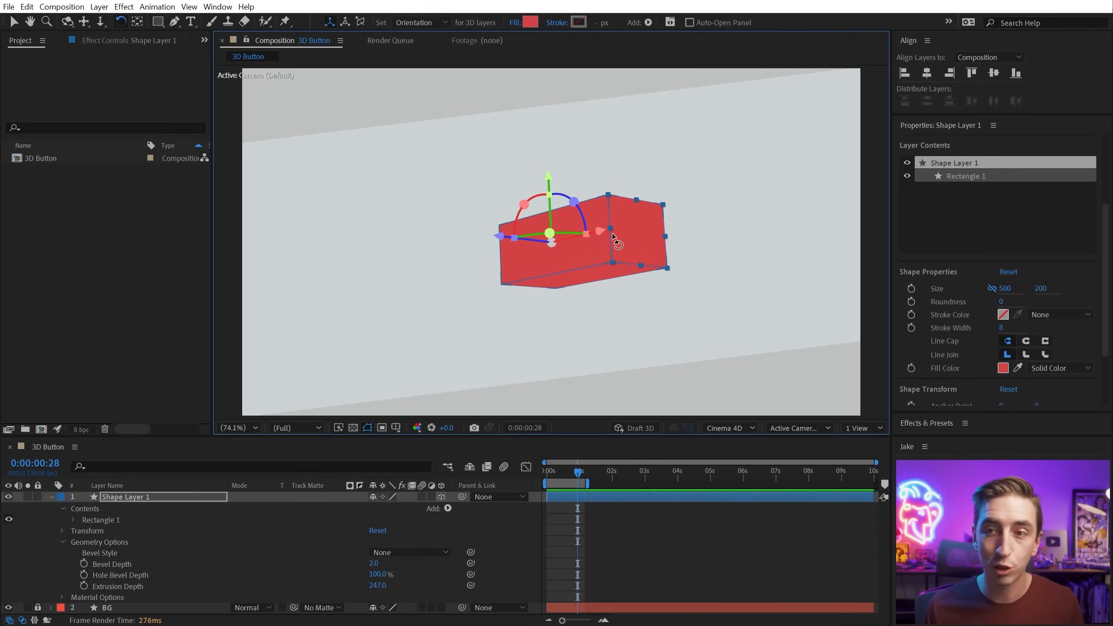
# Return the composition to the Advanced 3D renderer and undo a trial rotation of the box
pyautogui.click(737, 428)
pyautogui.click(743, 455)
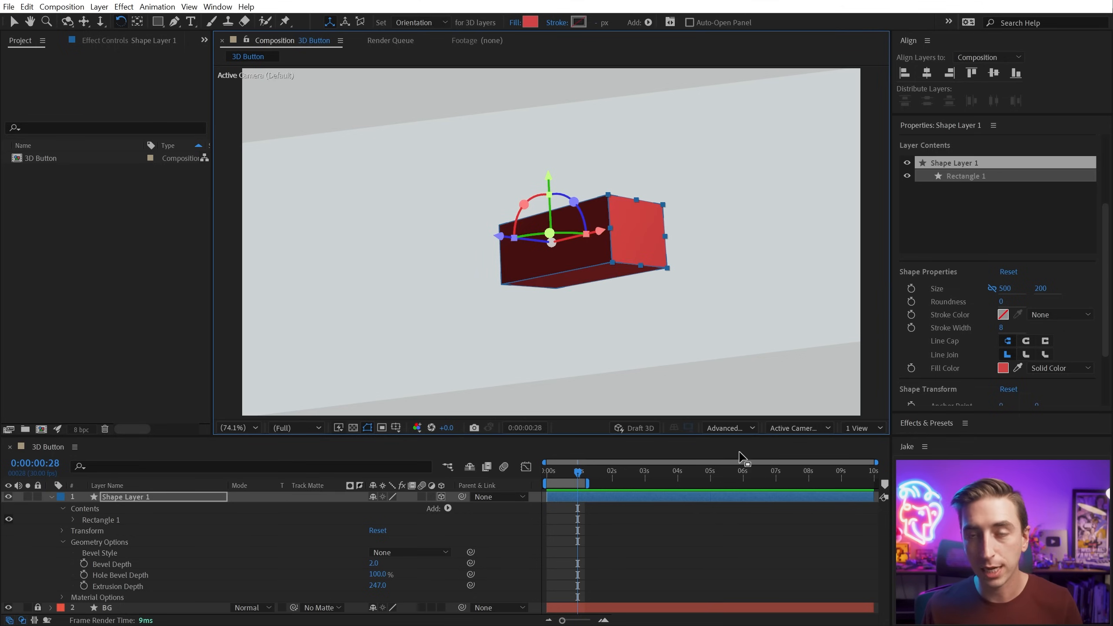
pyautogui.moveTo(642, 254); pyautogui.dragTo(626, 284)
pyautogui.hotkey('ctrl', 'z')
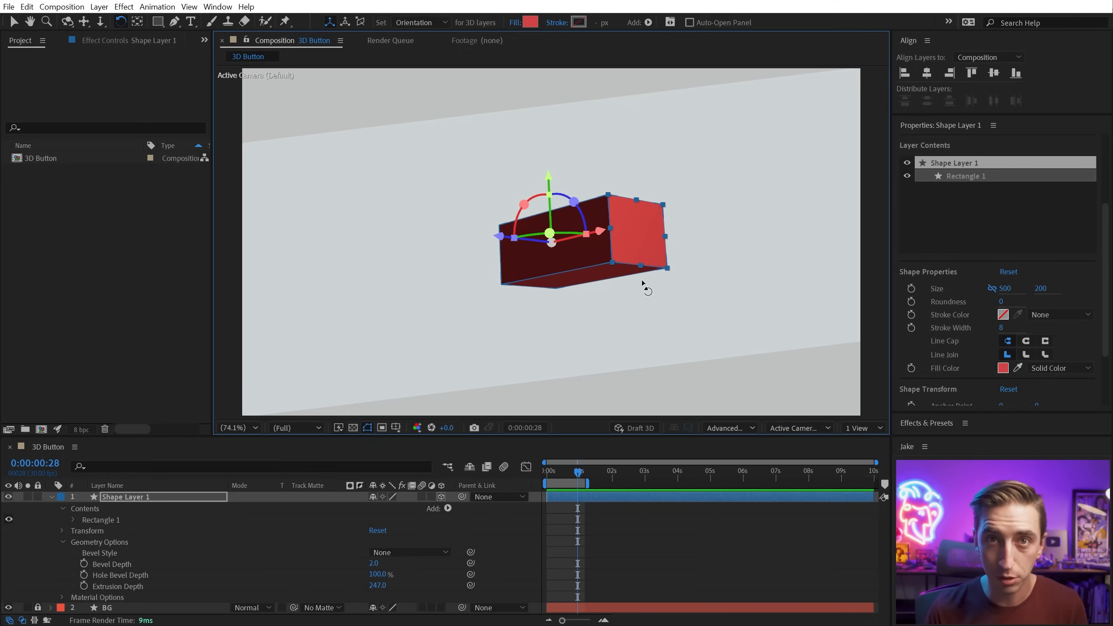
# Collapse the box's Geometry Options and turn Accepts Shadows off in its Material Options
pyautogui.click(63, 541)
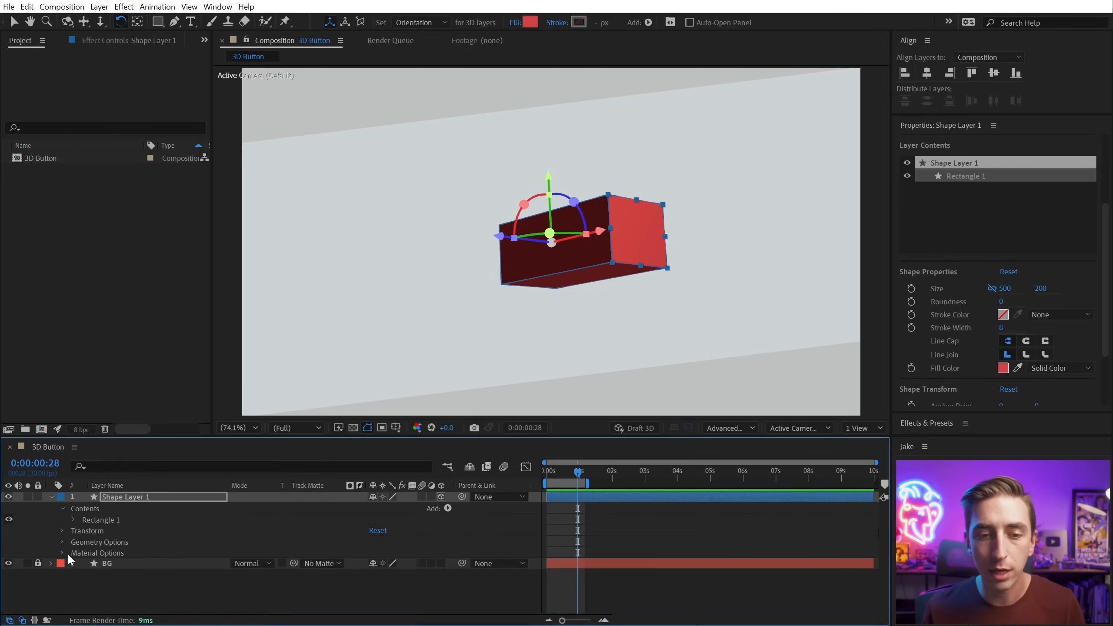
pyautogui.click(62, 552)
pyautogui.scroll(-3, 119, 550)
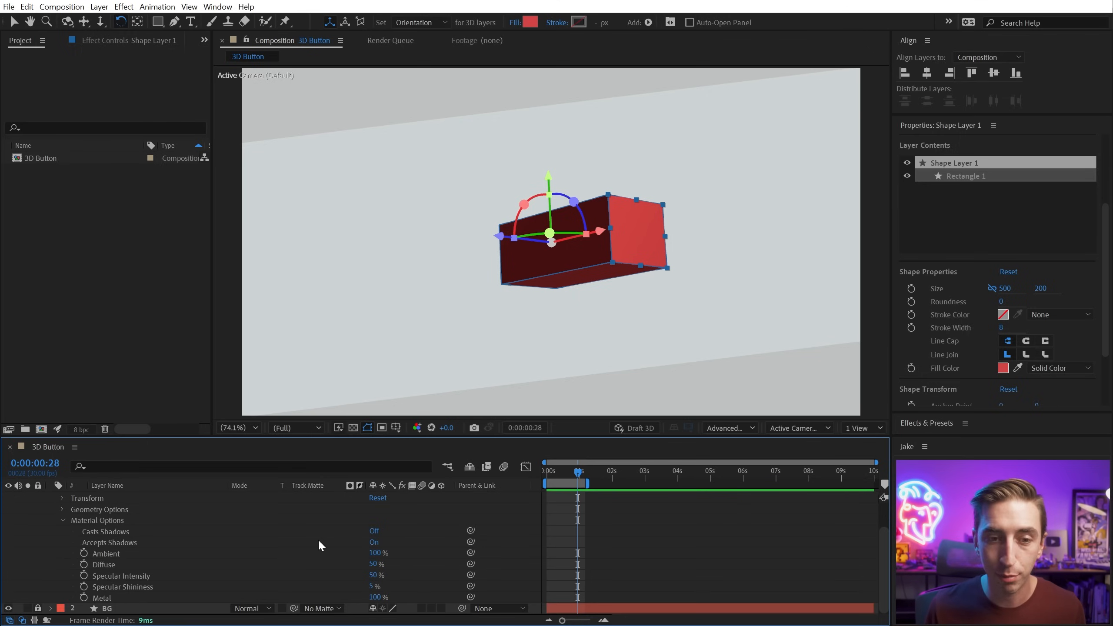
pyautogui.click(373, 542)
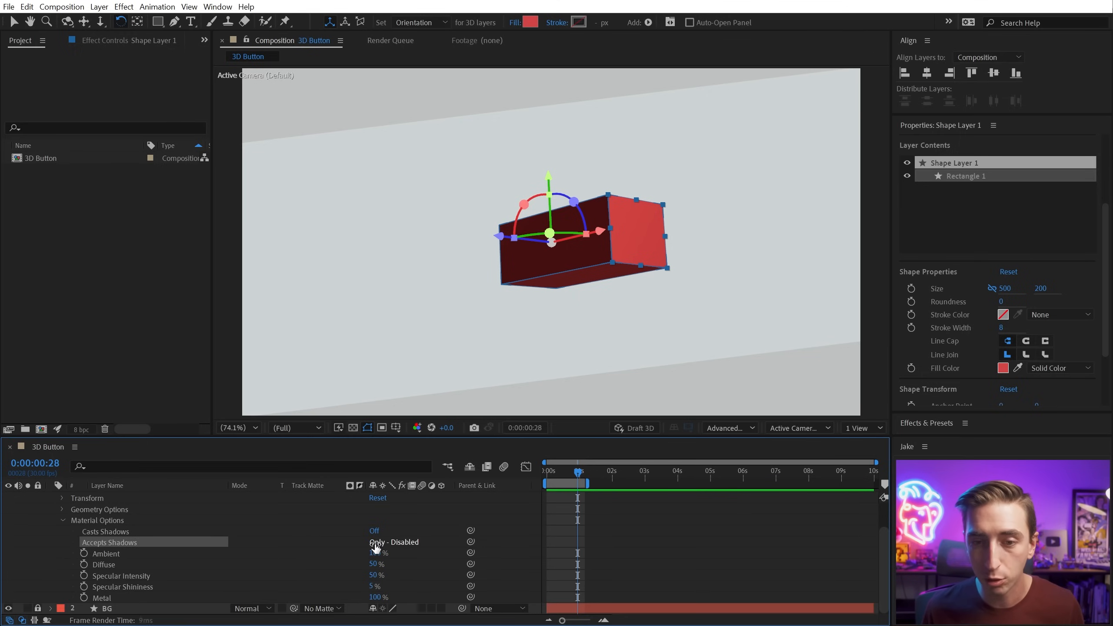
pyautogui.click(373, 542)
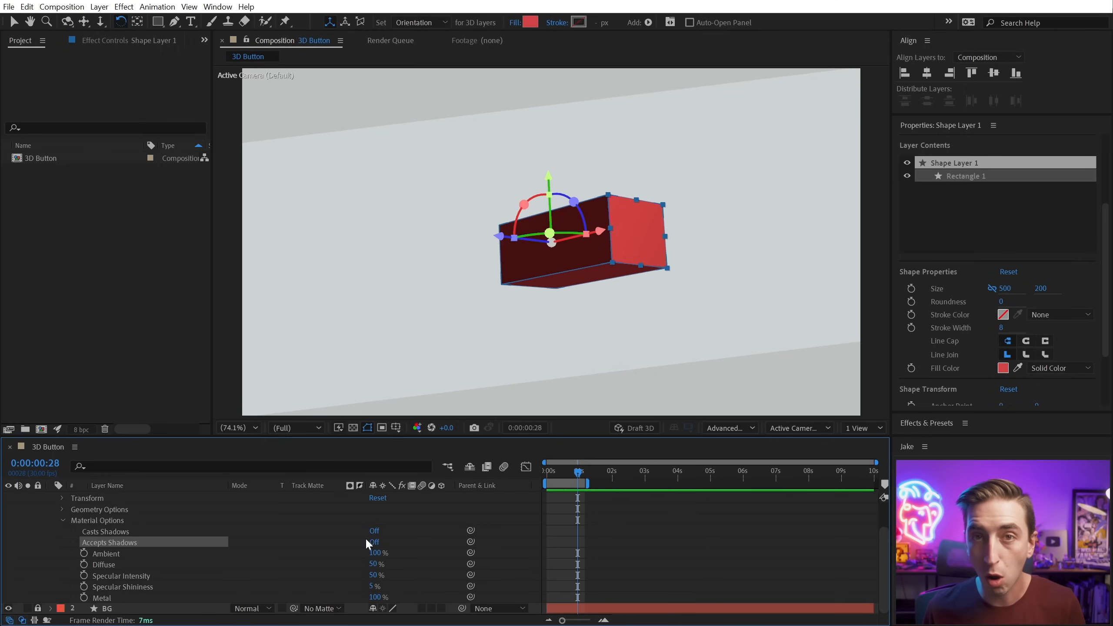
# Set the box material's Diffuse and Specular Intensity to 0%
pyautogui.click(134, 554)
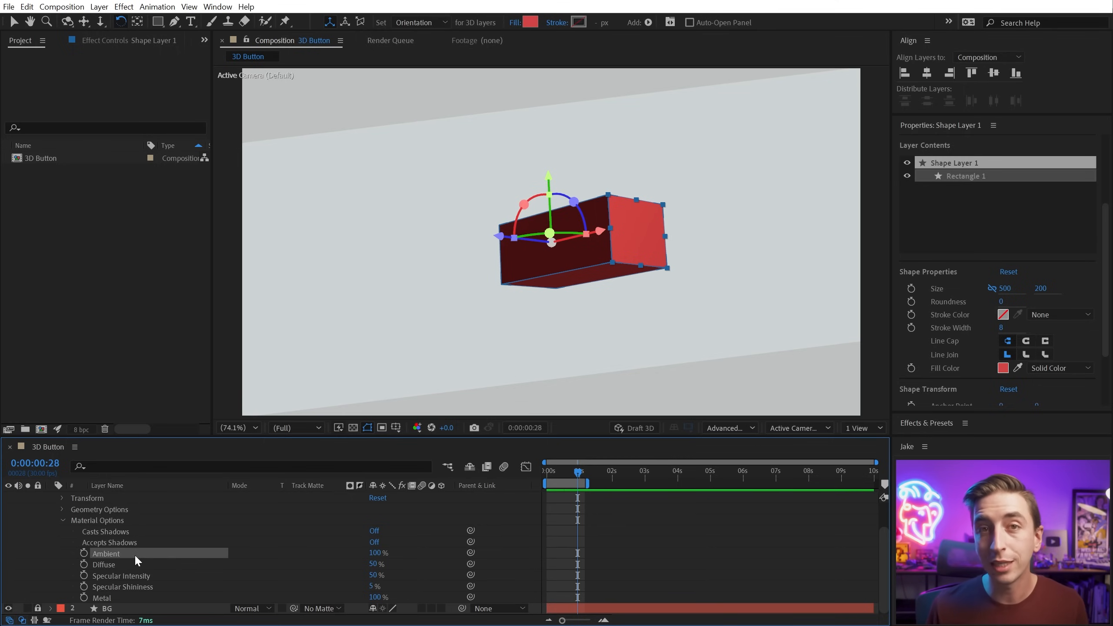
pyautogui.click(374, 564)
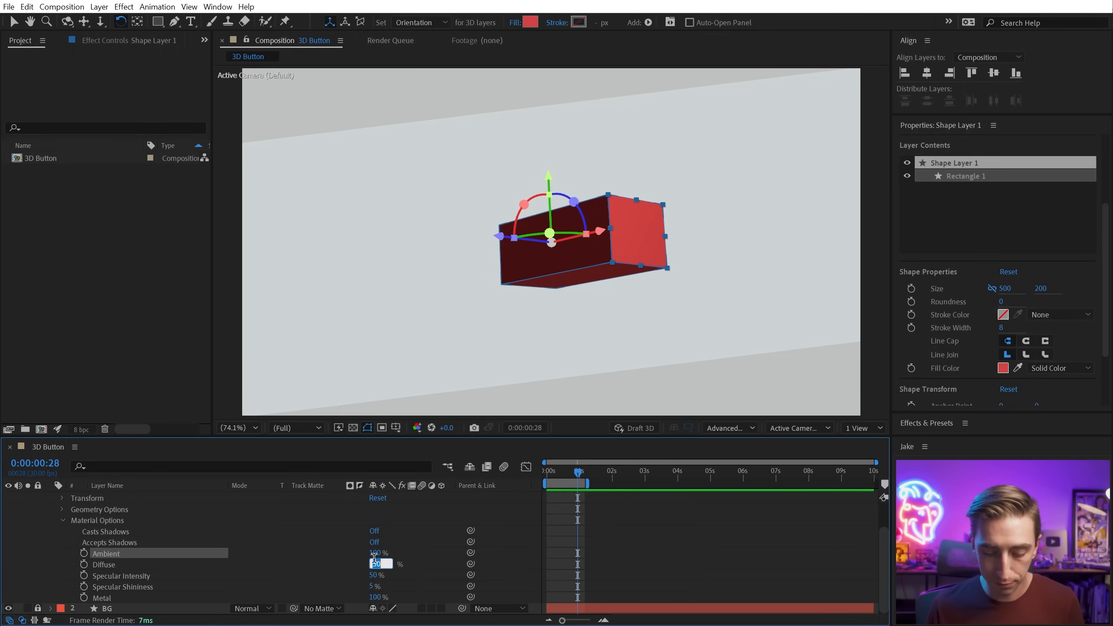
pyautogui.write('0')
pyautogui.press('Tab')
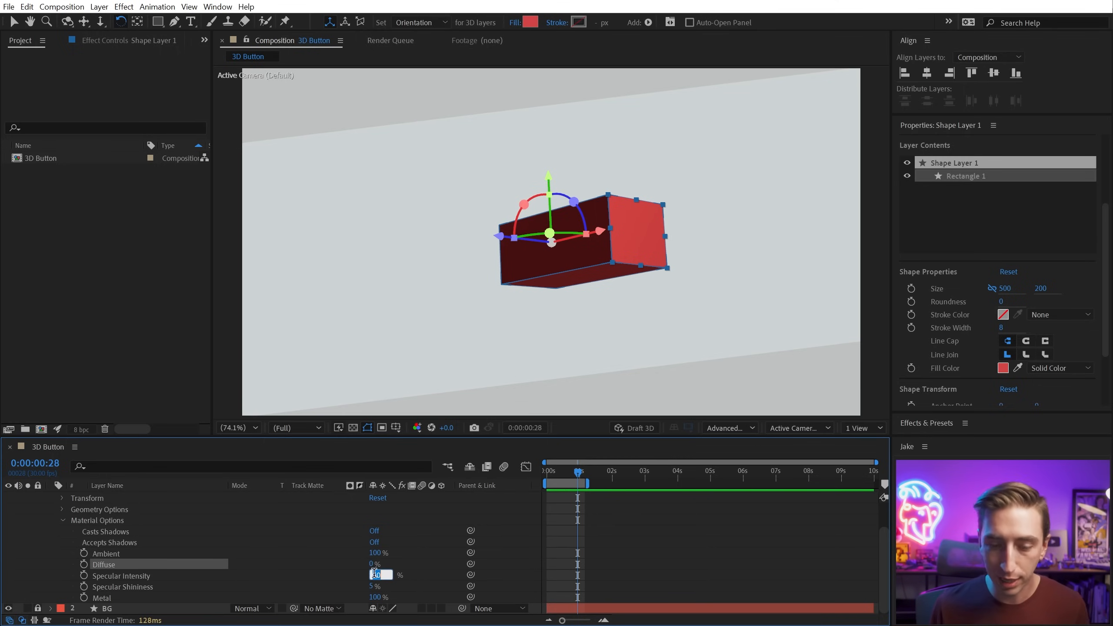
pyautogui.write('0')
pyautogui.press('Return')
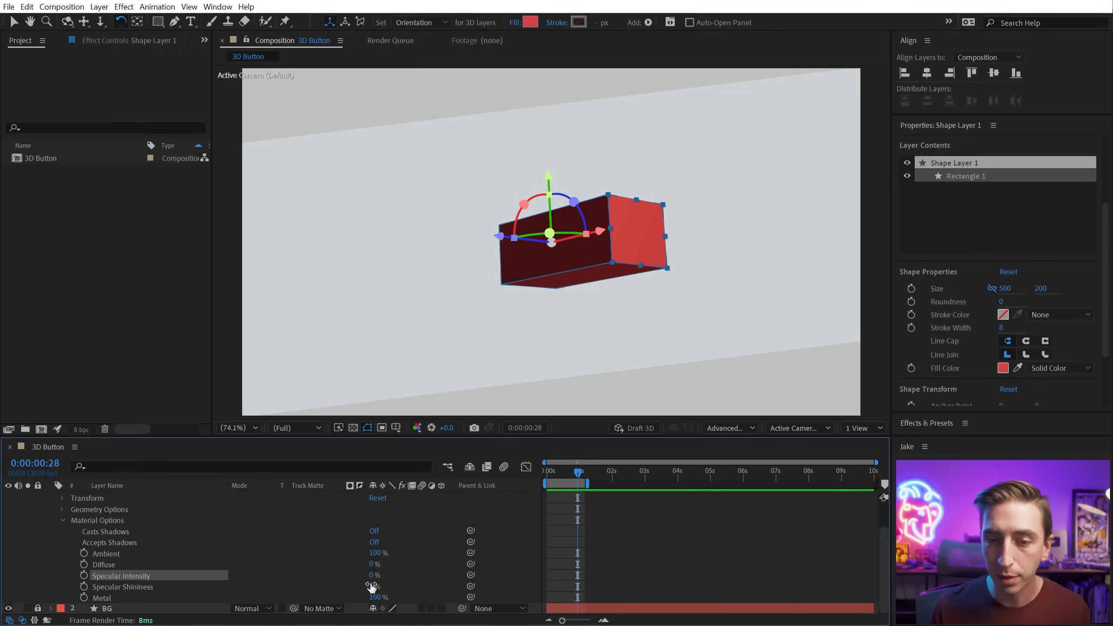
# Set the box material's Specular Shininess and Metal to 0%
pyautogui.click(371, 586)
pyautogui.write('0')
pyautogui.press('Return')
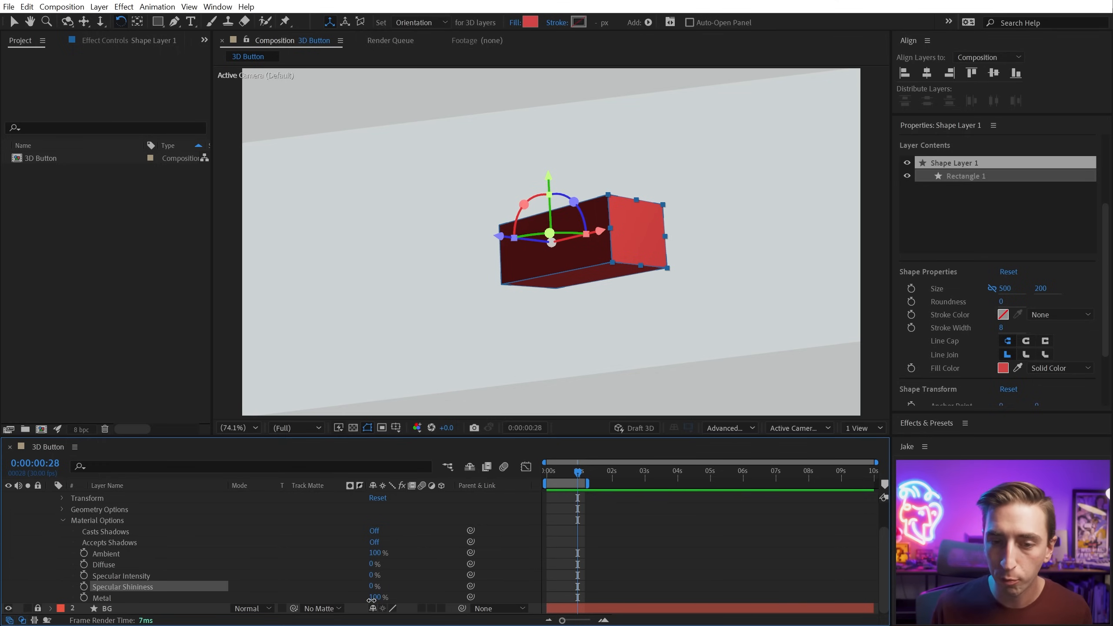
pyautogui.click(374, 596)
pyautogui.write('0')
pyautogui.press('Return')
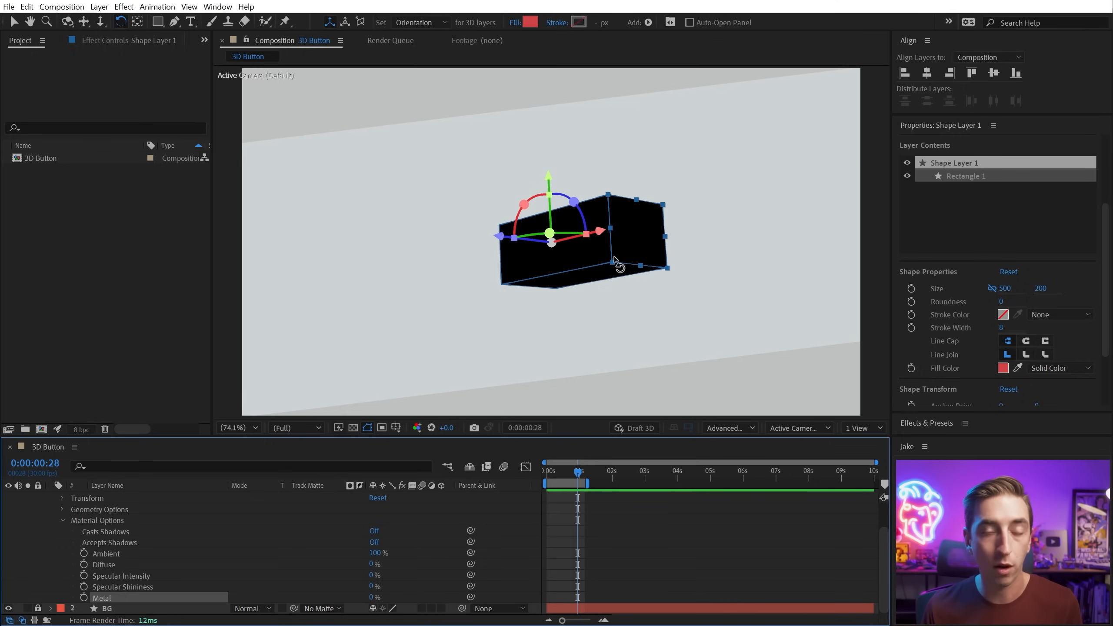
# Add an Ambient light to the composition, keeping the default color and intensity
pyautogui.click(99, 6)
pyautogui.moveTo(146, 22)
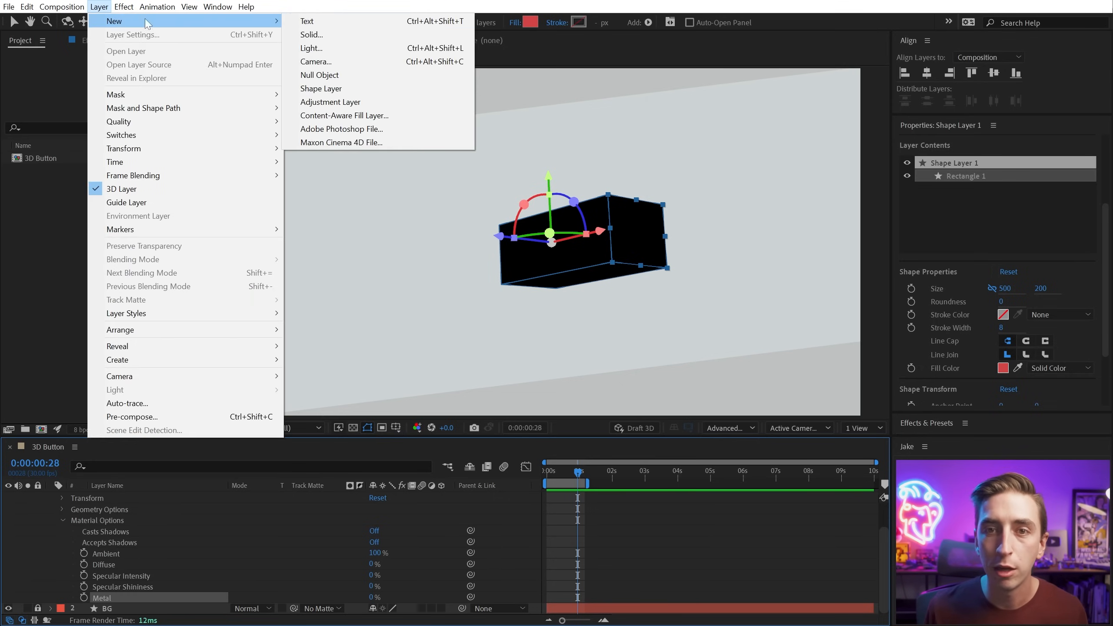
pyautogui.click(343, 48)
pyautogui.moveTo(280, 262); pyautogui.dragTo(332, 99)
pyautogui.click(327, 159)
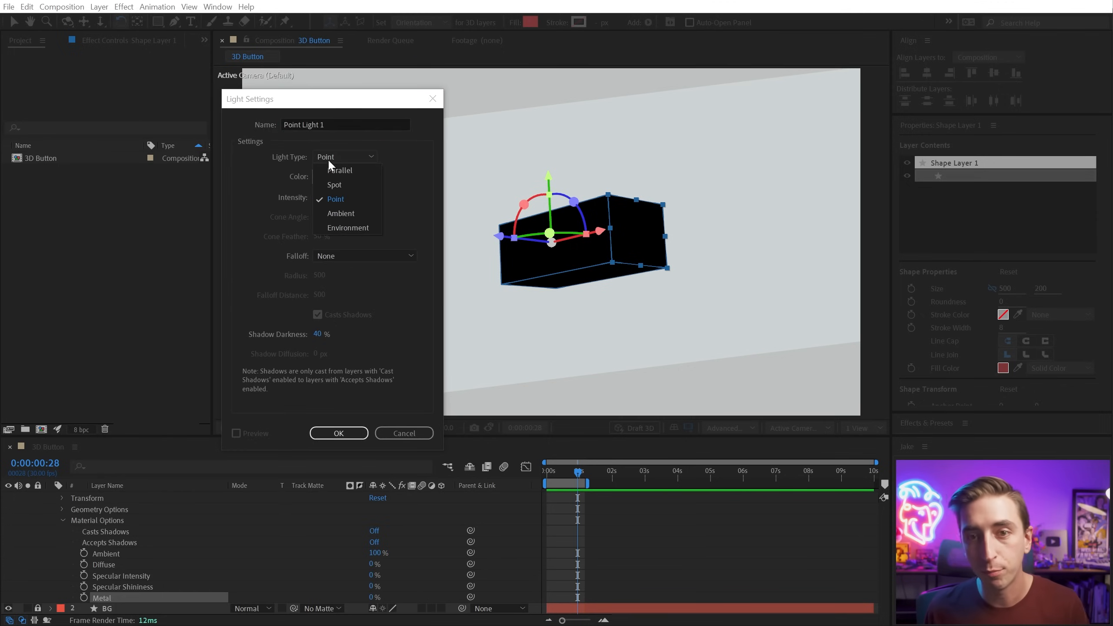
pyautogui.click(345, 212)
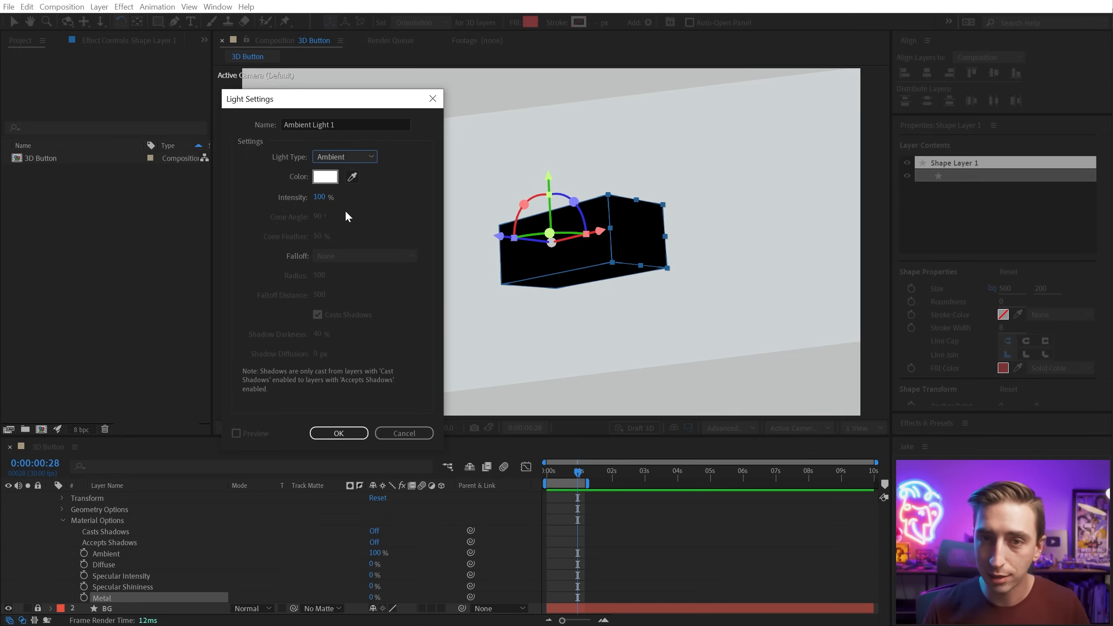
pyautogui.moveTo(284, 105); pyautogui.dragTo(314, 107)
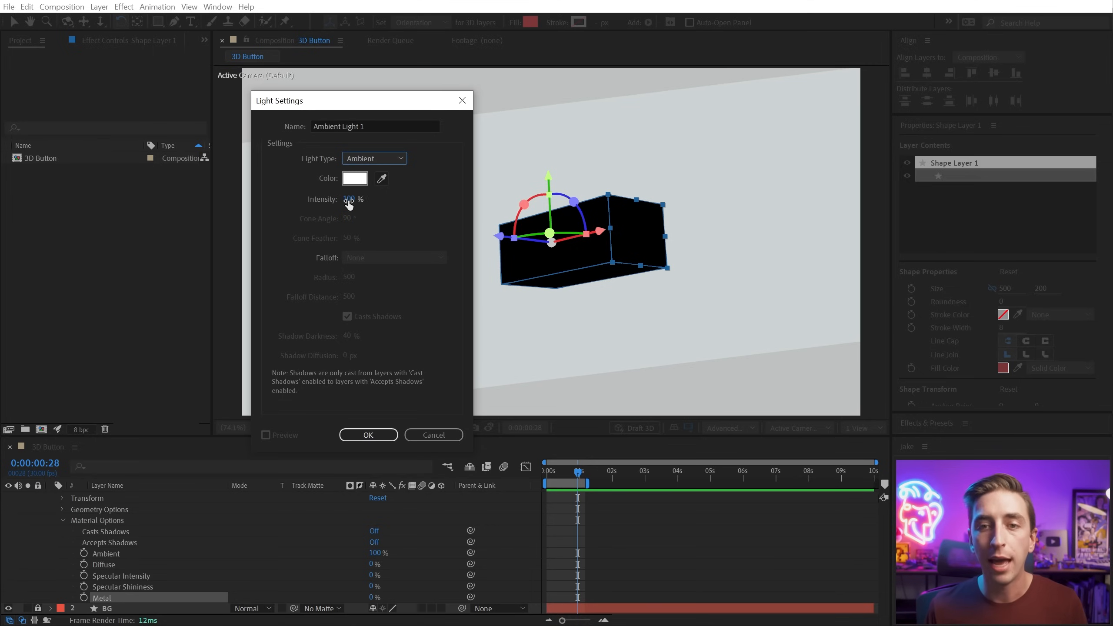
pyautogui.click(356, 435)
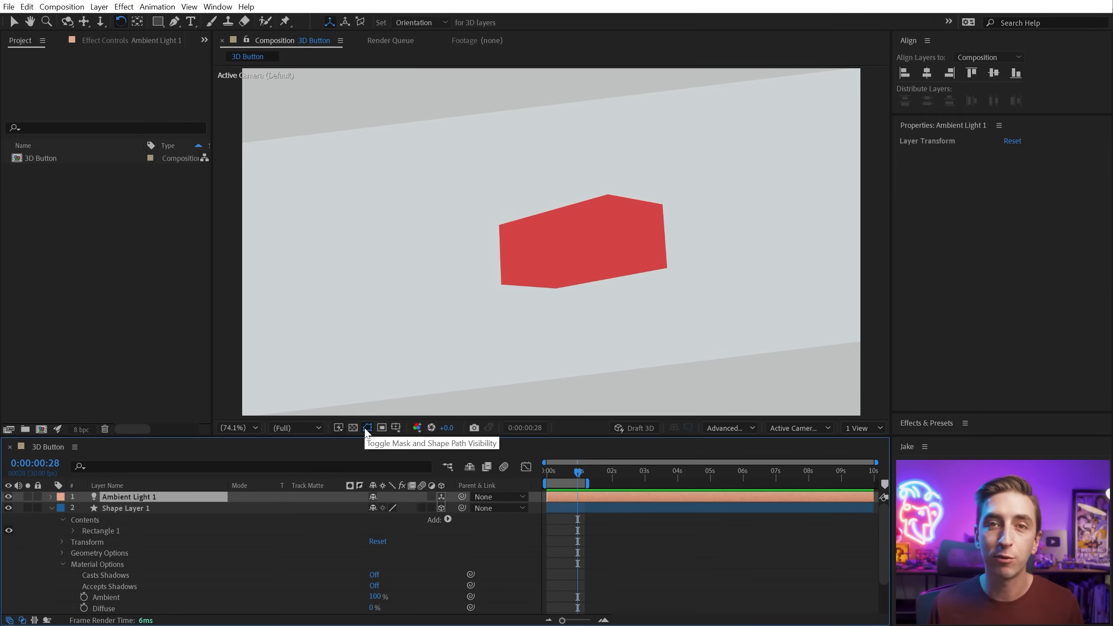
# Collapse the shape layer's properties and rotate the red box slightly in 3D to inspect its faces
pyautogui.click(51, 508)
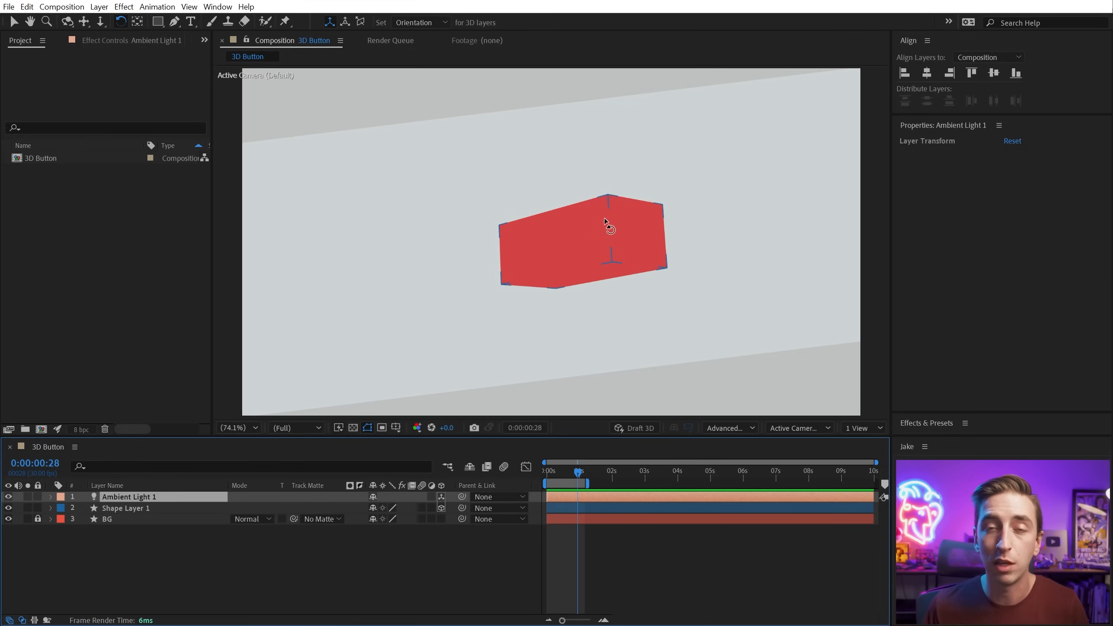
pyautogui.click(565, 221)
pyautogui.moveTo(567, 224)
pyautogui.mouseDown()
pyautogui.moveTo(583, 232)
pyautogui.moveTo(569, 230)
pyautogui.moveTo(576, 246)
pyautogui.moveTo(579, 226)
pyautogui.moveTo(565, 223)
pyautogui.mouseUp()
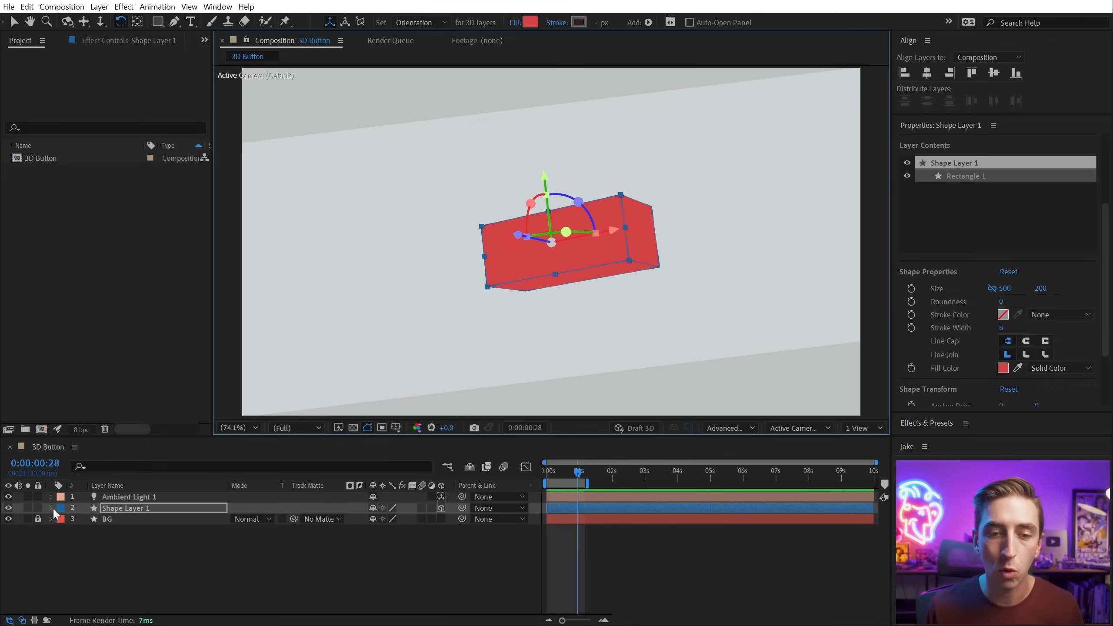
# Rename Shape Layer 1 as Box
pyautogui.click(127, 507)
pyautogui.press('Return')
pyautogui.write('Box')
pyautogui.press('Return')
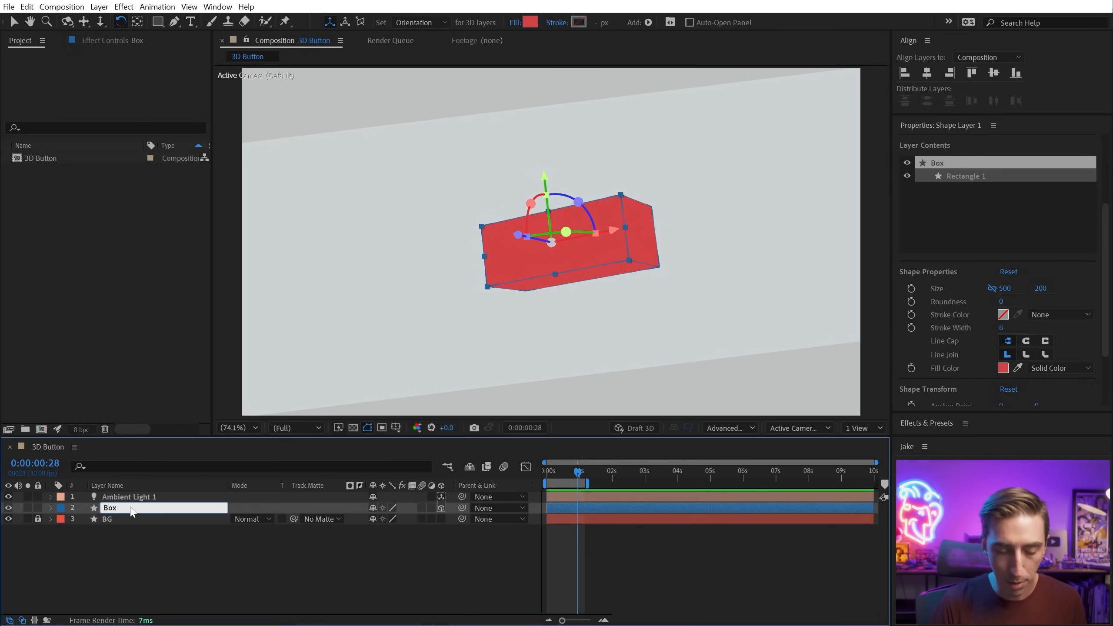
# Add a Side Color material property to Rectangle 1 in the Box layer's contents
pyautogui.click(50, 507)
pyautogui.click(112, 518)
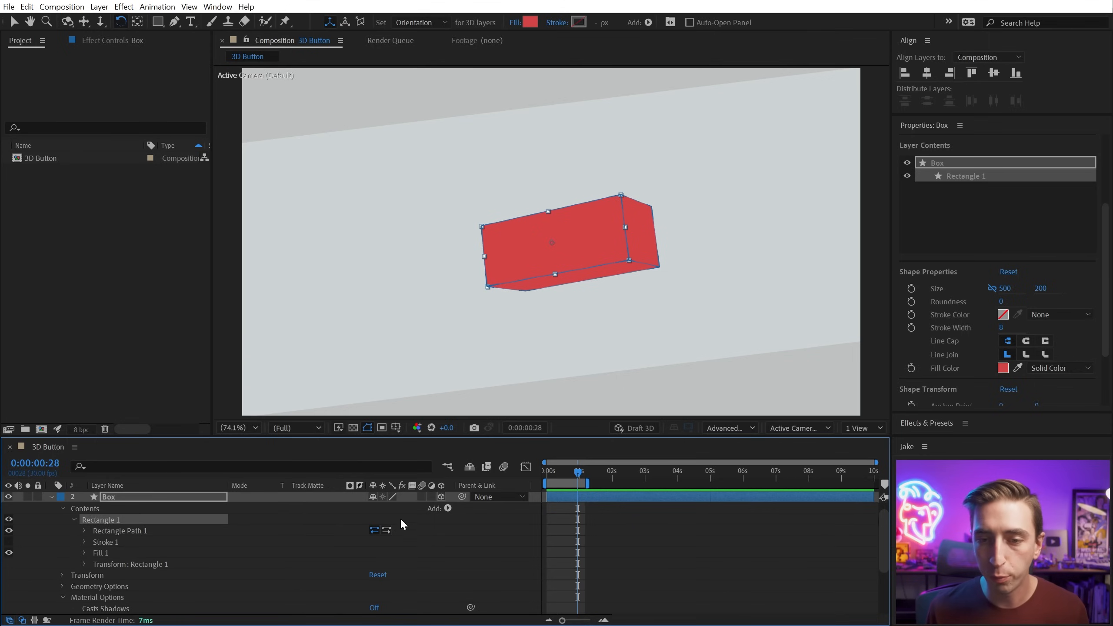
pyautogui.moveTo(454, 436); pyautogui.dragTo(458, 337)
pyautogui.click(447, 419)
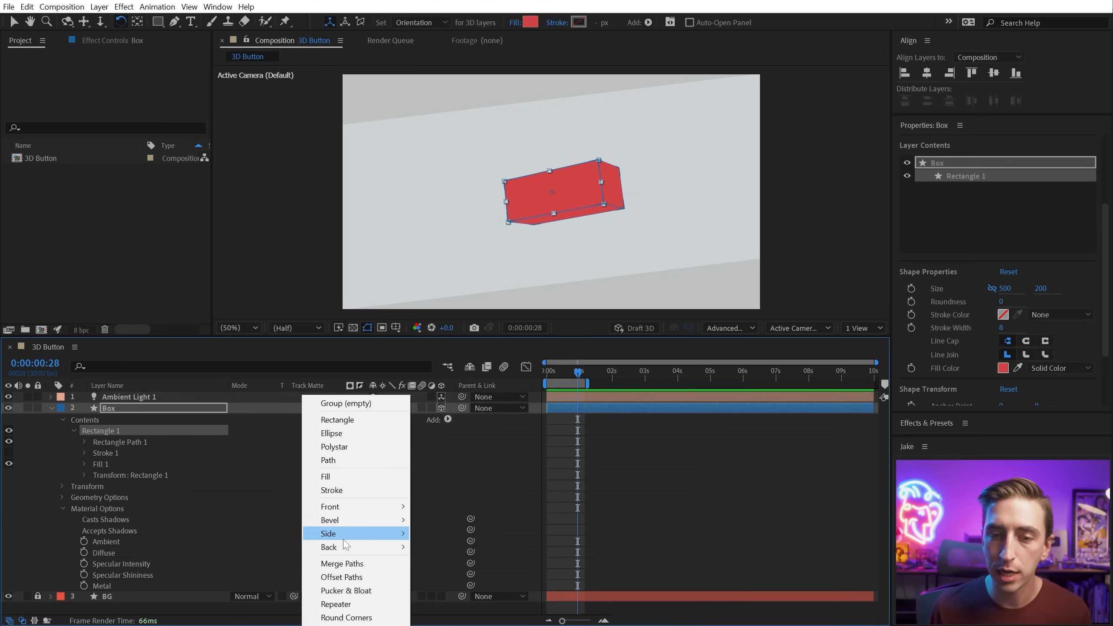
pyautogui.moveTo(344, 535)
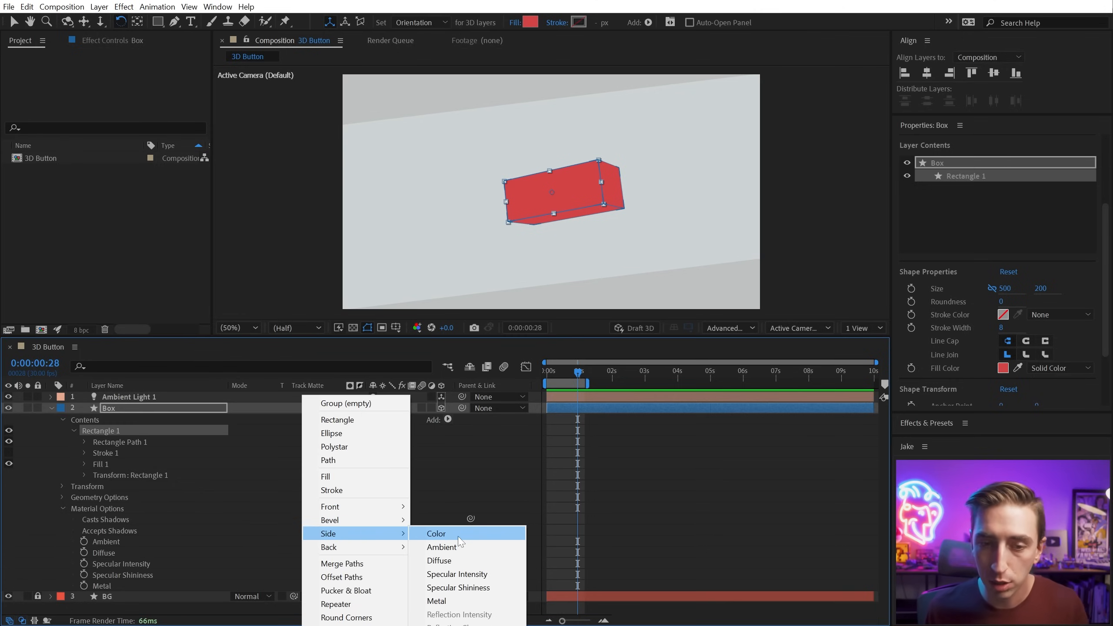
pyautogui.click(438, 533)
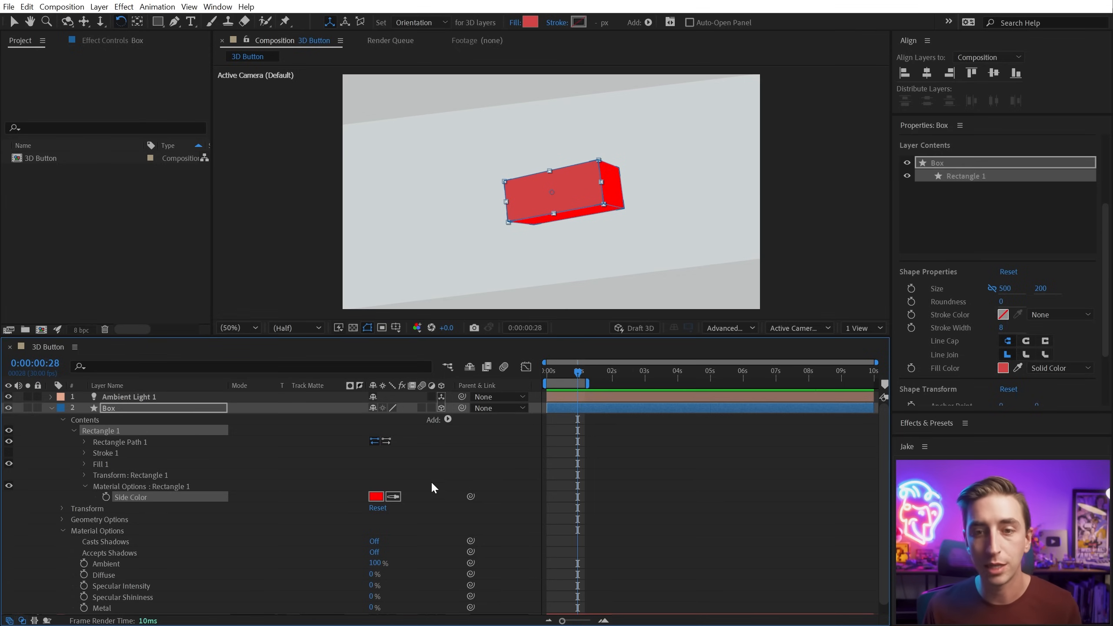
# Set the Side Color of Rectangle 1 to dark gray 434343
pyautogui.click(383, 496)
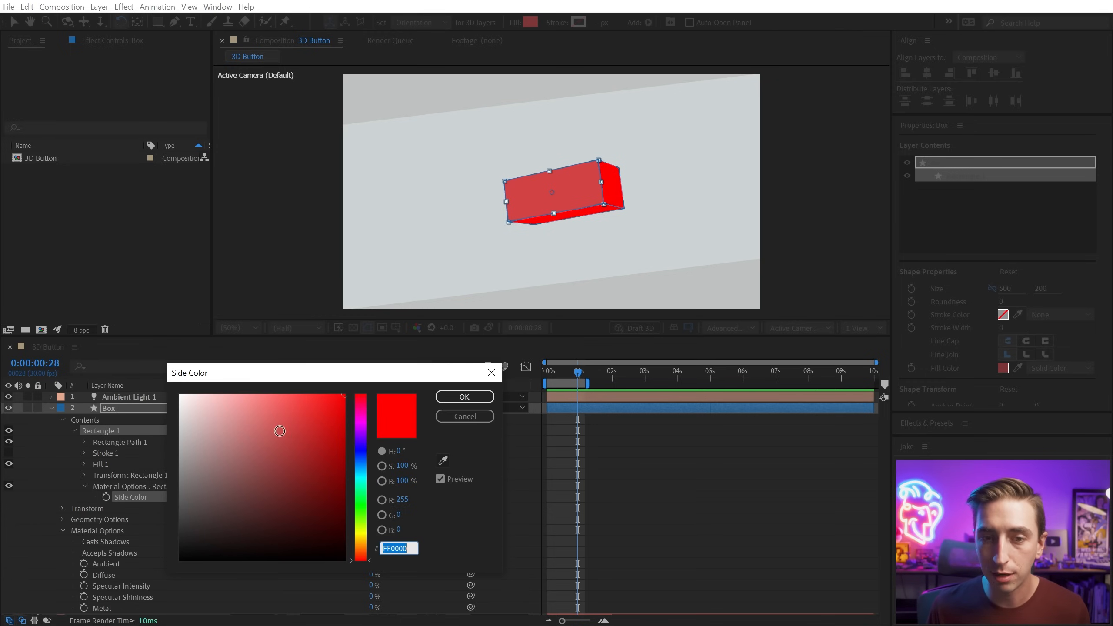
pyautogui.click(191, 462)
pyautogui.moveTo(191, 462); pyautogui.dragTo(180, 516)
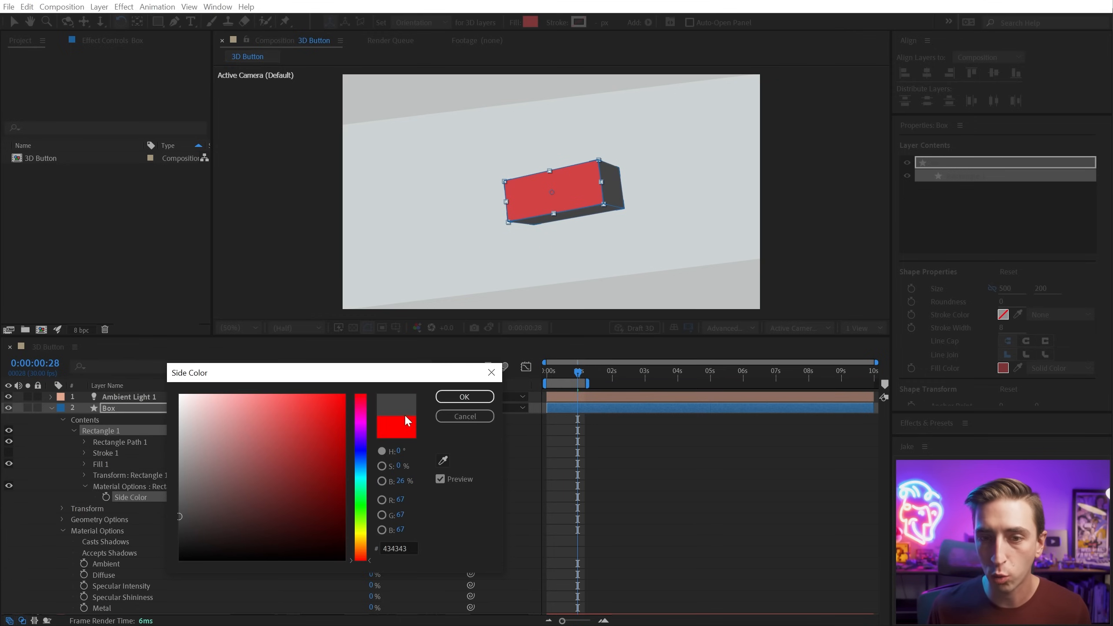
pyautogui.click(464, 396)
# Rotate the box slightly at 100% magnification to inspect its dark sides
pyautogui.press('/')
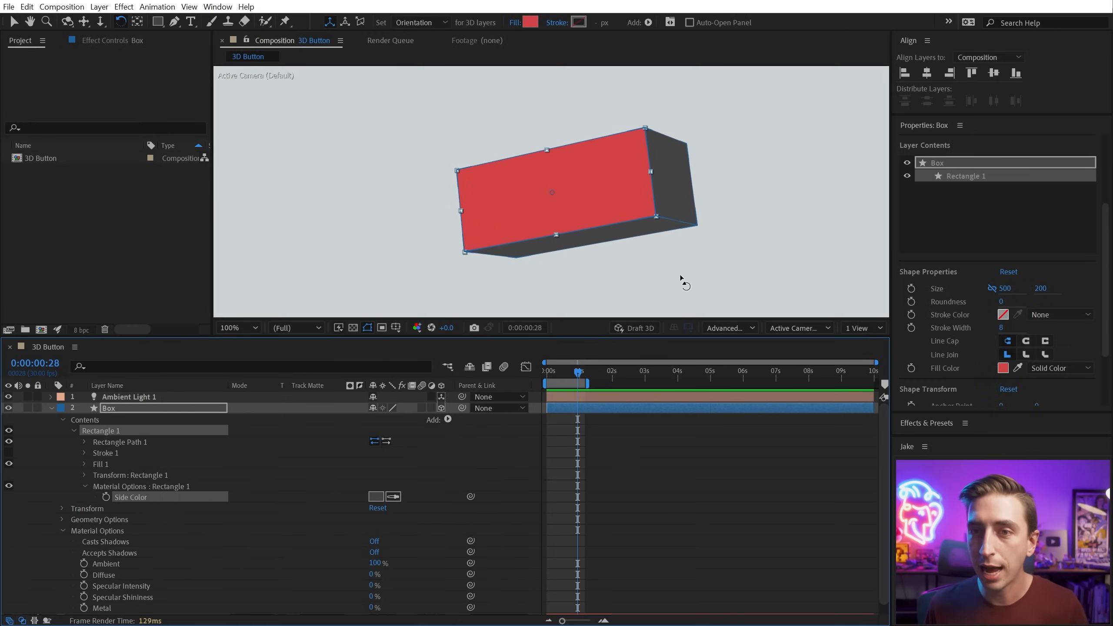
pyautogui.click(626, 428)
pyautogui.click(624, 408)
pyautogui.moveTo(628, 204)
pyautogui.mouseDown()
pyautogui.moveTo(629, 214)
pyautogui.moveTo(611, 195)
pyautogui.moveTo(631, 209)
pyautogui.moveTo(626, 201)
pyautogui.mouseUp()
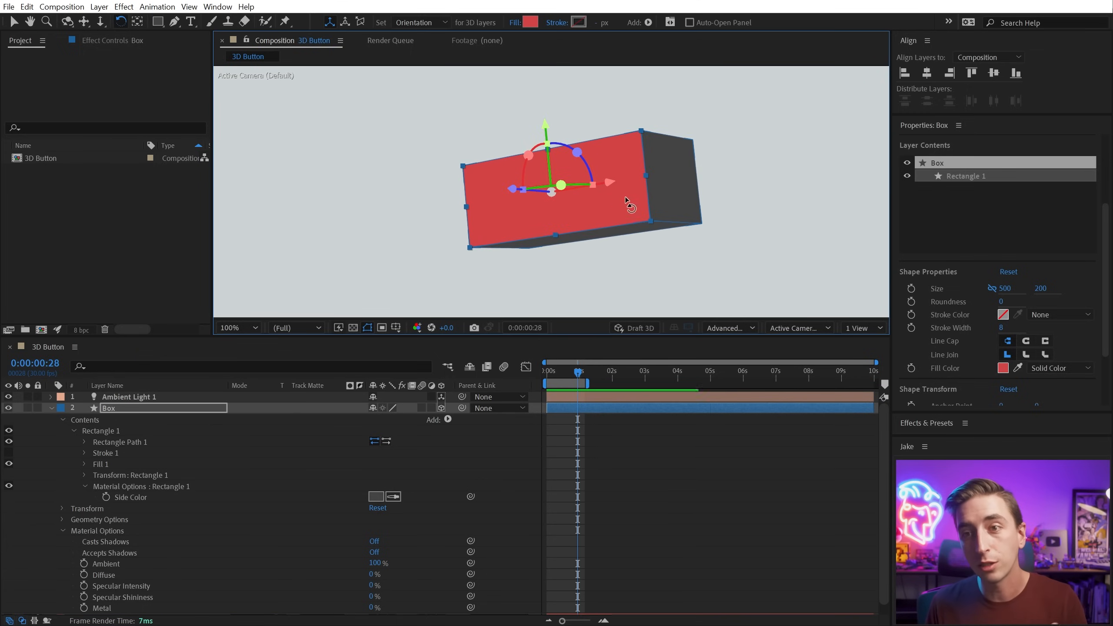
pyautogui.moveTo(608, 153)
pyautogui.mouseDown()
pyautogui.moveTo(618, 165)
pyautogui.moveTo(610, 160)
pyautogui.mouseUp()
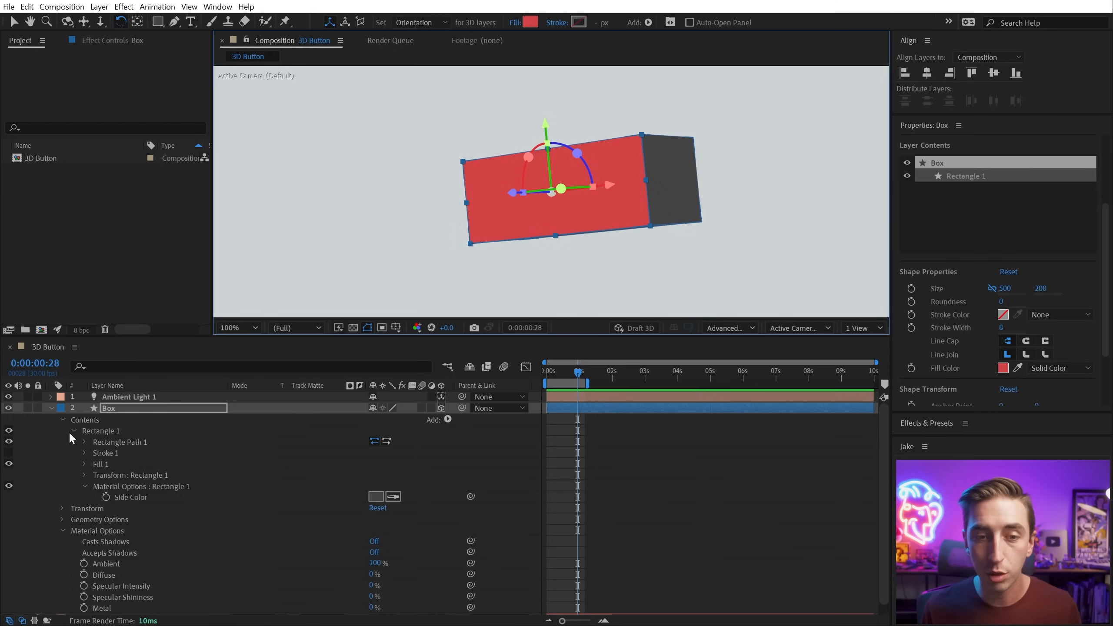
# Expand the box's Geometry Options and set the Extrusion Depth to 173
pyautogui.scroll(-1, 59, 512)
pyautogui.click(61, 510)
pyautogui.click(118, 551)
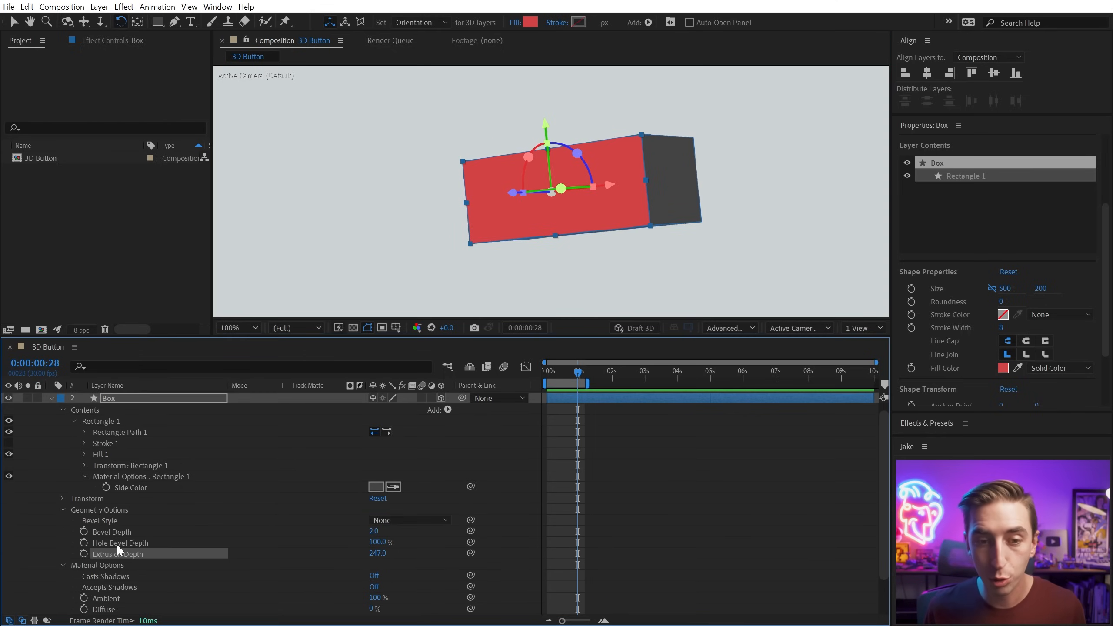
pyautogui.moveTo(374, 553); pyautogui.dragTo(409, 514)
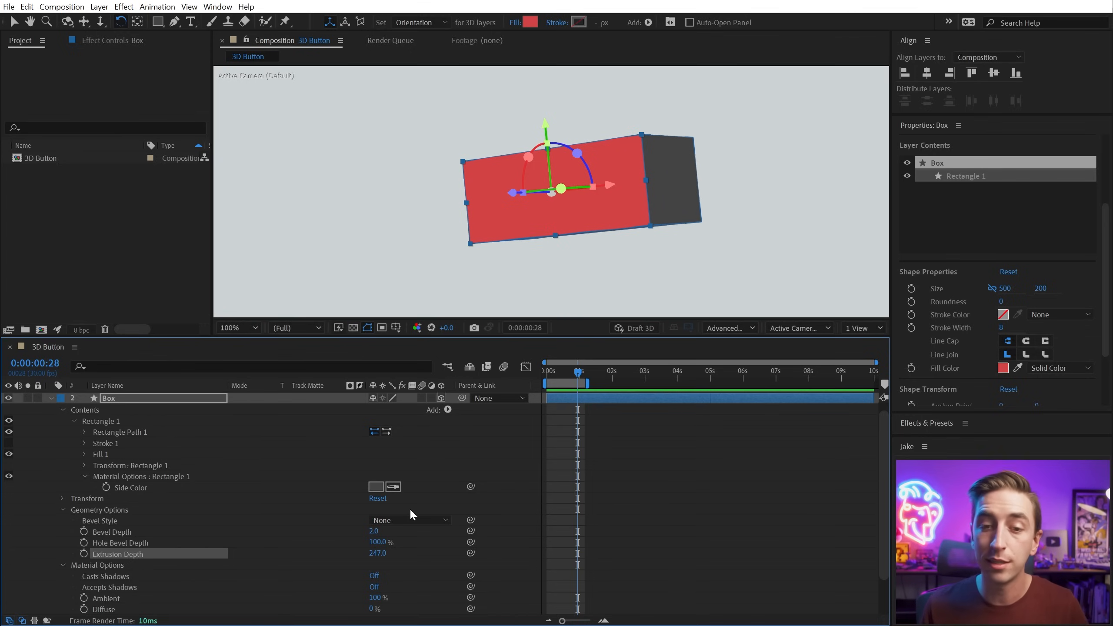
pyautogui.moveTo(377, 553); pyautogui.dragTo(89, 513)
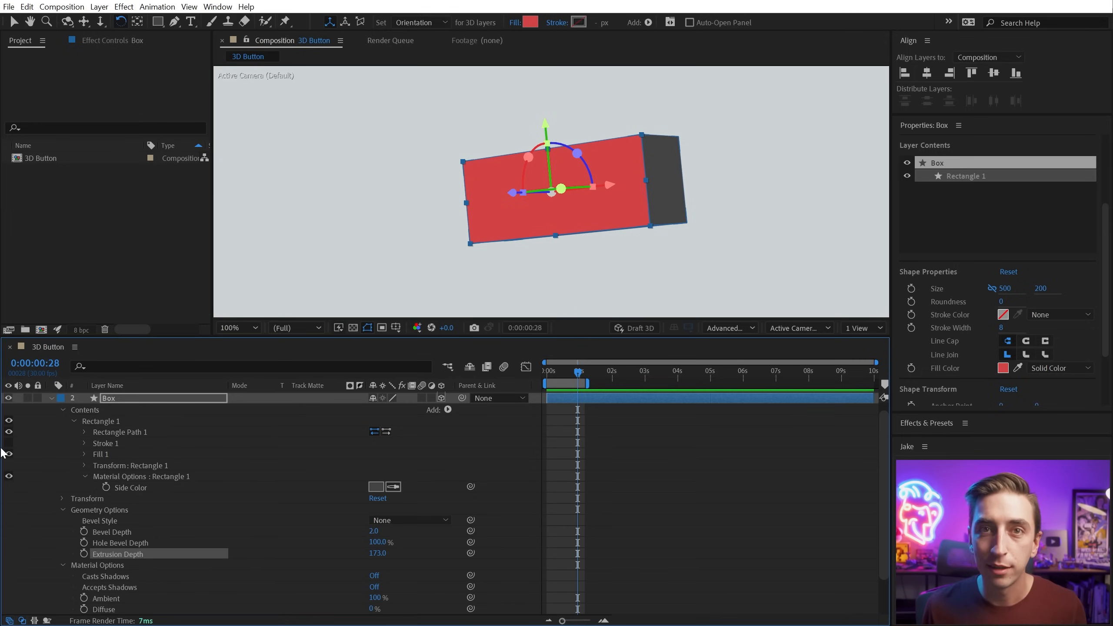
# Try turning the box around its vertical axis and setting its Extrusion Depth to 226, and undo both changes
pyautogui.moveTo(561, 189); pyautogui.dragTo(521, 198)
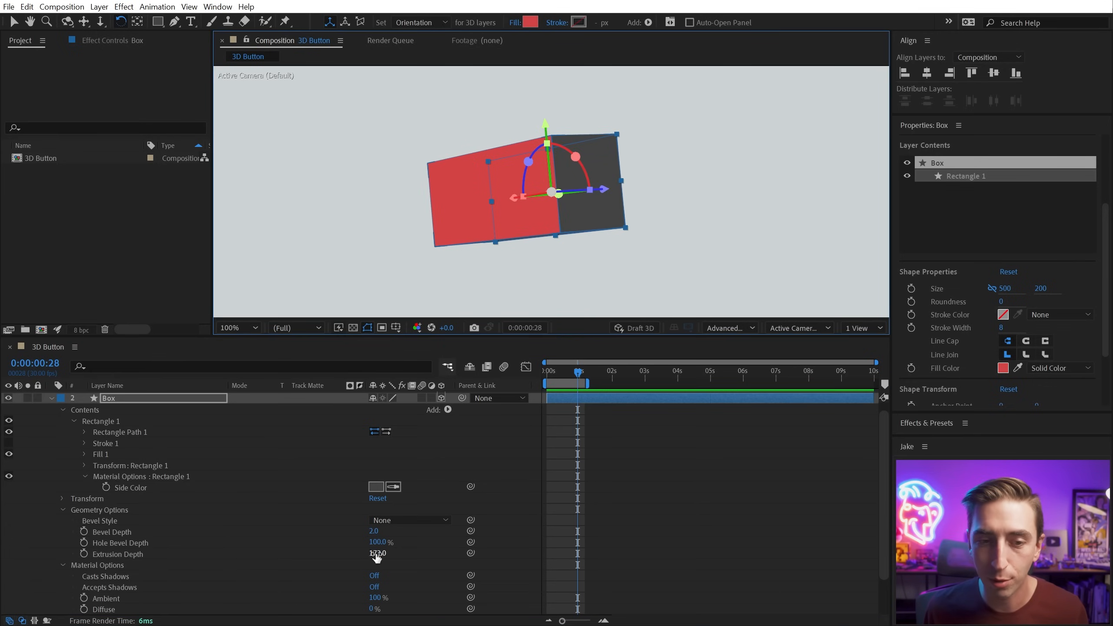
pyautogui.moveTo(376, 556)
pyautogui.mouseDown()
pyautogui.moveTo(337, 554)
pyautogui.moveTo(386, 552)
pyautogui.moveTo(318, 538)
pyautogui.moveTo(377, 538)
pyautogui.mouseUp()
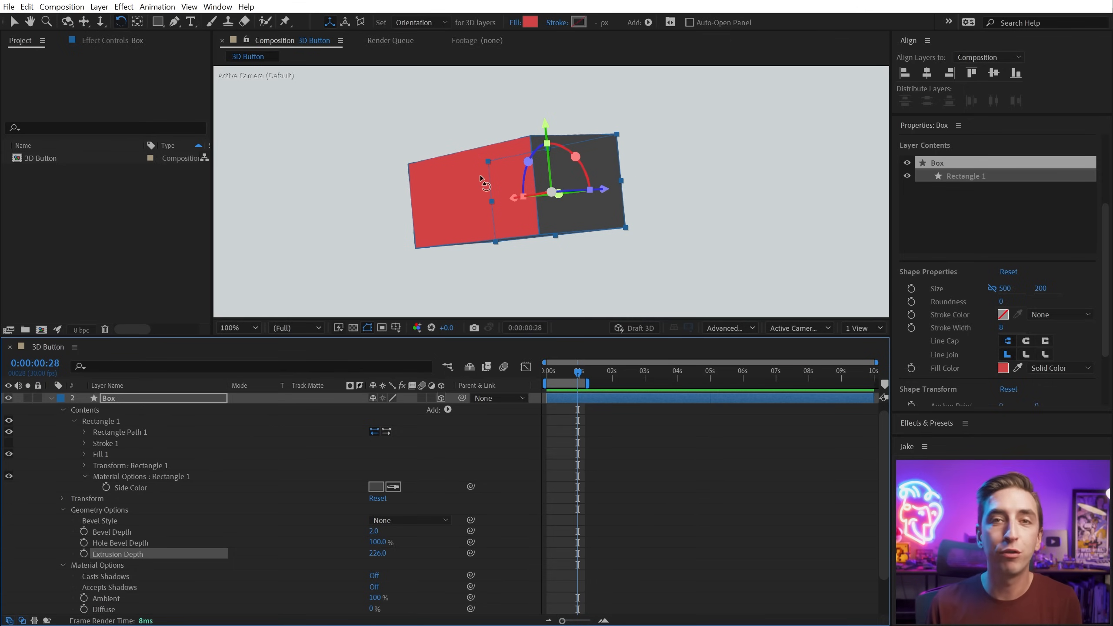
pyautogui.hotkey('ctrl', 'z')
pyautogui.hotkey('ctrl', 'z')
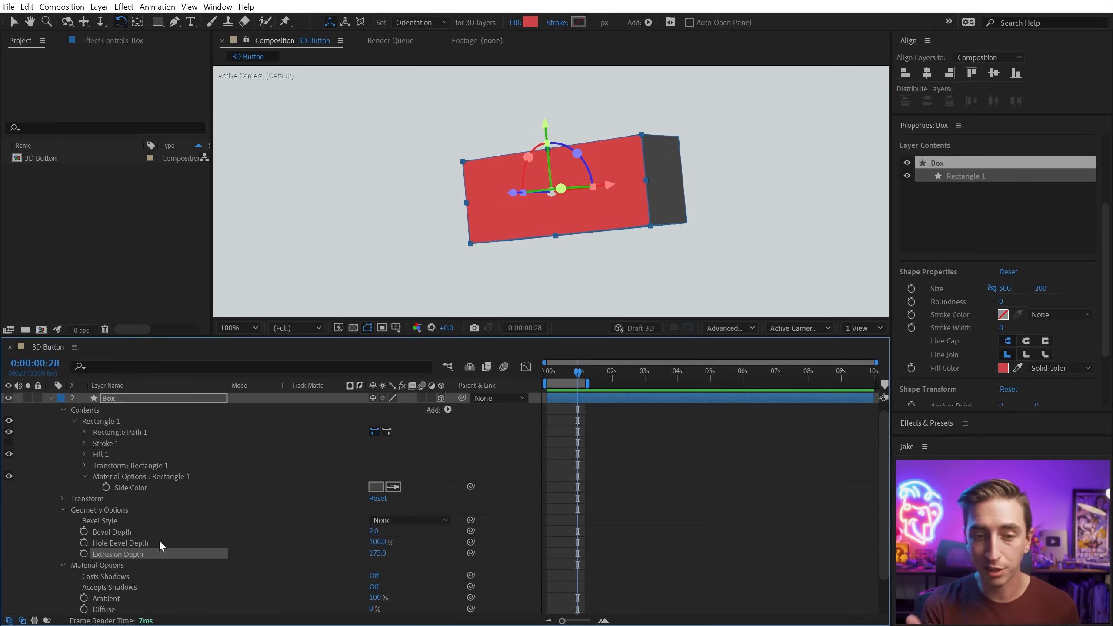
# Show only the Box layer's Extrusion Depth, Position, Orientation and Rotation properties in the timeline
pyautogui.press('s')
pyautogui.press('s')
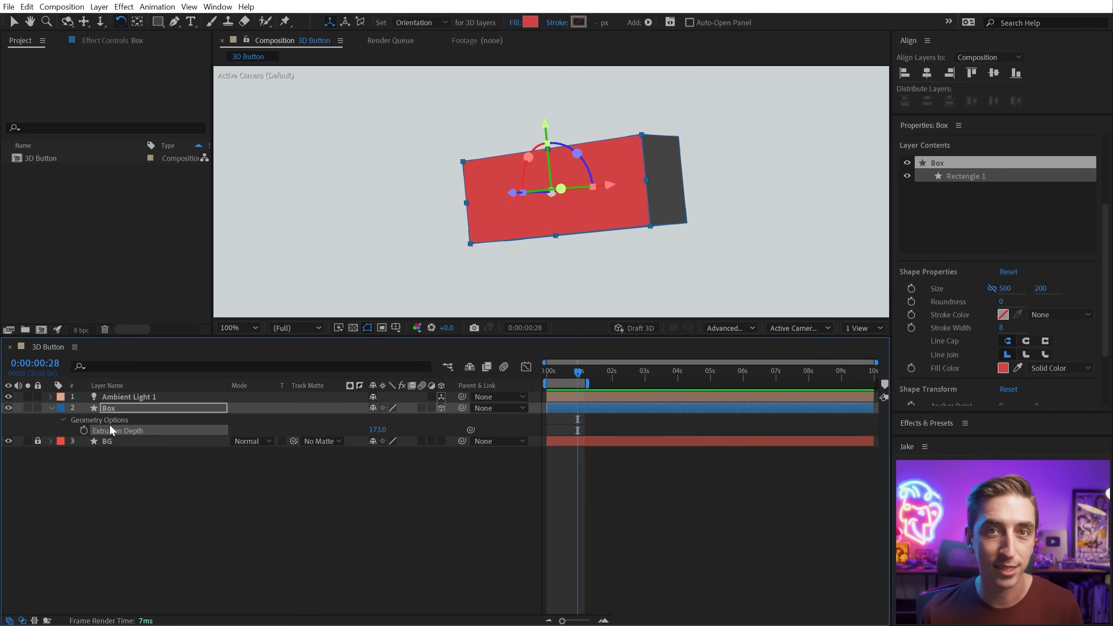
pyautogui.hotkey('shift', 'p')
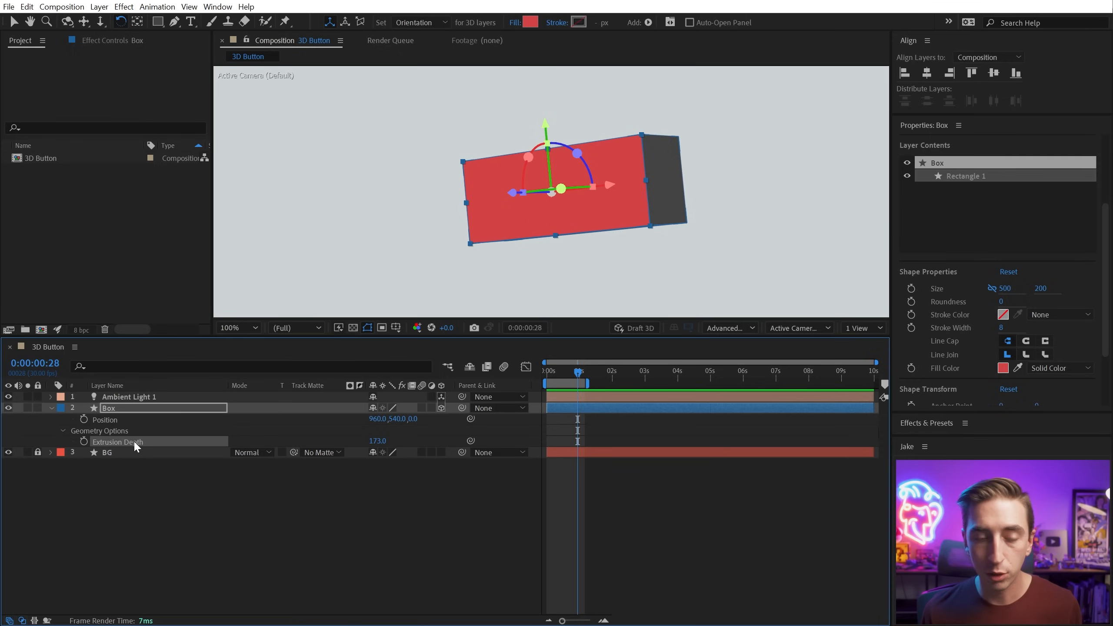
pyautogui.hotkey('shift', 'r')
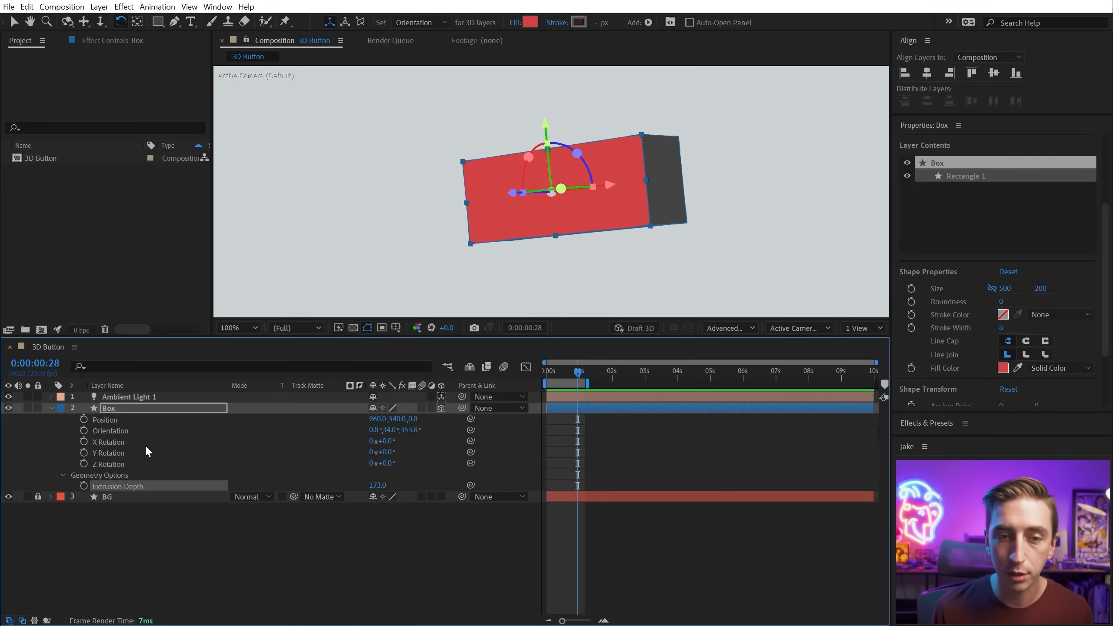
# Set the Box layer's Orientation to 0°, 0°, 0° and deselect the layer
pyautogui.click(374, 431)
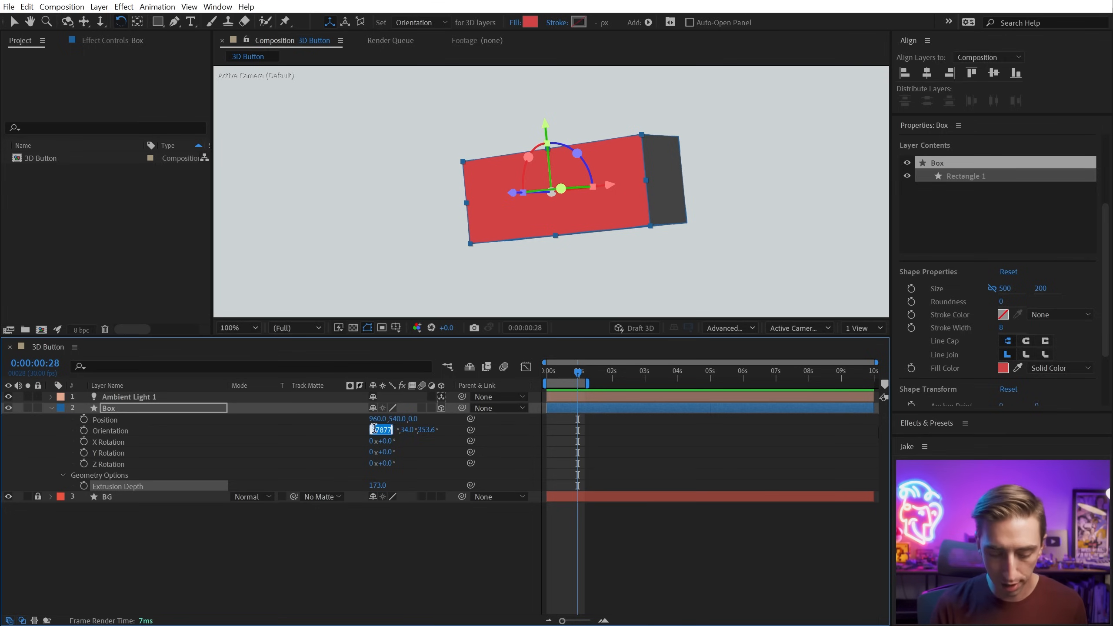
pyautogui.write('0')
pyautogui.press('Tab')
pyautogui.write('0')
pyautogui.press('Tab')
pyautogui.write('0')
pyautogui.press('Return')
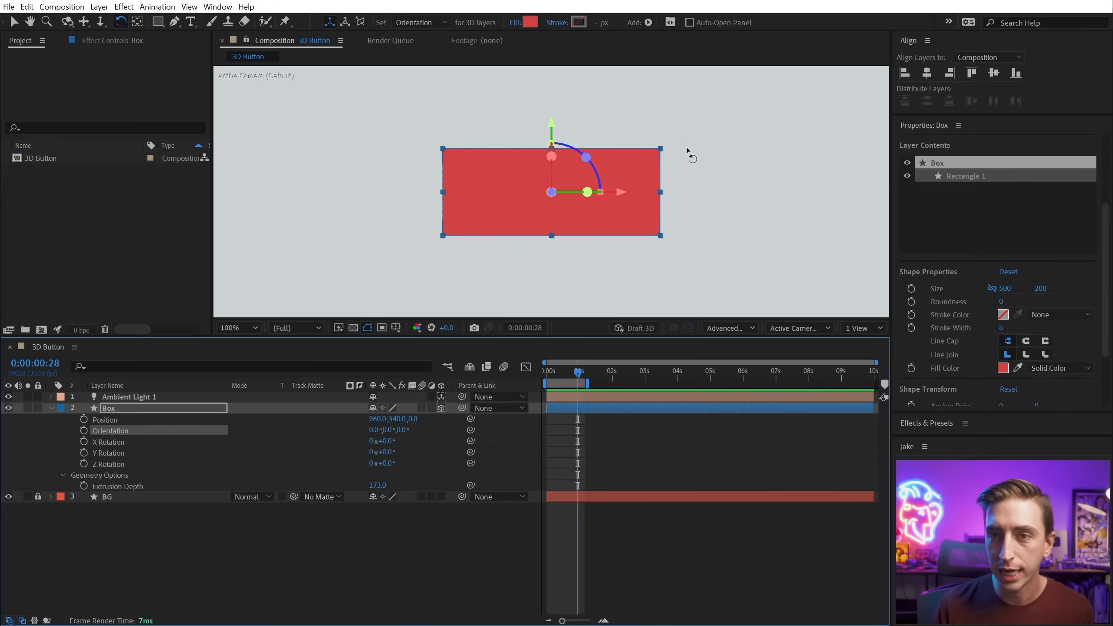
pyautogui.click(403, 156)
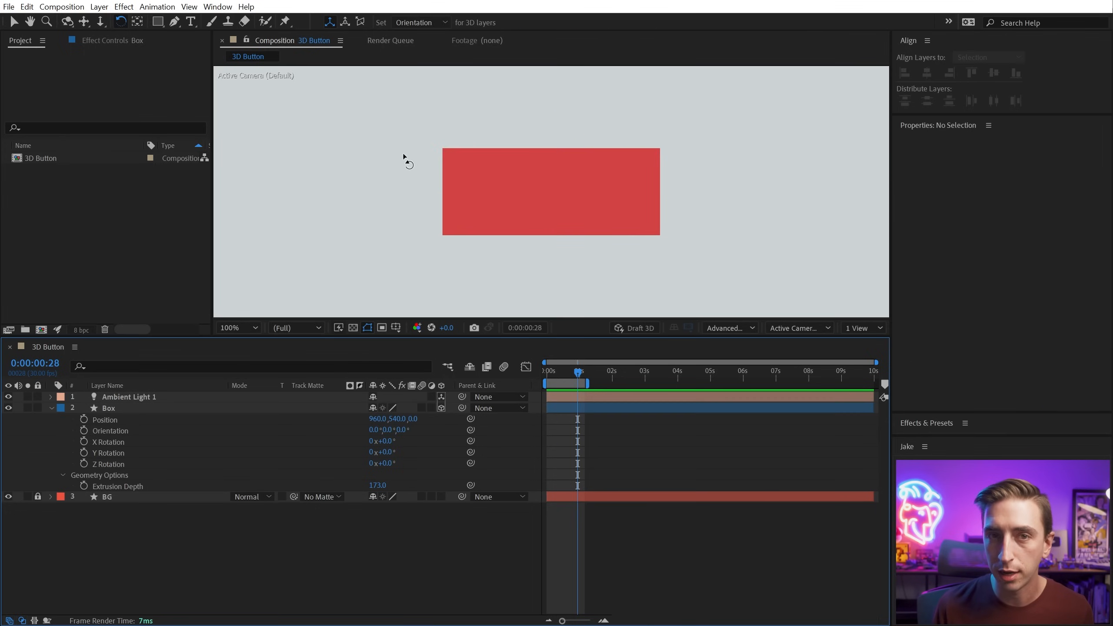
# Enable an expression on the Box layer's Position property, with the camera orbited to show the box's top and side
pyautogui.click(67, 21)
pyautogui.moveTo(418, 193); pyautogui.dragTo(483, 170)
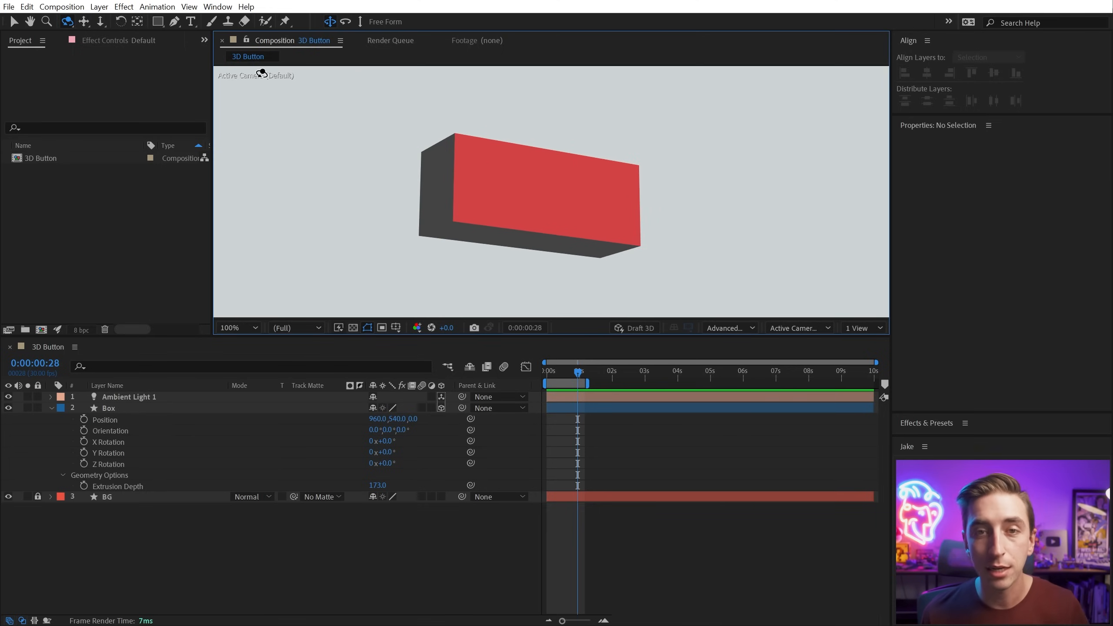
pyautogui.moveTo(494, 92); pyautogui.dragTo(380, 132)
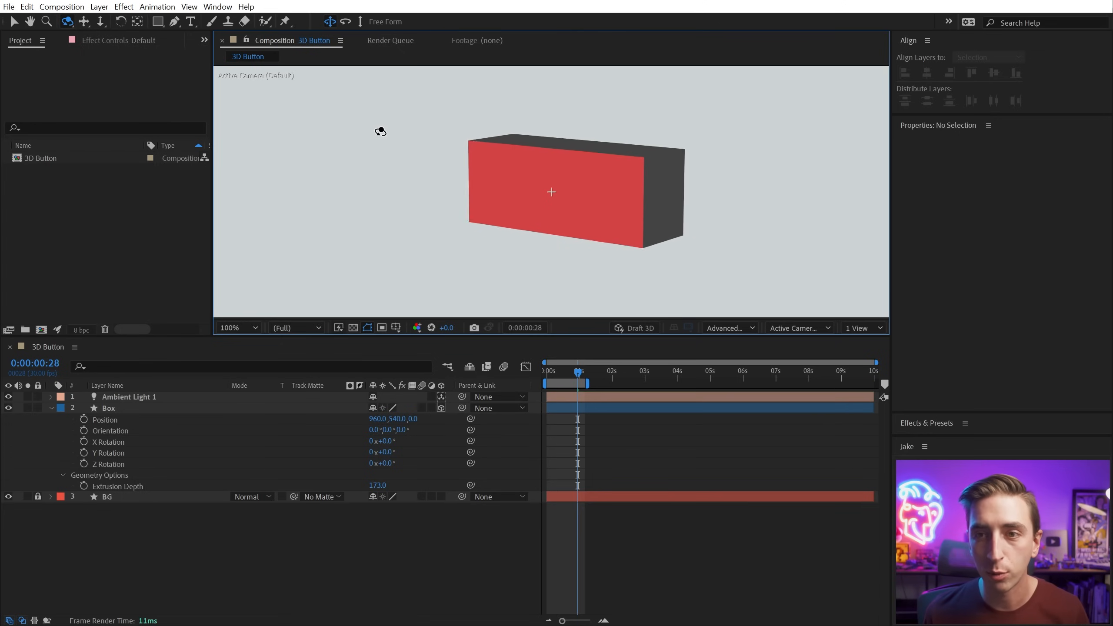
pyautogui.click(133, 408)
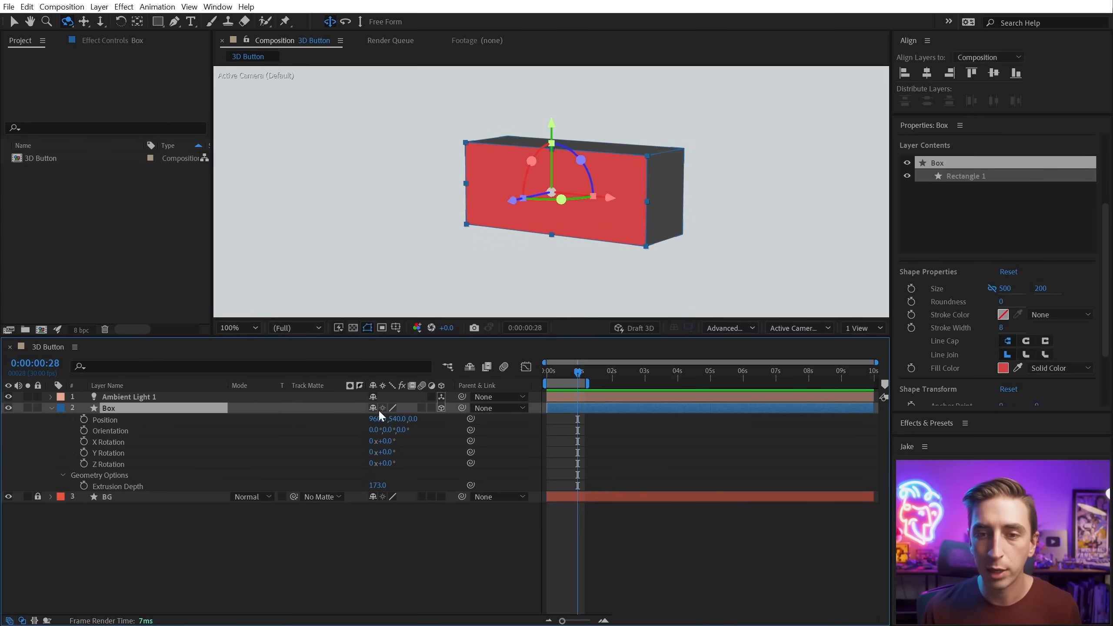
pyautogui.click(103, 421)
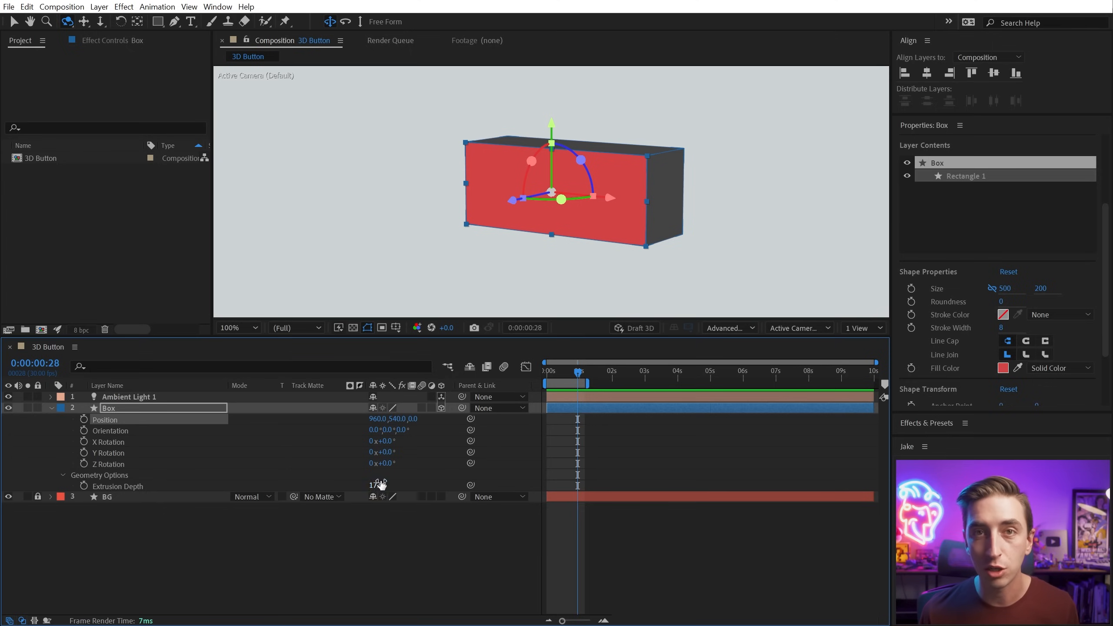
pyautogui.click(85, 420)
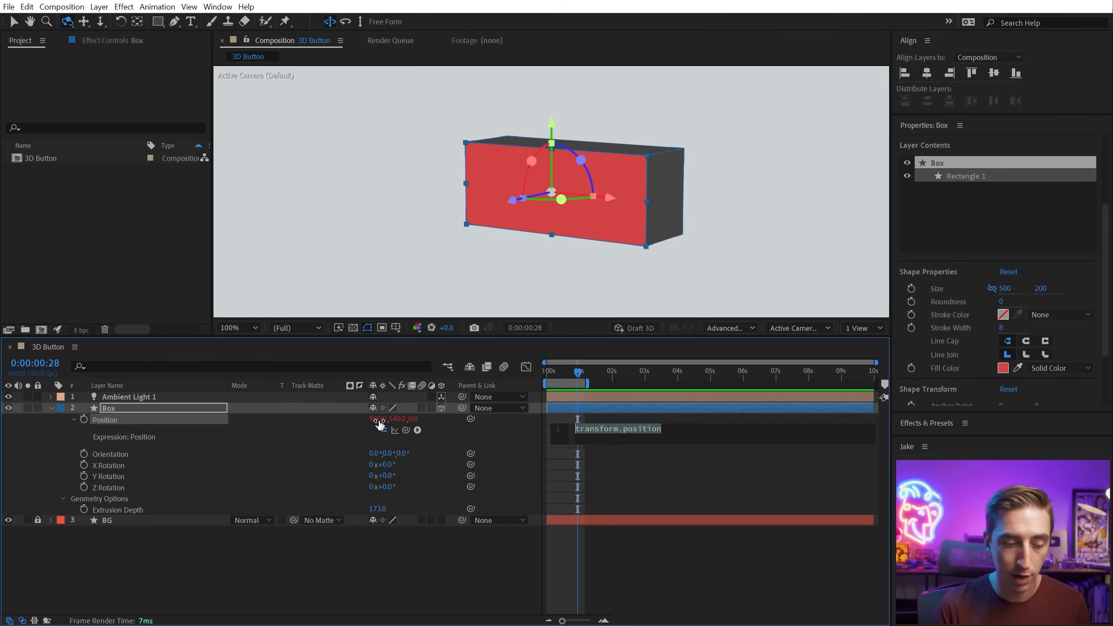
# Replace the default Position expression with the line const xPos = transform.position[0]; linked to the layer's own X position
pyautogui.write('var')
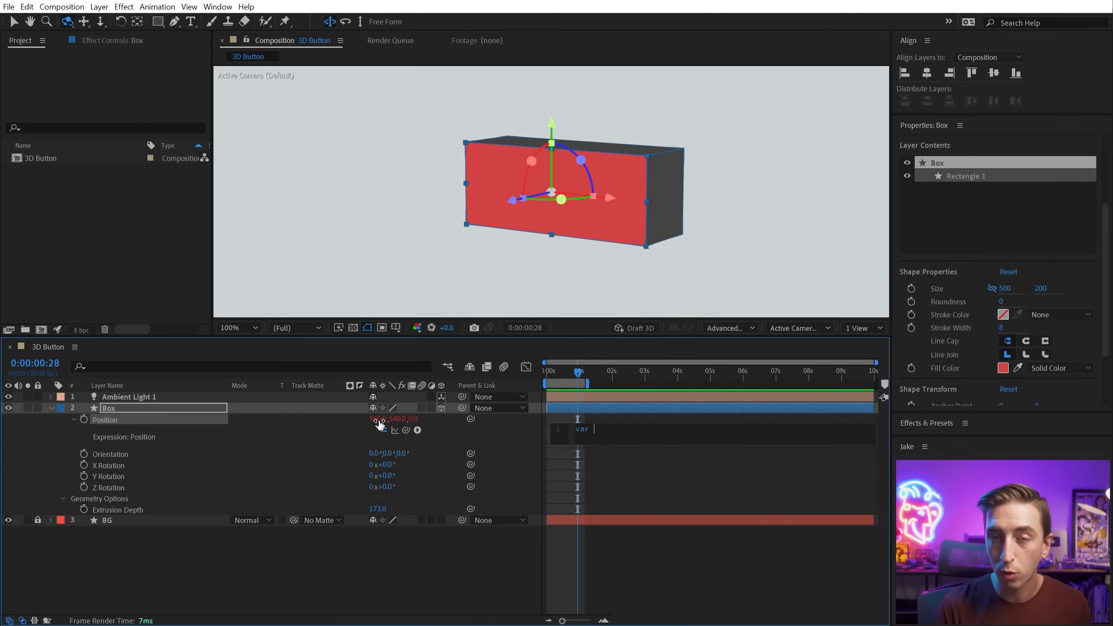
pyautogui.hotkey('ctrl', 'a')
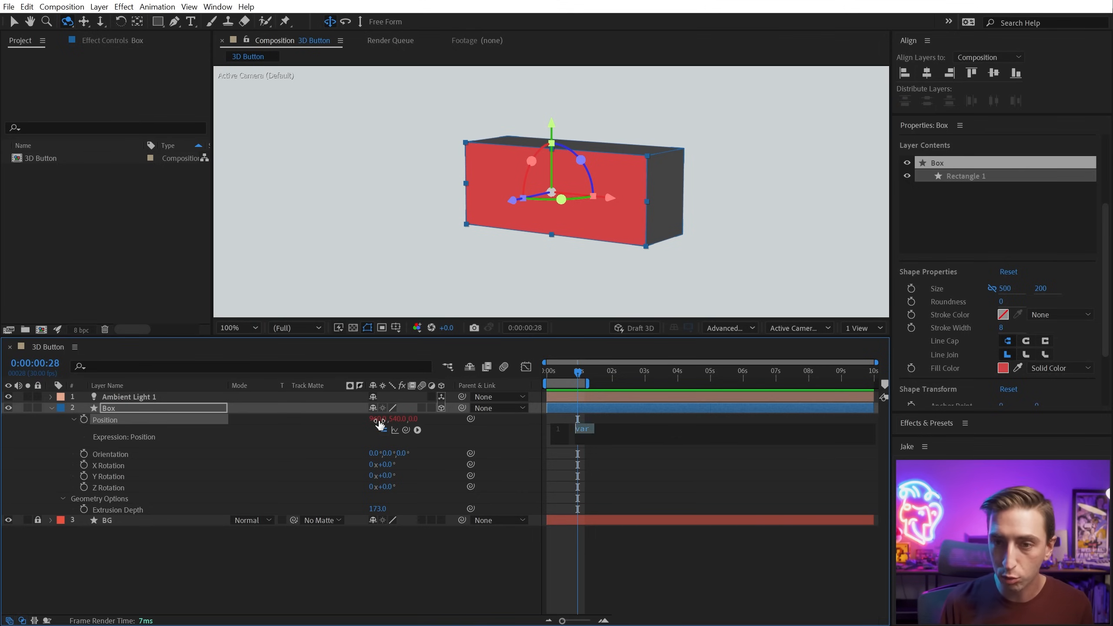
pyautogui.write('const ')
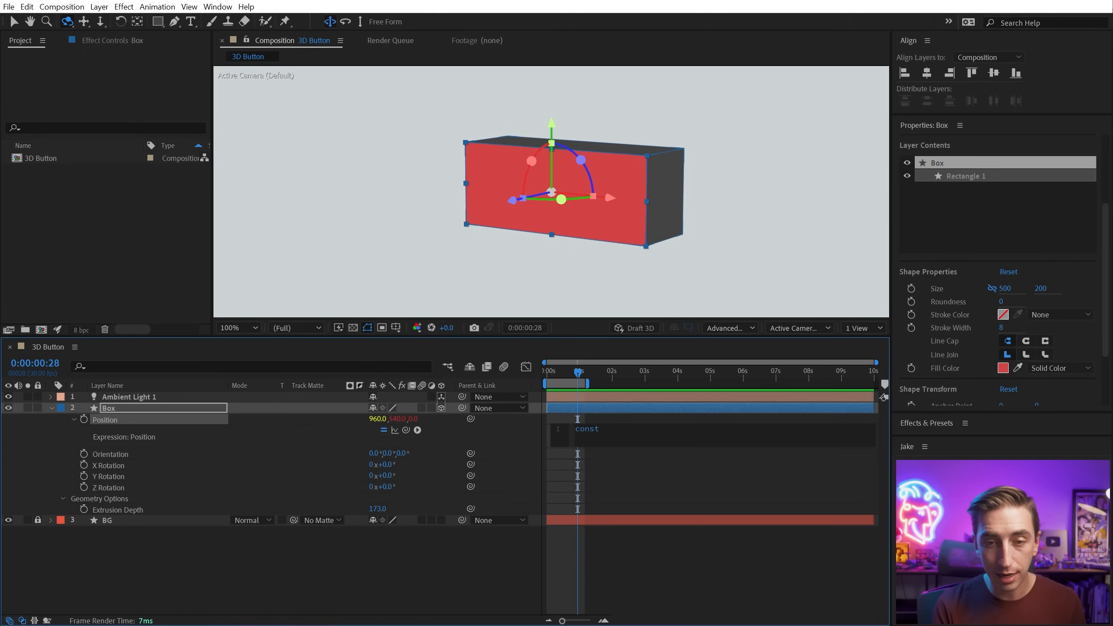
pyautogui.write('xPos =')
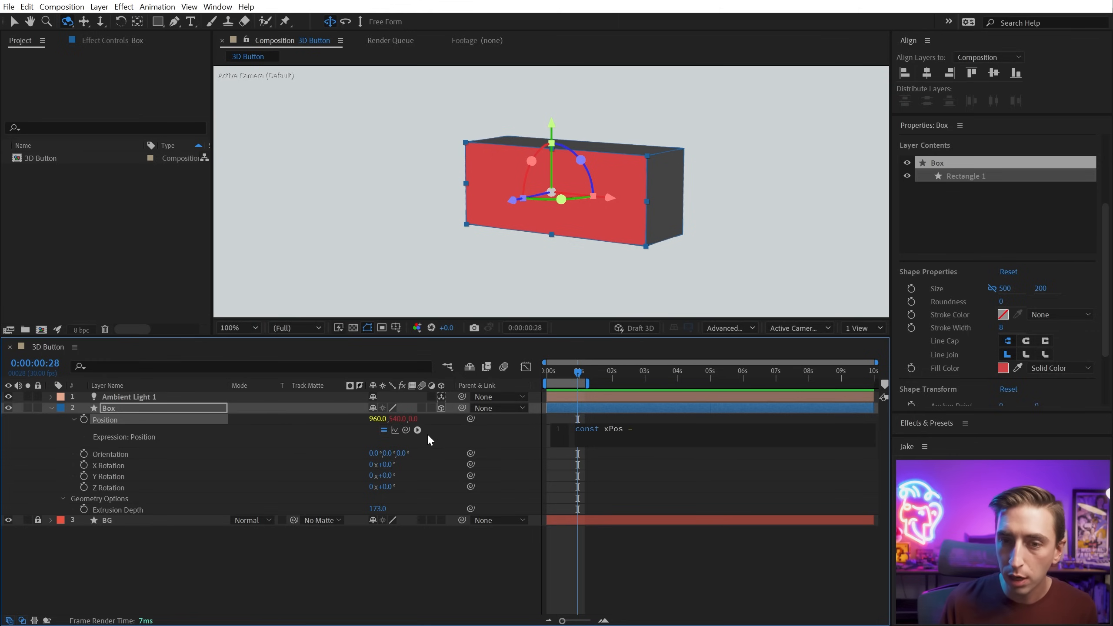
pyautogui.moveTo(405, 429); pyautogui.dragTo(373, 421)
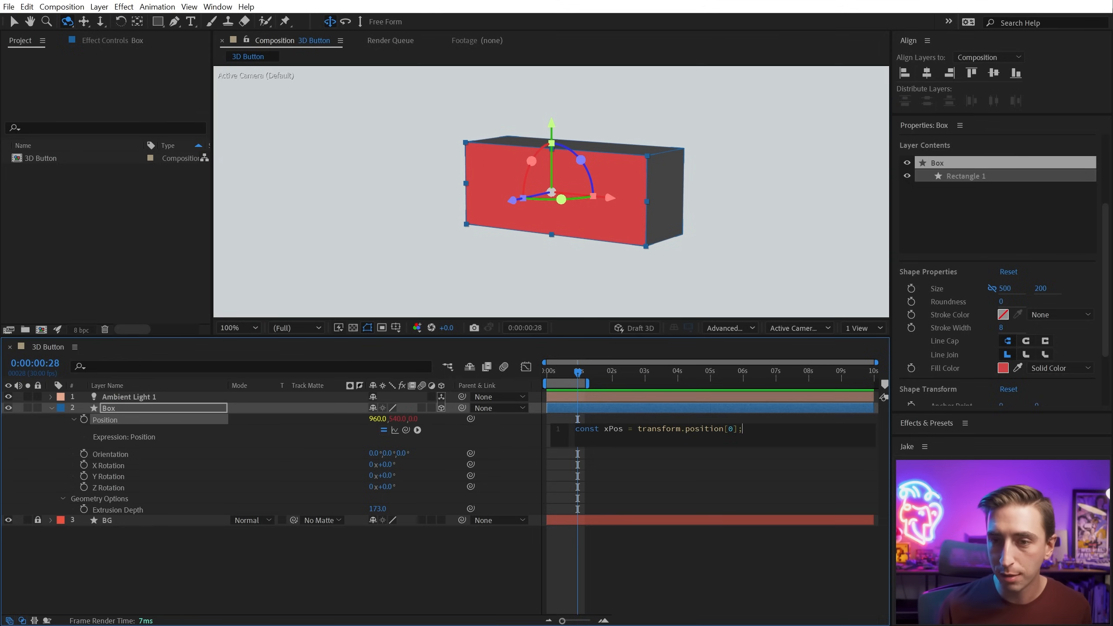
# Duplicate the xPos line twice on new lines of the Position expression
pyautogui.tripleClick(742, 436)
pyautogui.hotkey('ctrl', 'c')
pyautogui.press('Right')
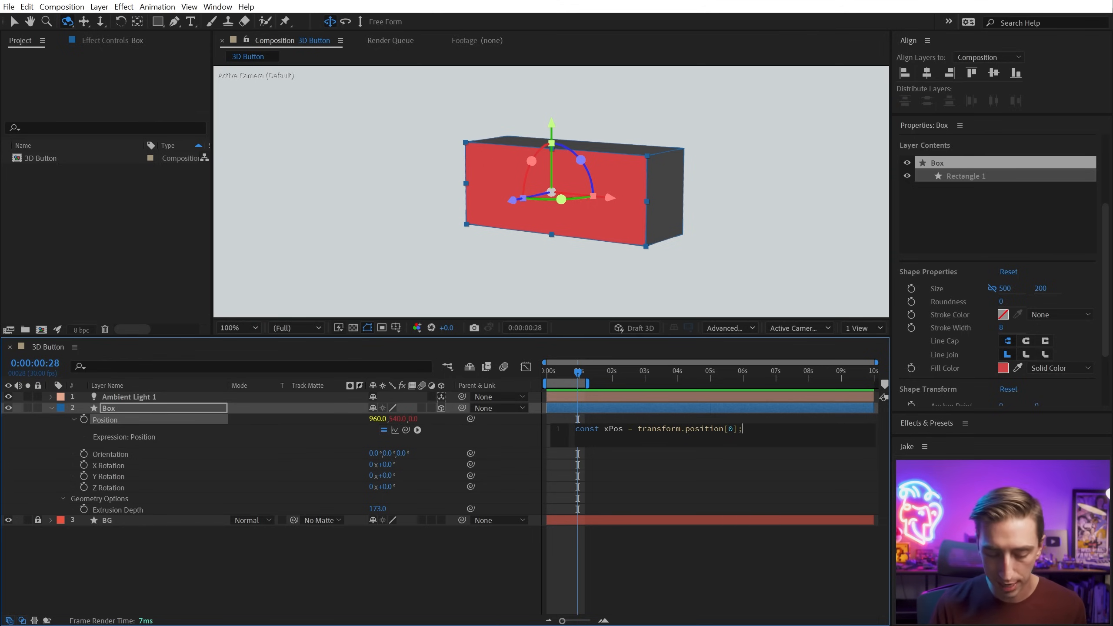
pyautogui.press('Return')
pyautogui.hotkey('ctrl', 'v')
pyautogui.press('Return')
pyautogui.hotkey('ctrl', 'v')
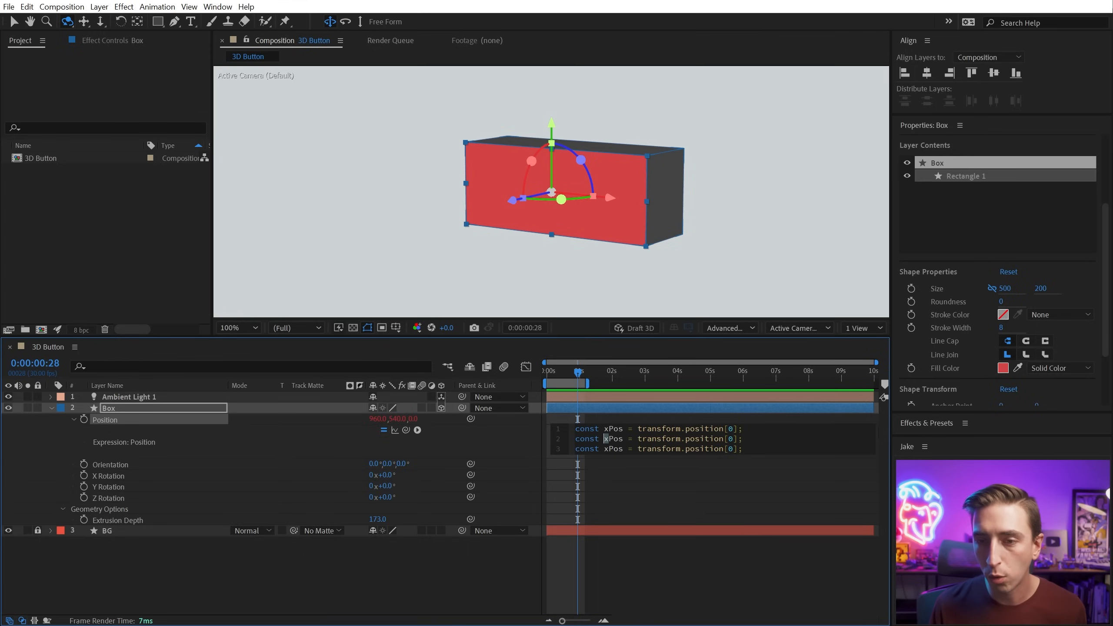
# Change the copied lines to define yPos with index 1 and zPos with index 2
pyautogui.moveTo(733, 438); pyautogui.dragTo(727, 438)
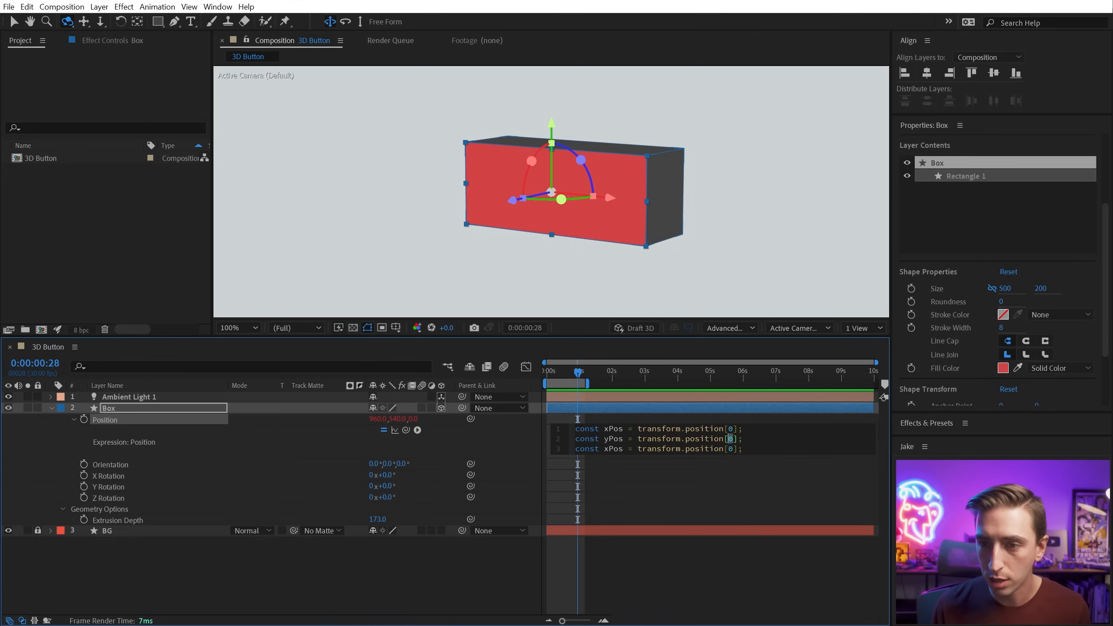
pyautogui.write('1')
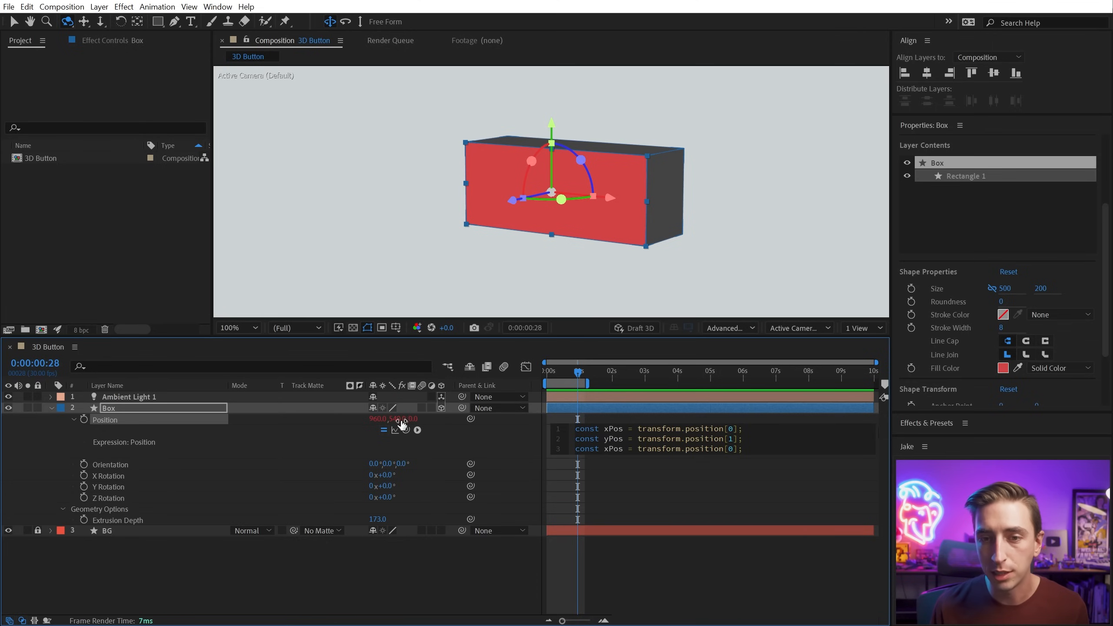
pyautogui.doubleClick(730, 448)
pyautogui.write('2')
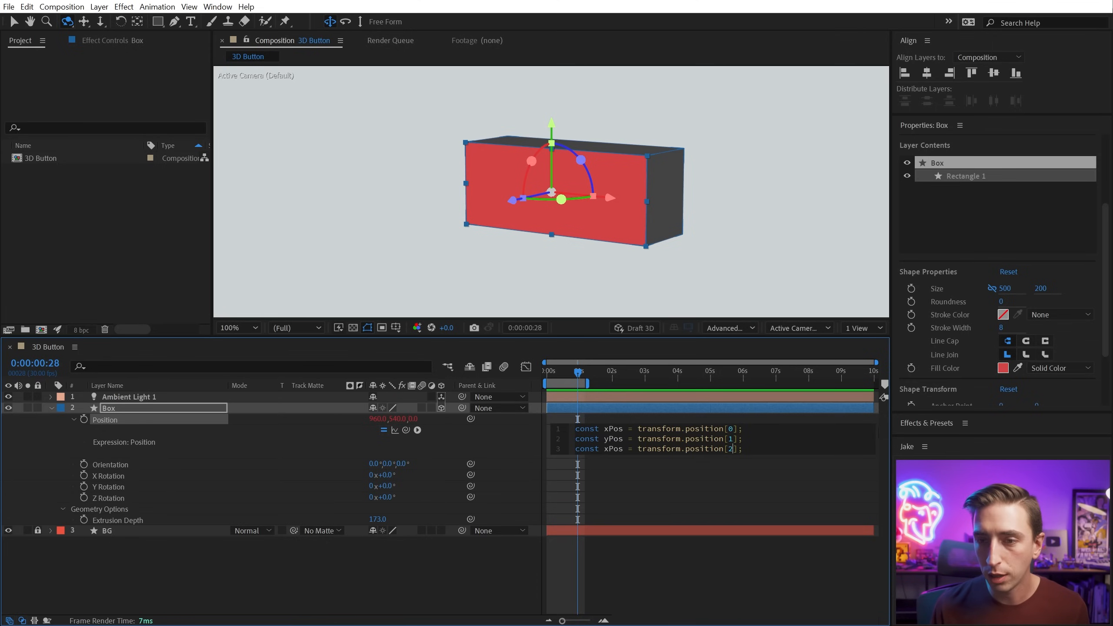
pyautogui.write('z')
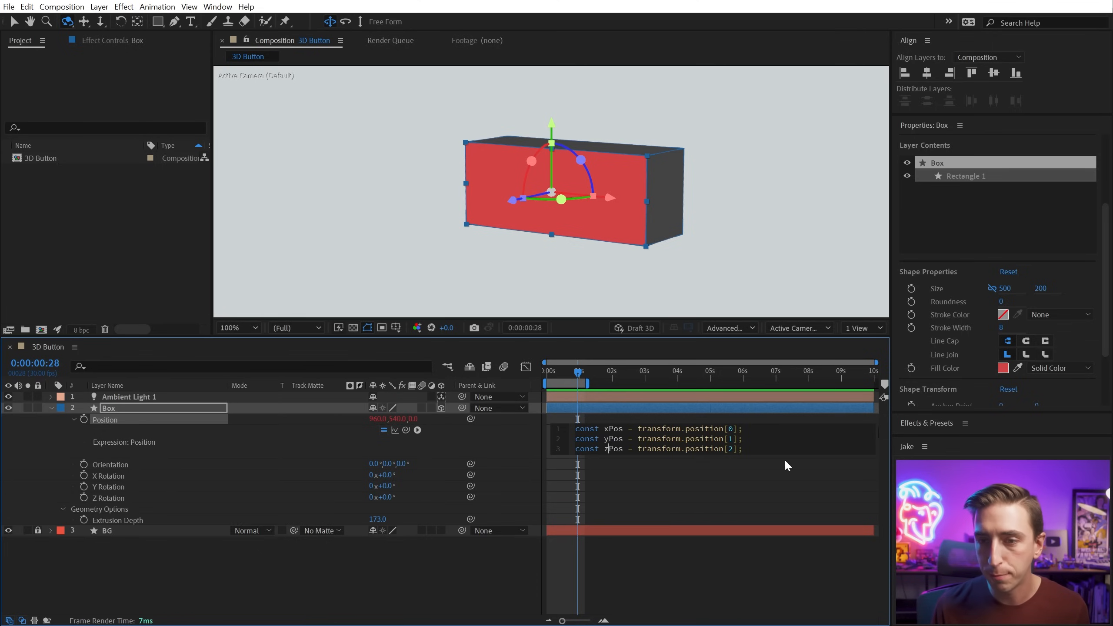
# Finish the Position expression with a blank line and the output array [xPos,yPos,zPos]; and apply it
pyautogui.click(761, 449)
pyautogui.press('Return')
pyautogui.press('Return')
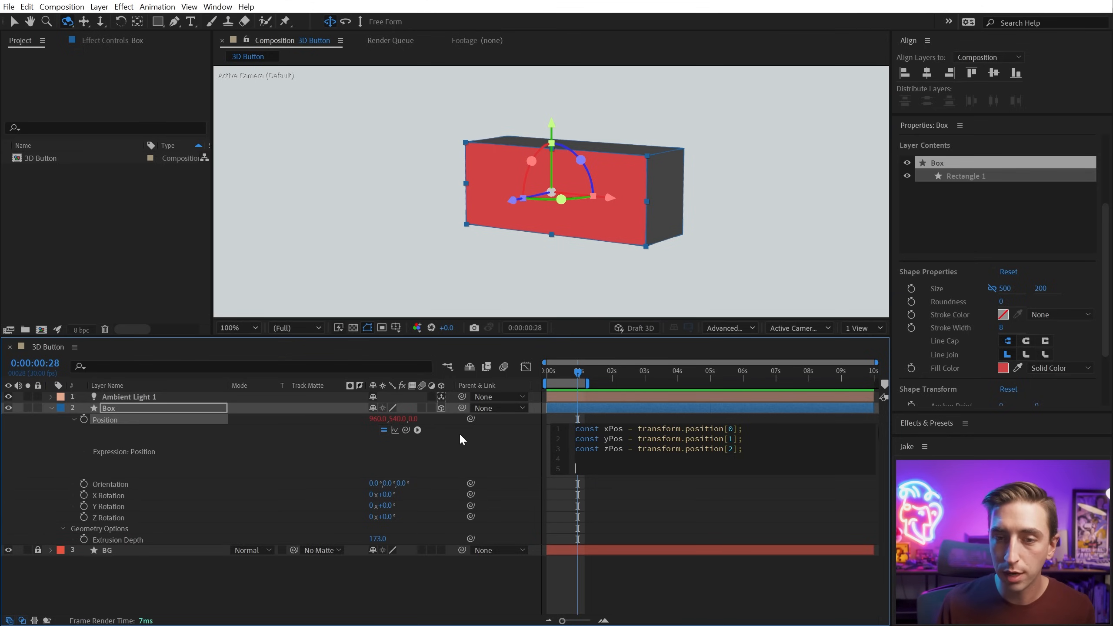
pyautogui.write('[')
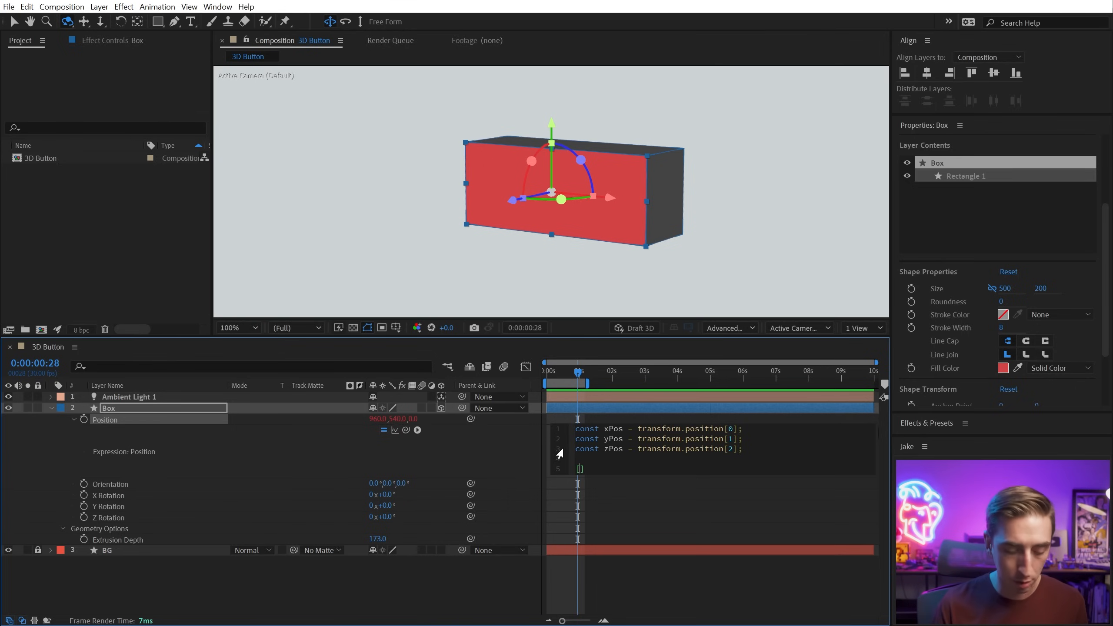
pyautogui.write('xPos')
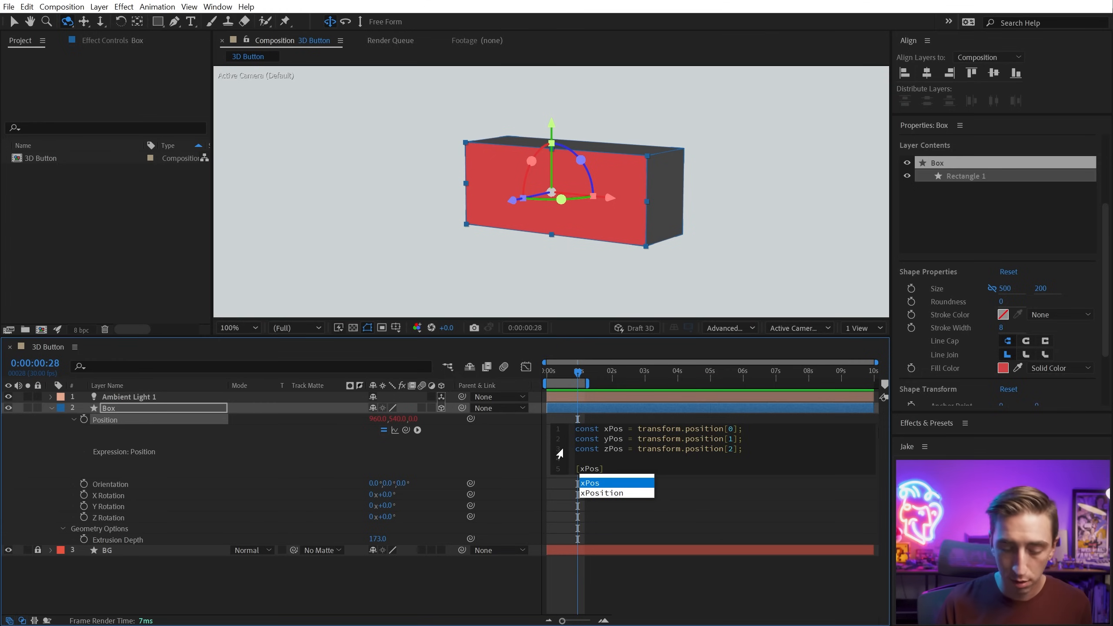
pyautogui.write(',yPos,')
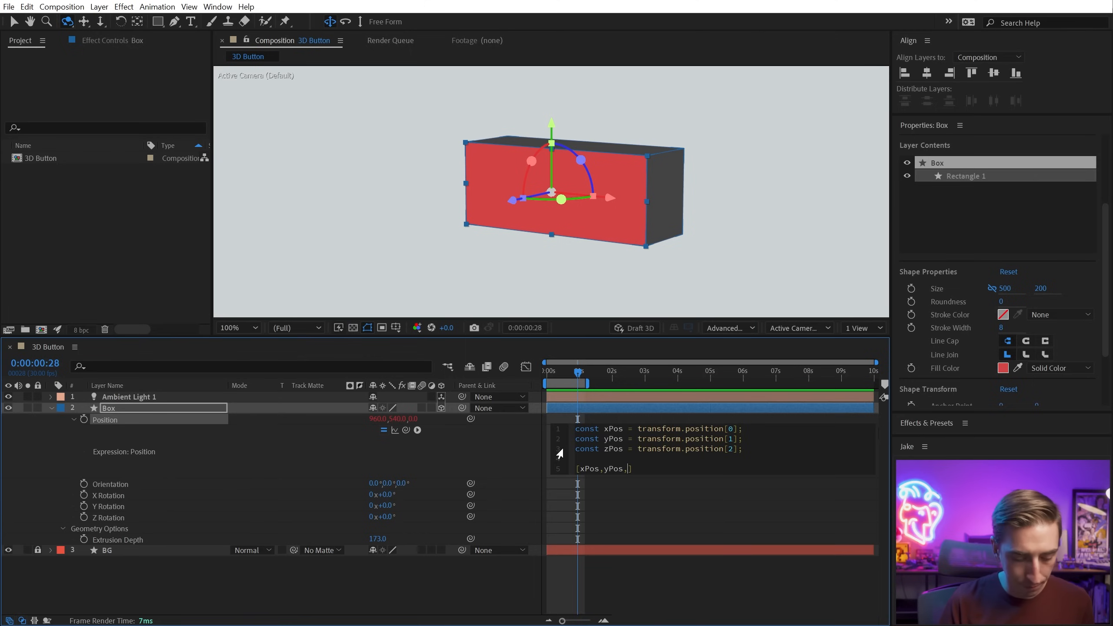
pyautogui.write('zPos];')
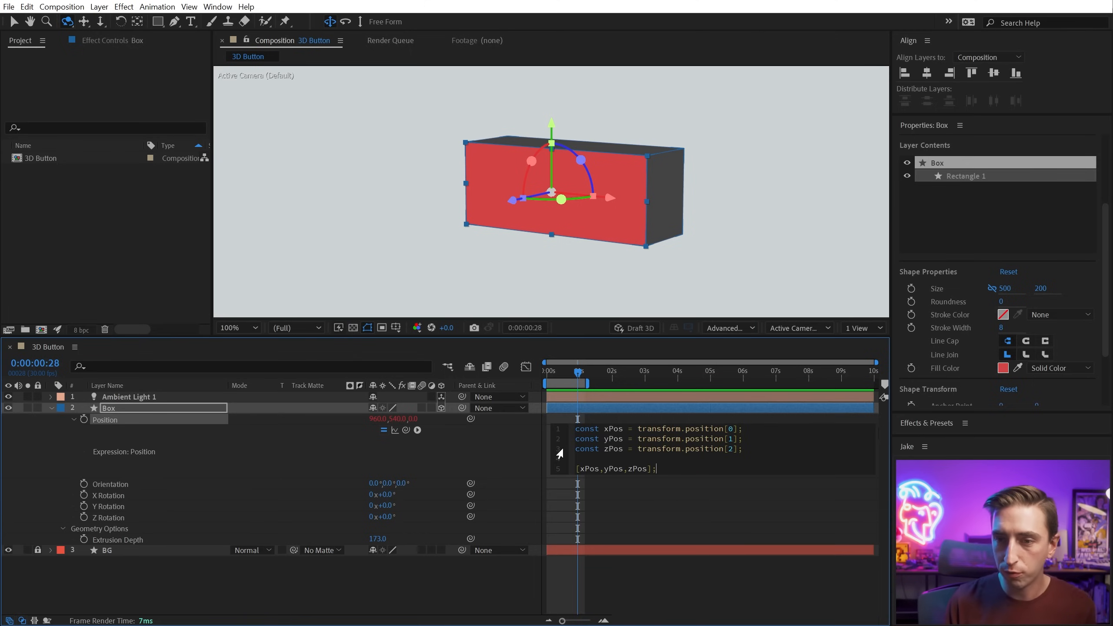
pyautogui.click(513, 454)
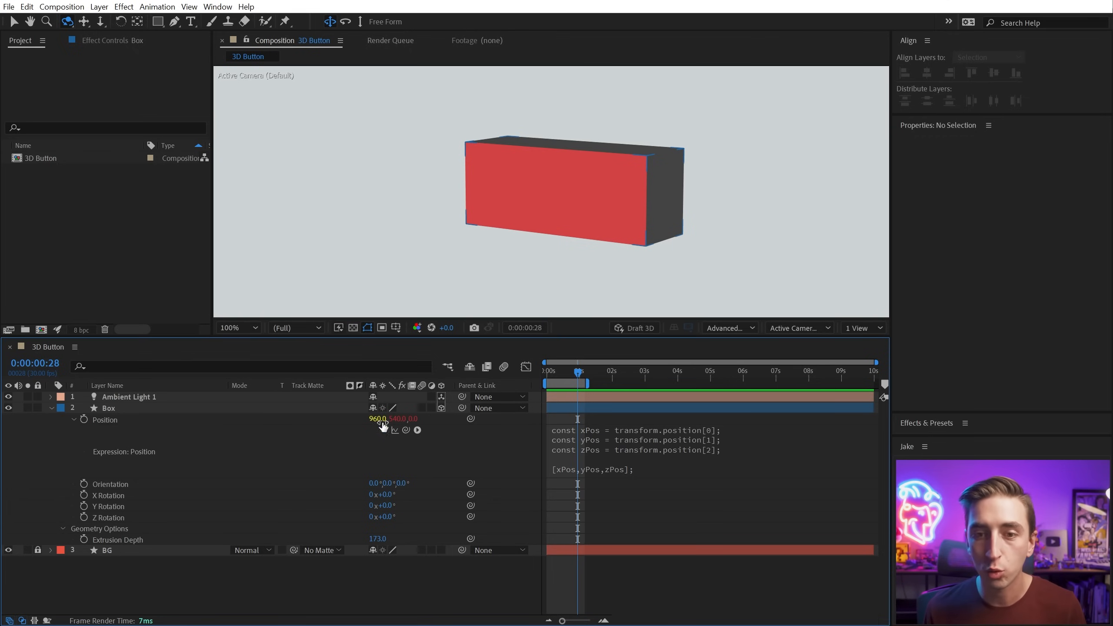
# Try changing the Box layer's X and Z position values, and undo the changes
pyautogui.moveTo(381, 419); pyautogui.dragTo(572, 391)
pyautogui.hotkey('ctrl', 'z')
pyautogui.hotkey('ctrl', 'z')
pyautogui.moveTo(413, 420); pyautogui.dragTo(635, 448)
pyautogui.hotkey('ctrl', 'z')
# Add the line const = extrusionDepth = geometryOption.extrusionDepth; below the zPos line, linked to the Box layer's Extrusion Depth
pyautogui.click(635, 449)
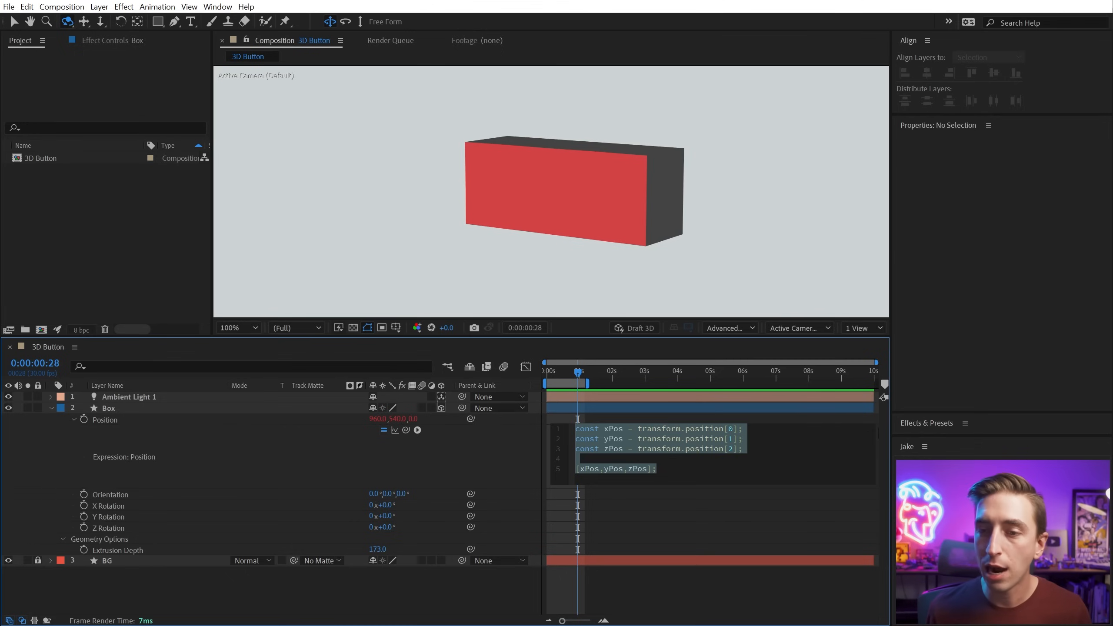
pyautogui.click(656, 468)
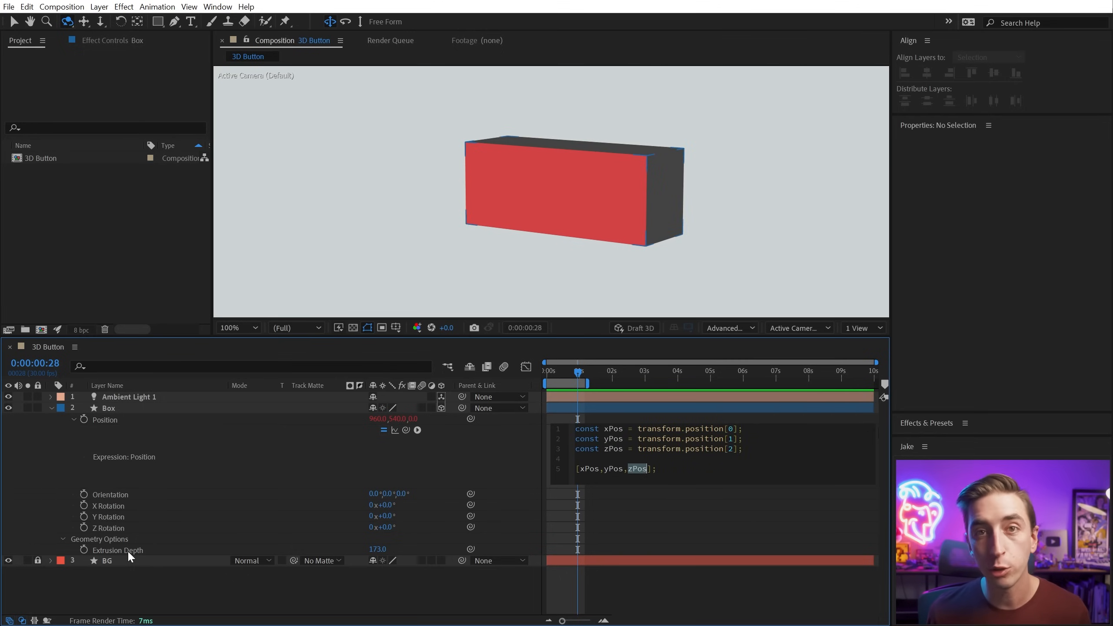
pyautogui.click(575, 459)
pyautogui.press('Return')
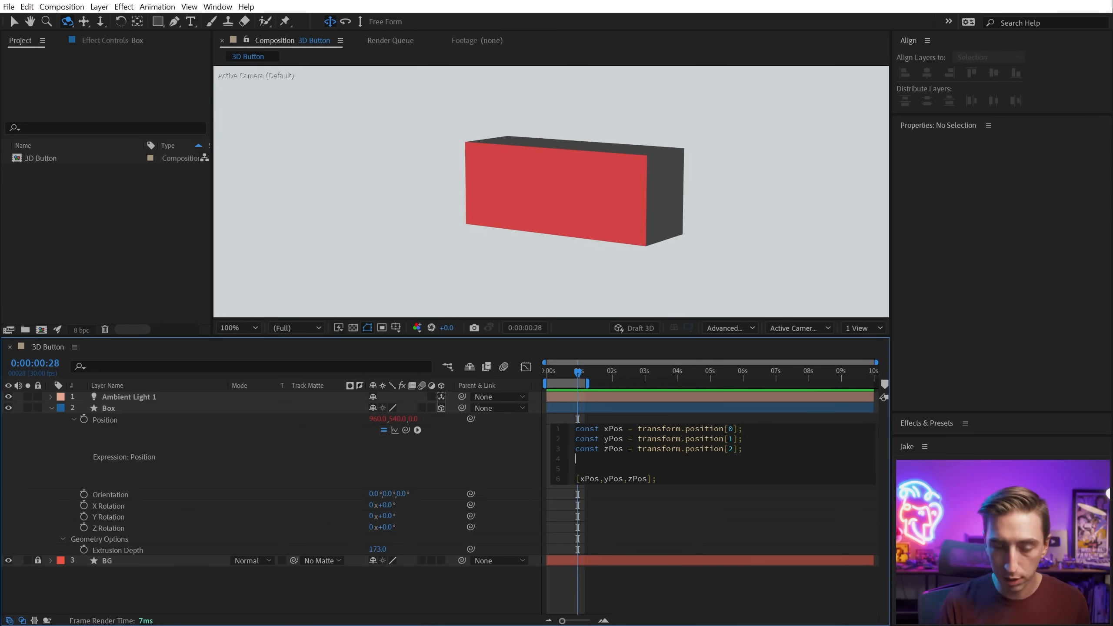
pyautogui.write('const = ')
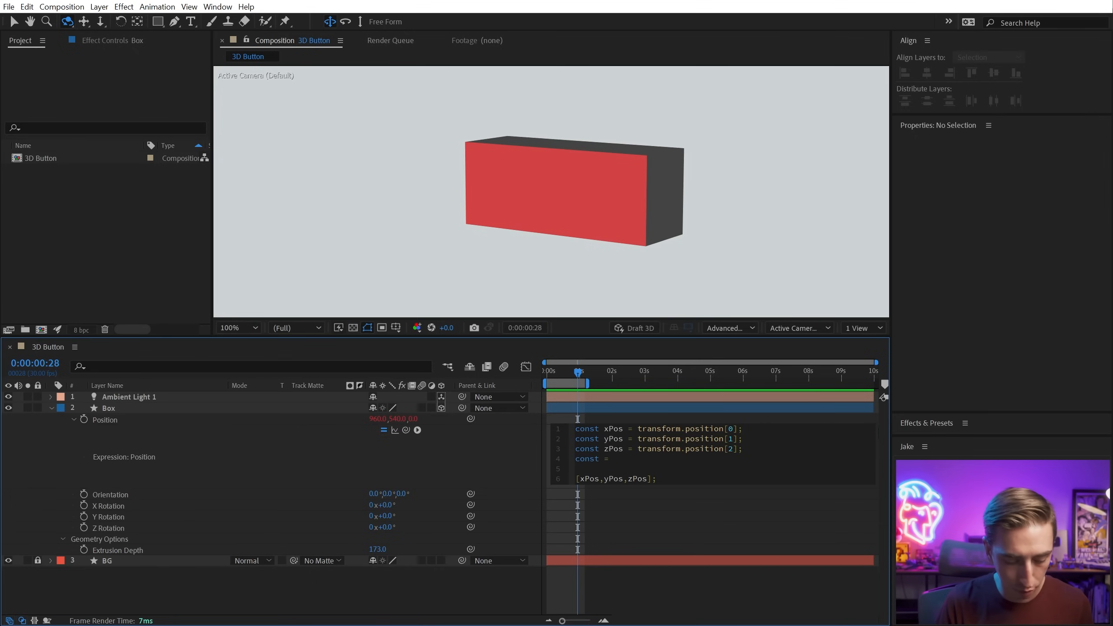
pyautogui.write('extrusionD')
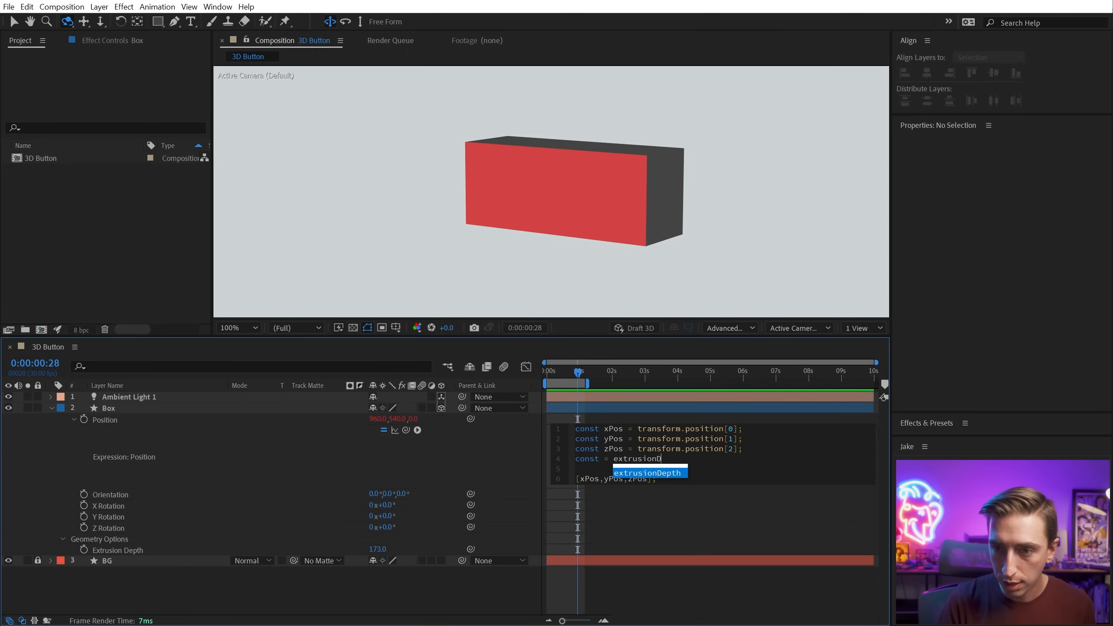
pyautogui.write('e')
pyautogui.press('Return')
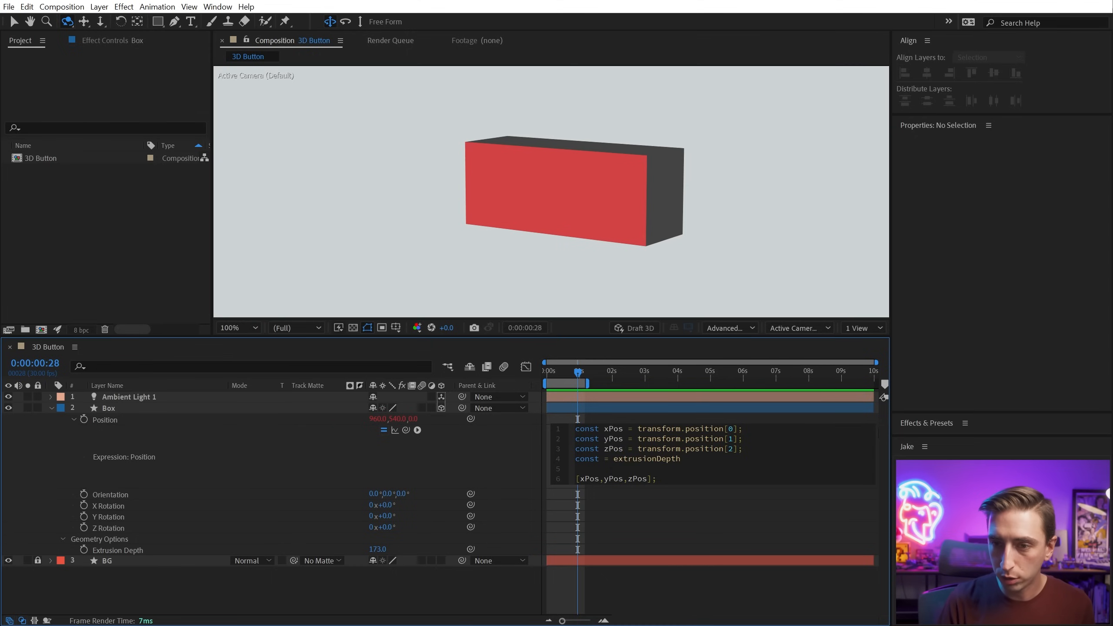
pyautogui.write('=')
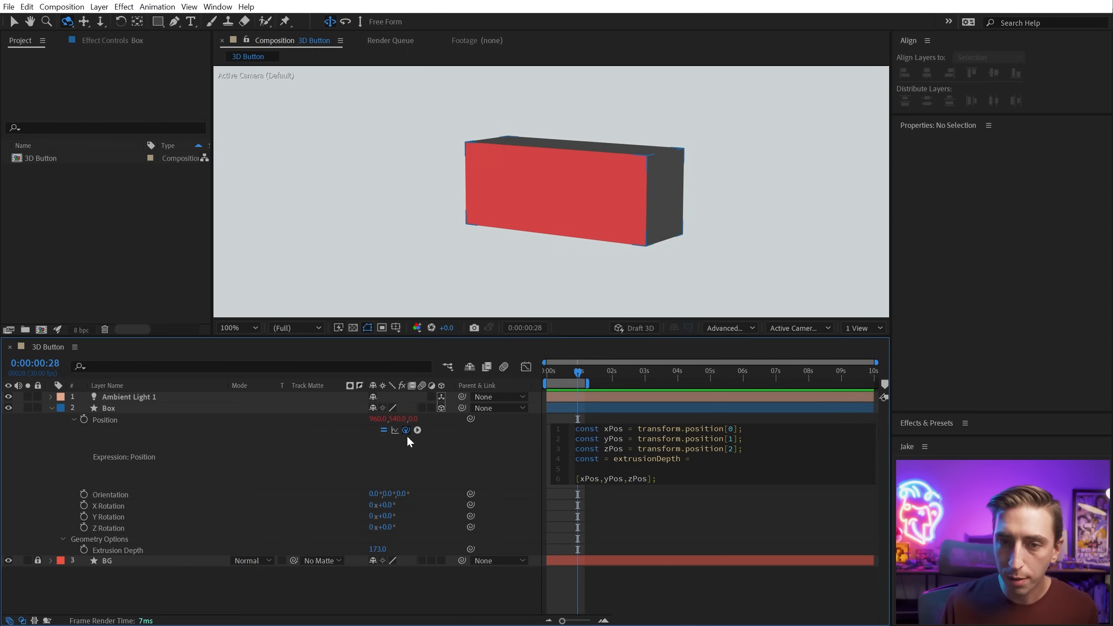
pyautogui.moveTo(405, 429); pyautogui.dragTo(137, 548)
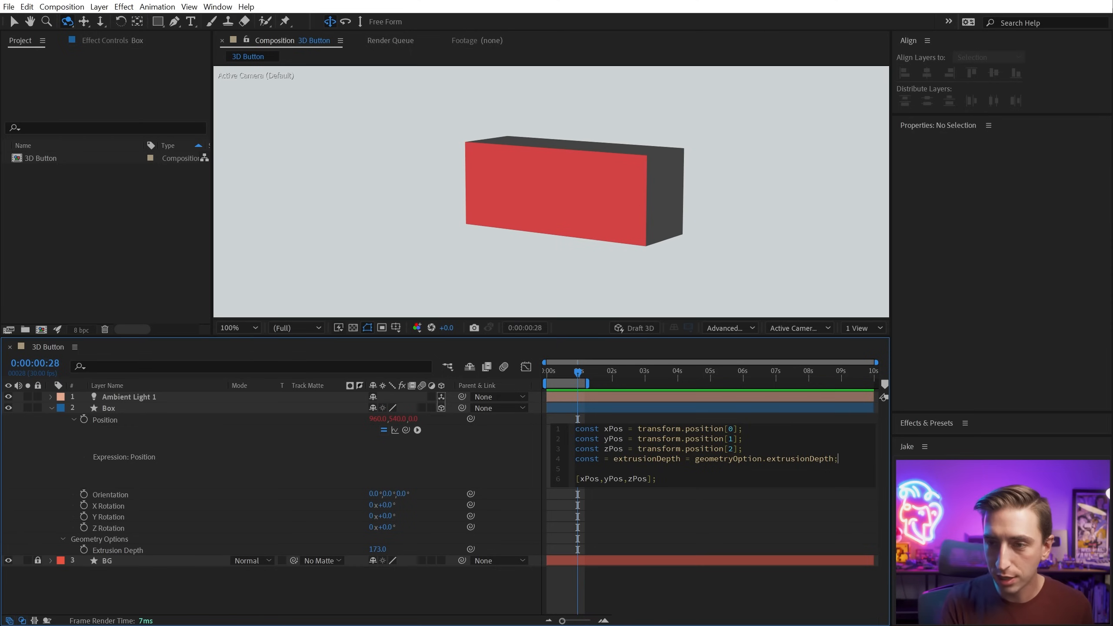
# Replace zPos in the output array with extrusionDepth and apply the Position expression
pyautogui.doubleClick(650, 460)
pyautogui.hotkey('ctrl', 'c')
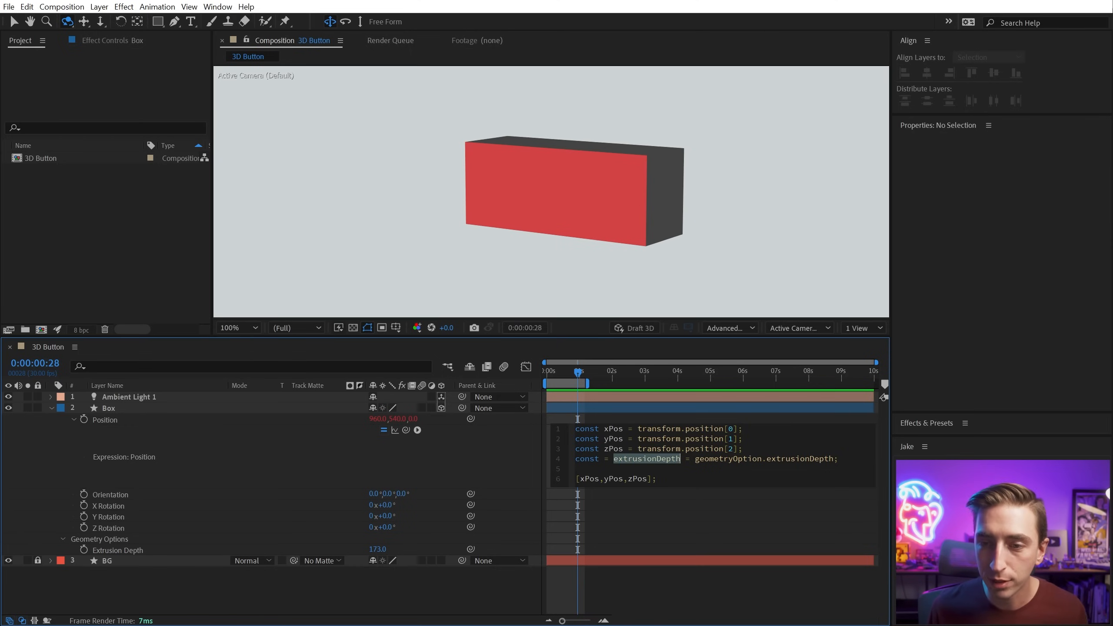
pyautogui.doubleClick(643, 480)
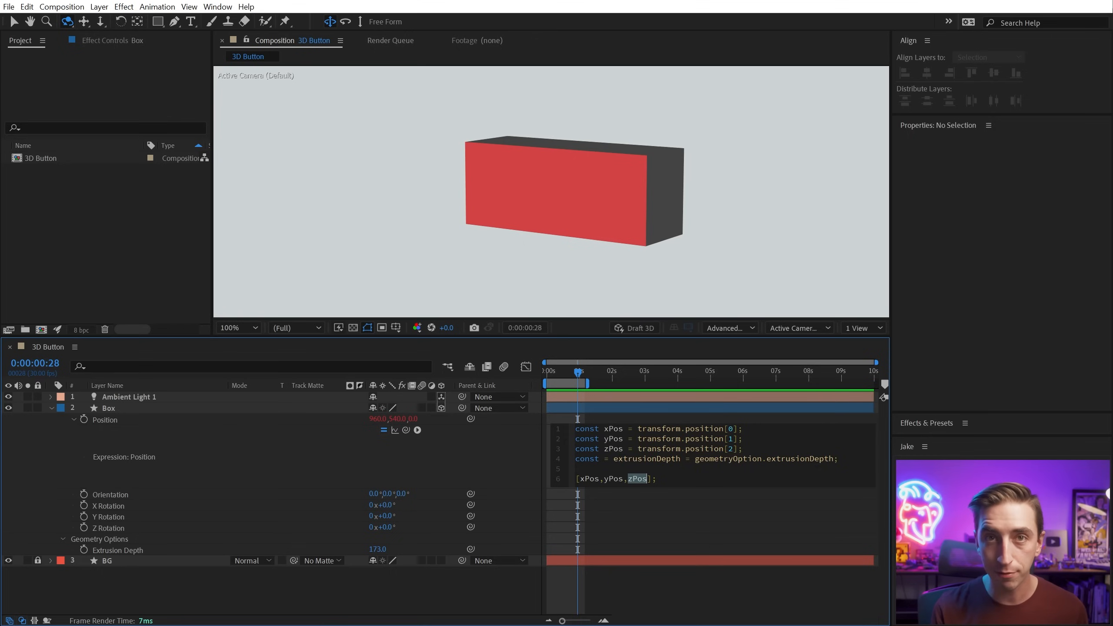
pyautogui.hotkey('ctrl', 'v')
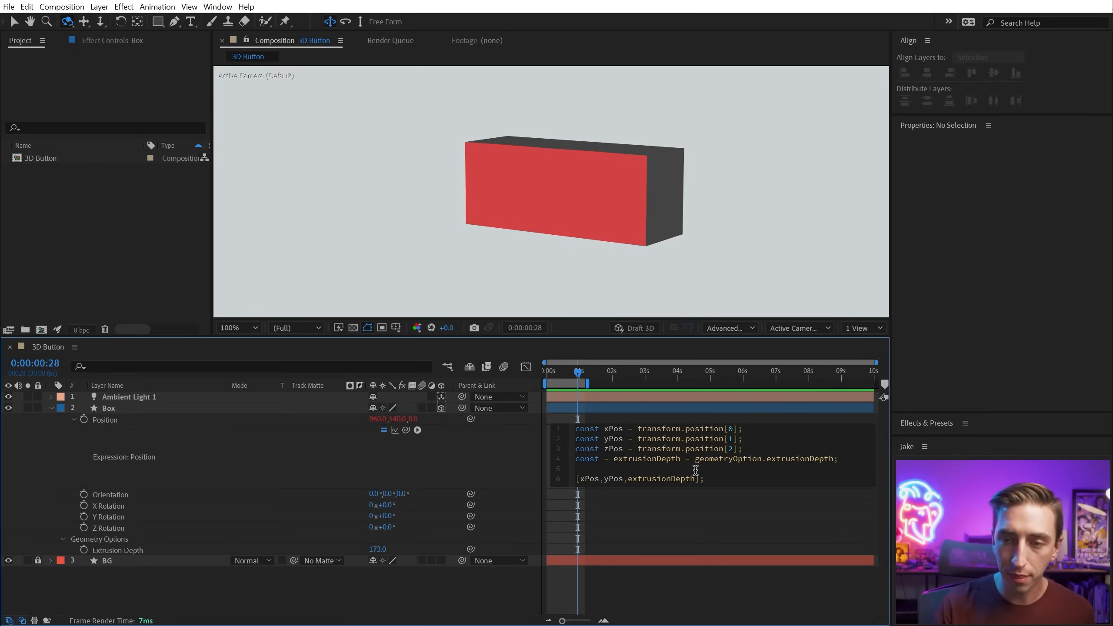
pyautogui.click(468, 442)
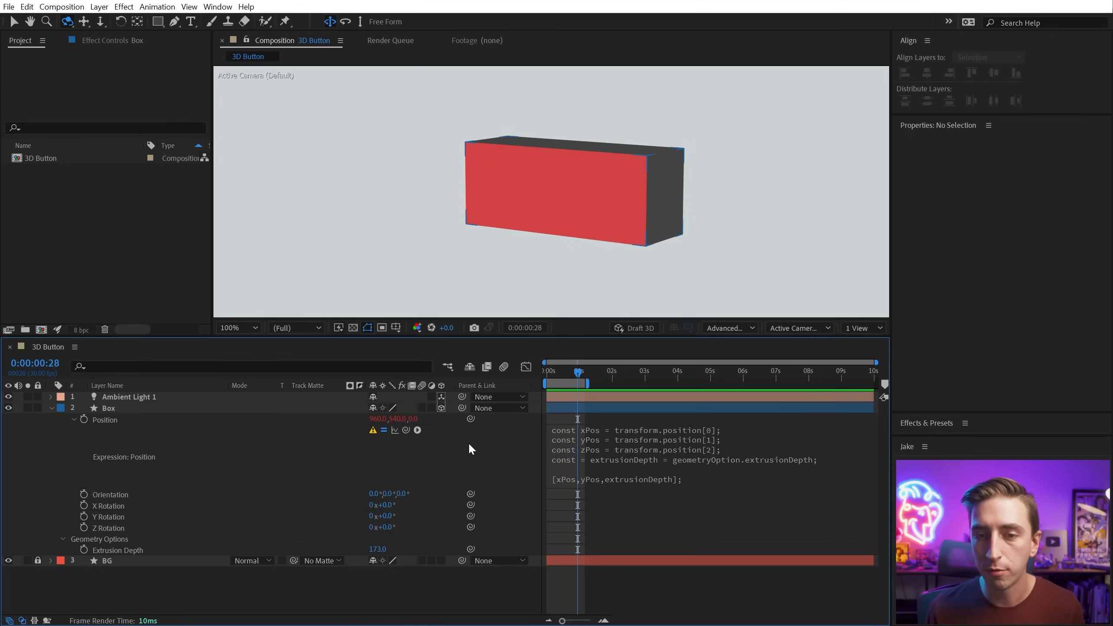
pyautogui.click(593, 449)
pyautogui.press('KP_Enter')
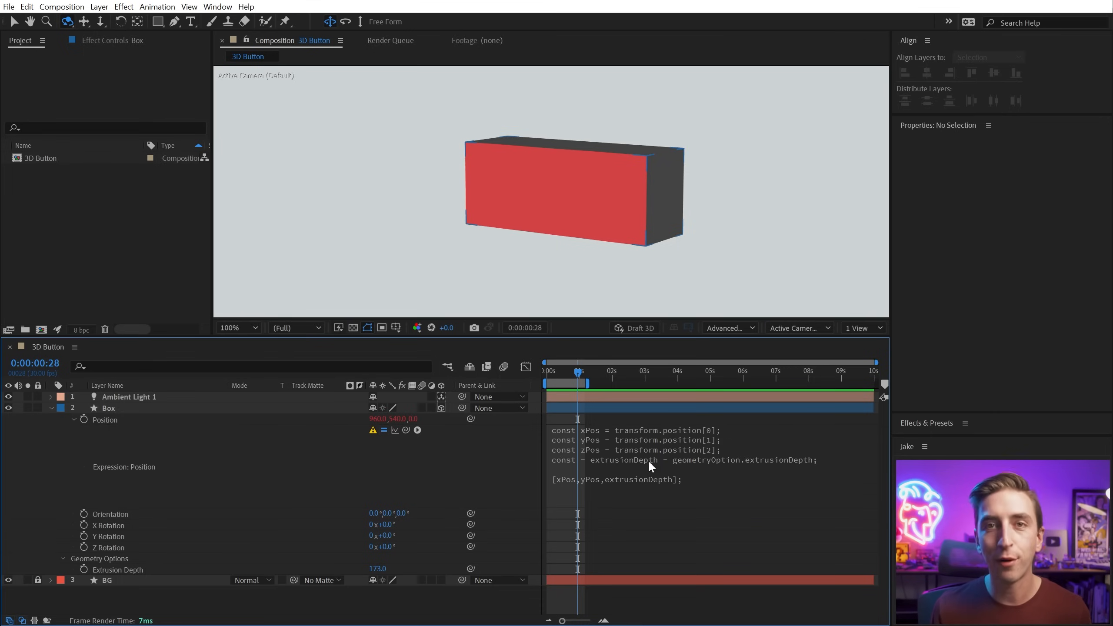
# Remove the stray equals sign after const in the Position expression's extrusionDepth line and apply the expression
pyautogui.click(676, 465)
pyautogui.click(604, 459)
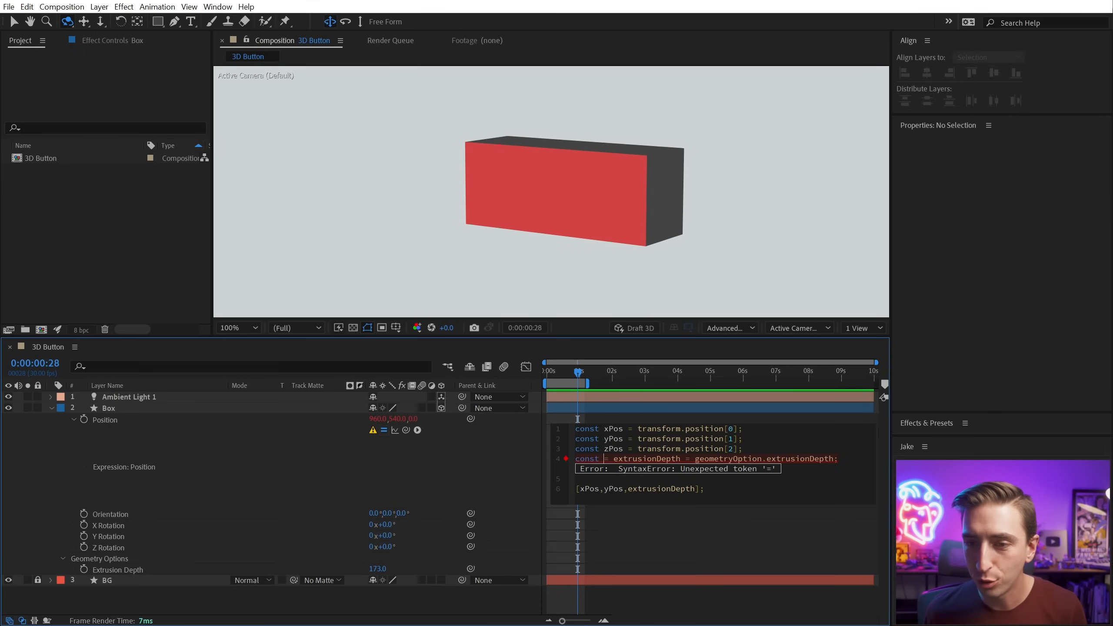
pyautogui.press('BackSpace')
pyautogui.press('BackSpace')
pyautogui.click(492, 466)
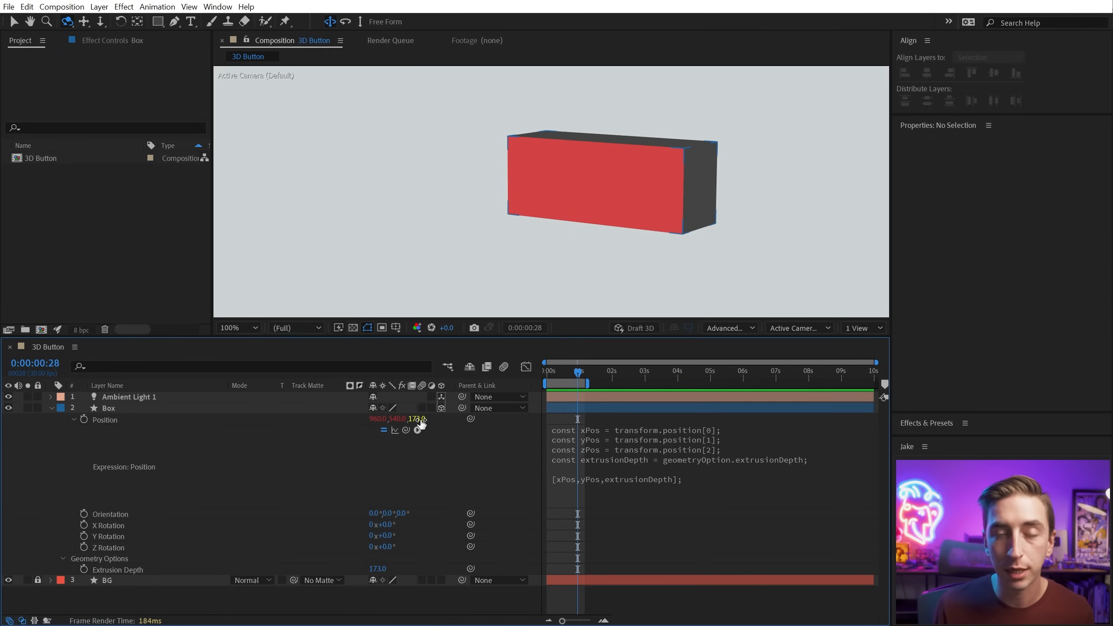
# Try changing the Box layer's Y position, X position and Extrusion Depth, and undo each change
pyautogui.moveTo(399, 420); pyautogui.dragTo(510, 420)
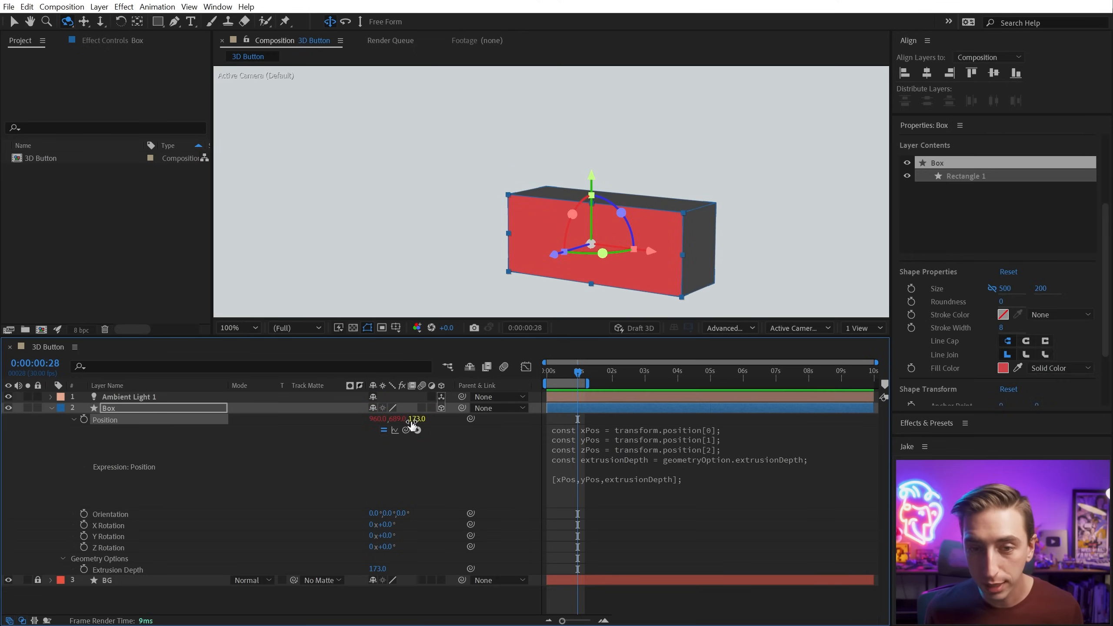
pyautogui.hotkey('ctrl', 'z')
pyautogui.moveTo(378, 419); pyautogui.dragTo(499, 418)
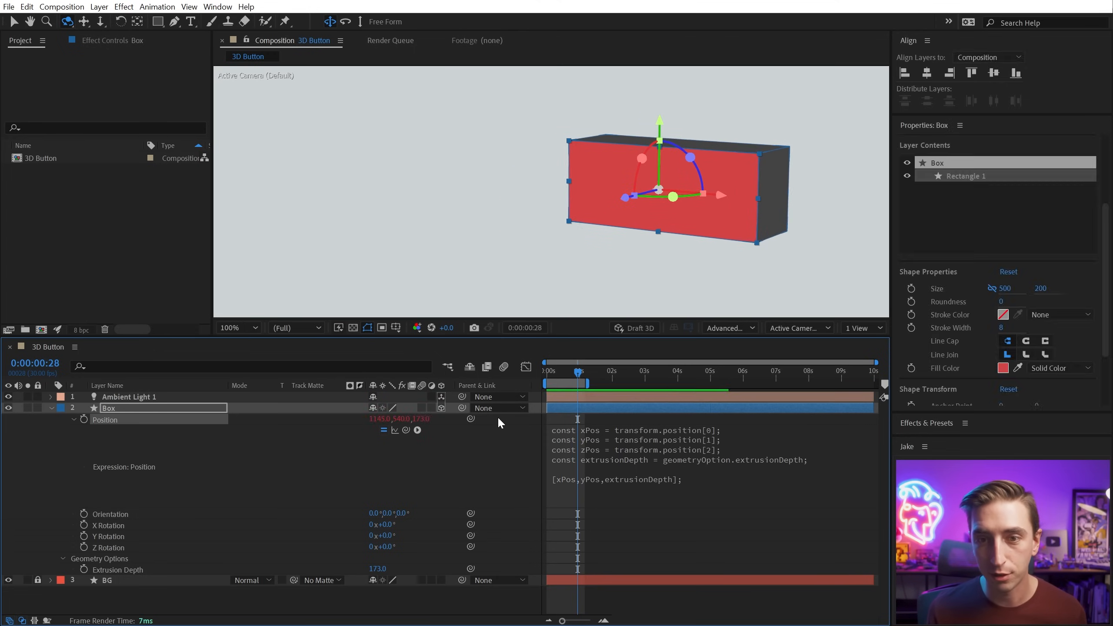
pyautogui.hotkey('ctrl', 'z')
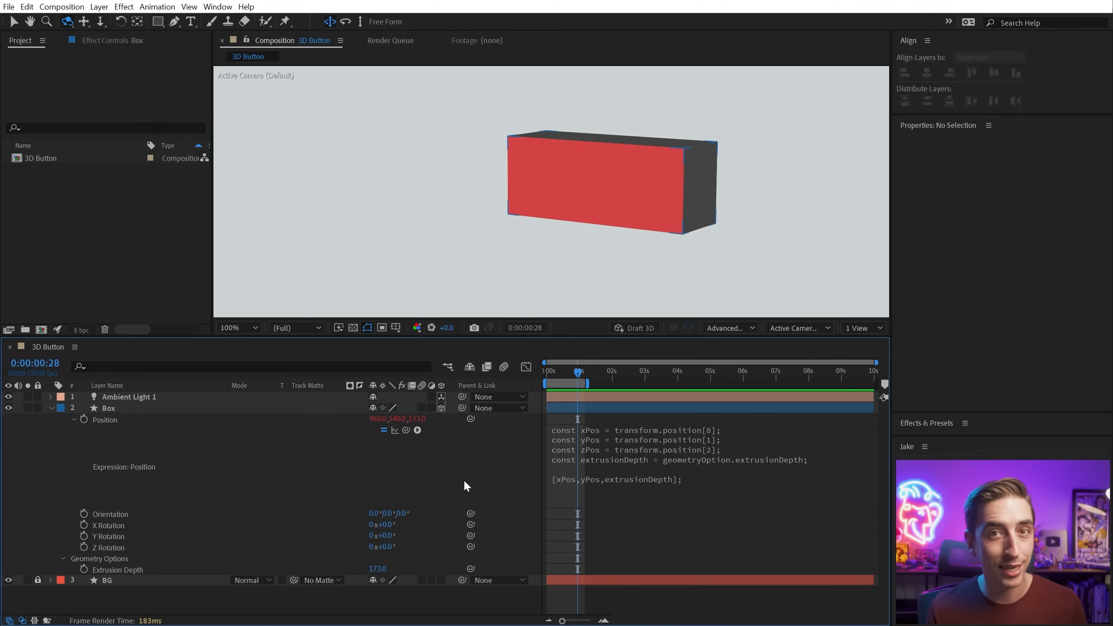
pyautogui.moveTo(379, 568); pyautogui.dragTo(344, 463)
pyautogui.hotkey('ctrl', 'z')
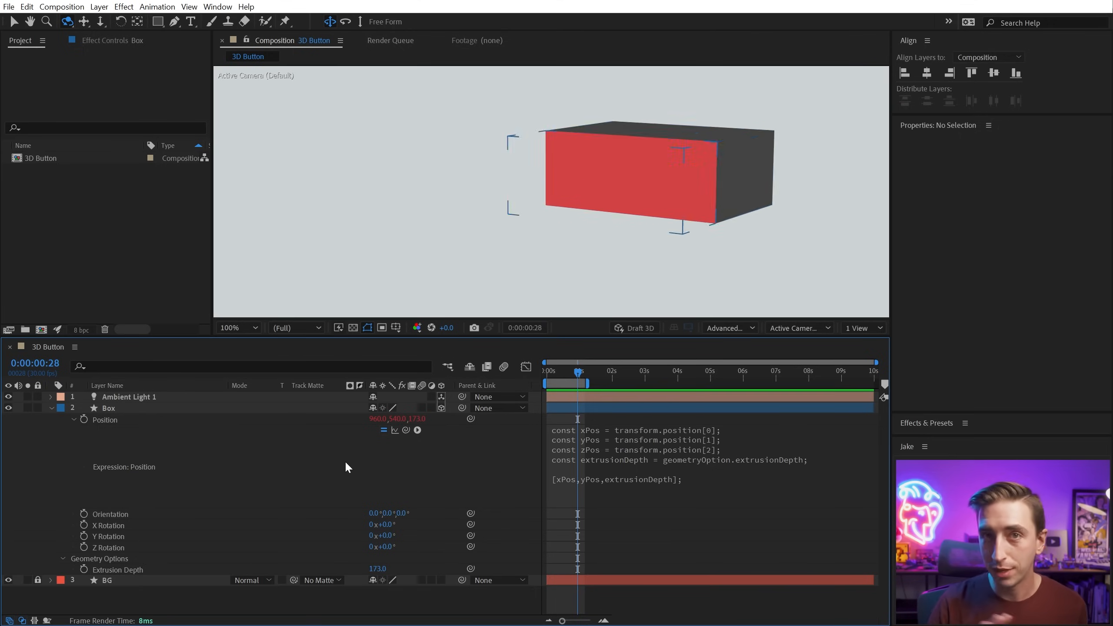
# Make extrusionDepth negative in the expression's output array, apply it, and set the Box layer's Extrusion Depth to 186
pyautogui.click(639, 476)
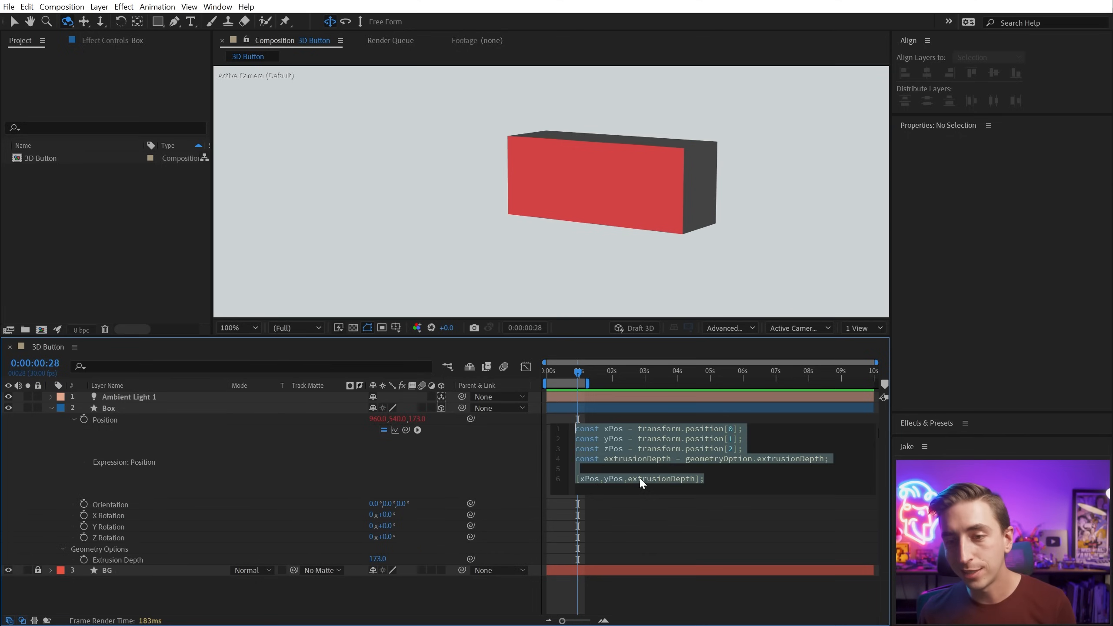
pyautogui.click(625, 478)
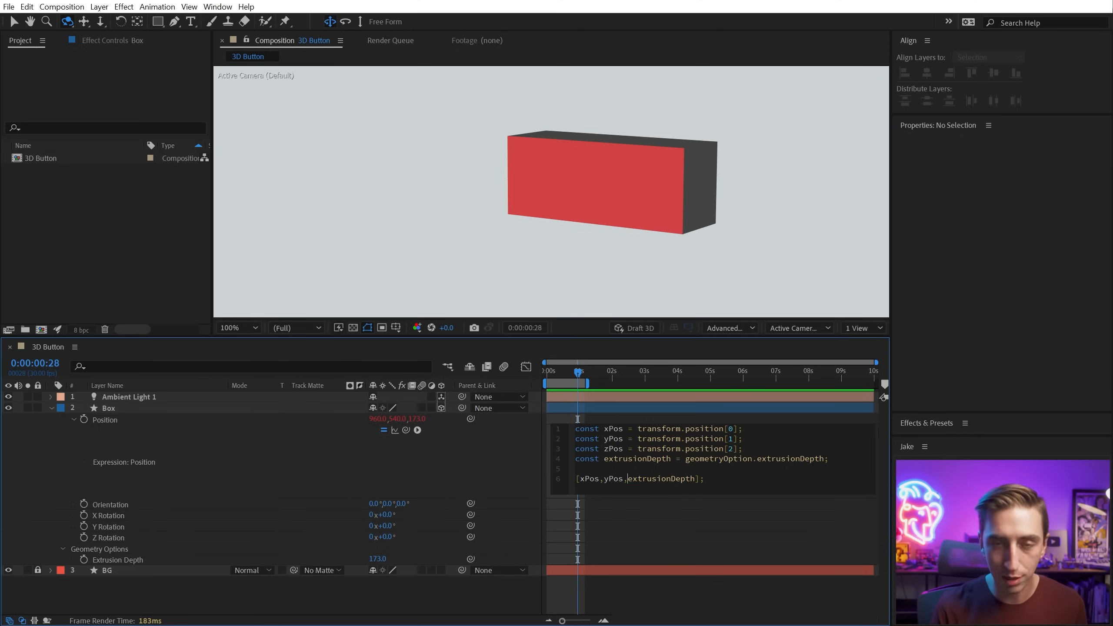
pyautogui.write('-')
pyautogui.click(468, 476)
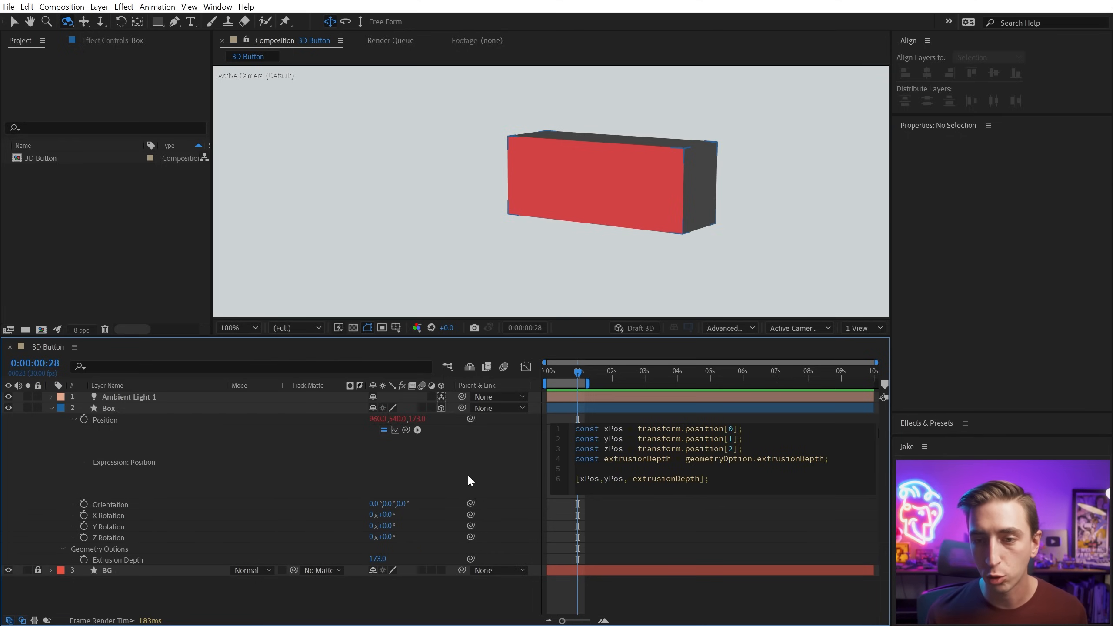
pyautogui.click(451, 466)
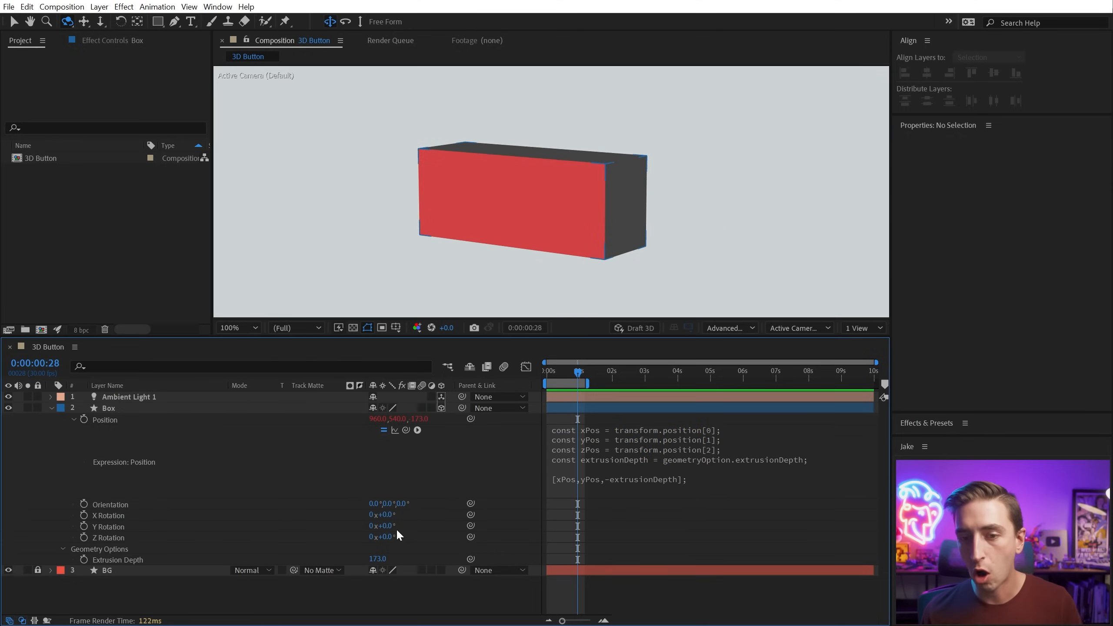
pyautogui.moveTo(378, 559); pyautogui.dragTo(186, 457)
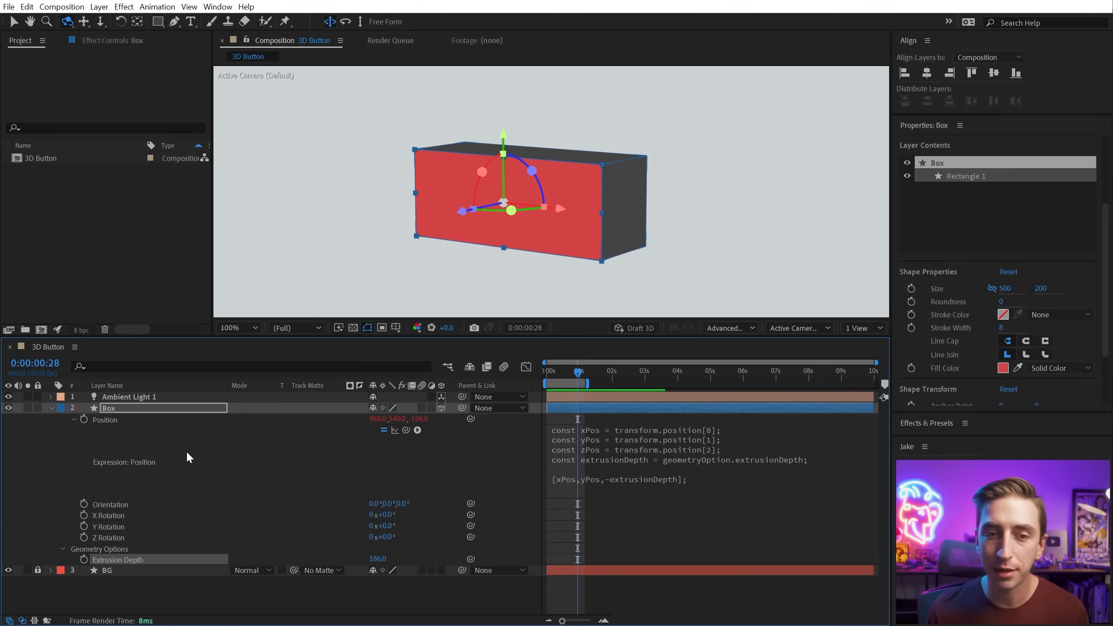
pyautogui.click(186, 457)
# Add a text layer reading Button, make it 3D, and parent it to the Box layer so that it sits on the front face
pyautogui.hotkey('ctrl', 't')
pyautogui.click(321, 175)
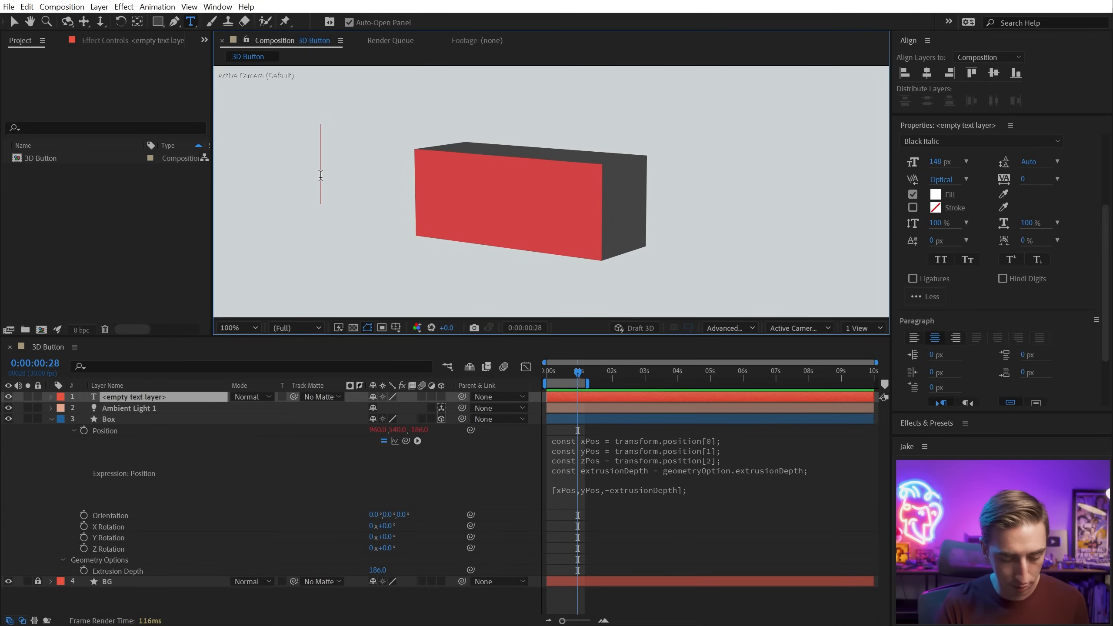
pyautogui.write('Button')
pyautogui.click(13, 23)
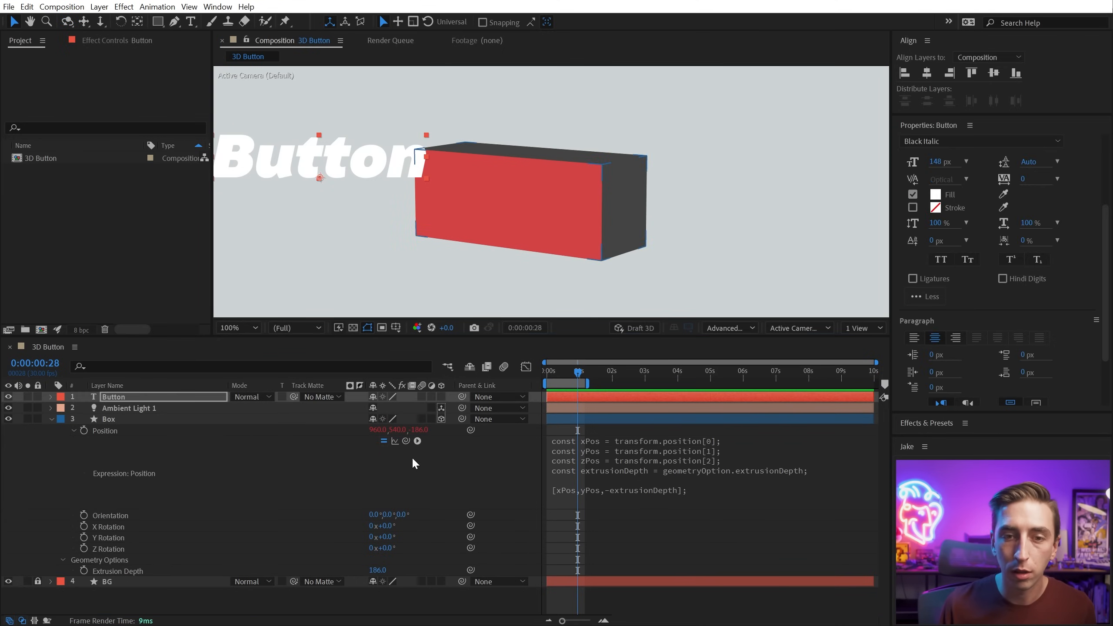
pyautogui.click(441, 397)
pyautogui.moveTo(462, 397); pyautogui.dragTo(118, 423)
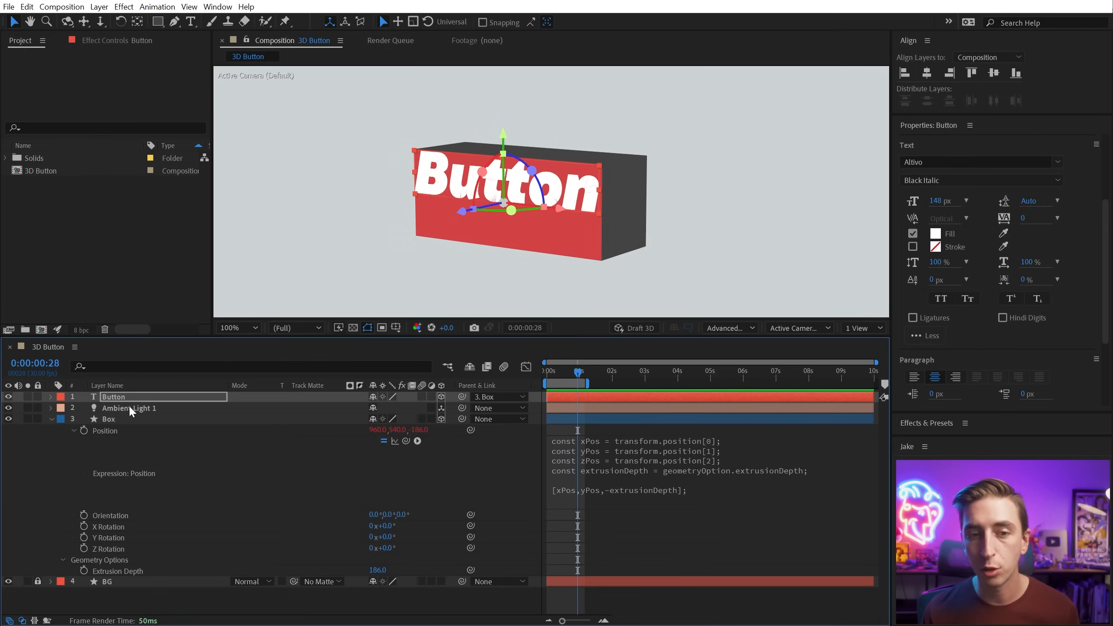
pyautogui.click(134, 401)
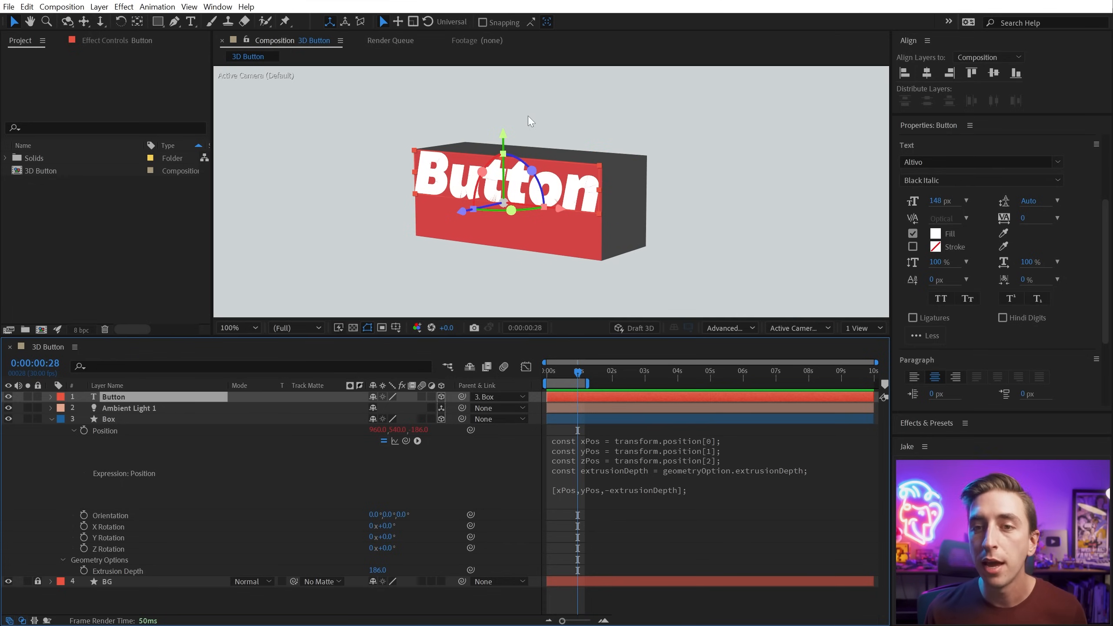
# Move the Button text to Y 57 and Z -1, and set its font size to 119 px
pyautogui.moveTo(503, 144); pyautogui.dragTo(505, 165)
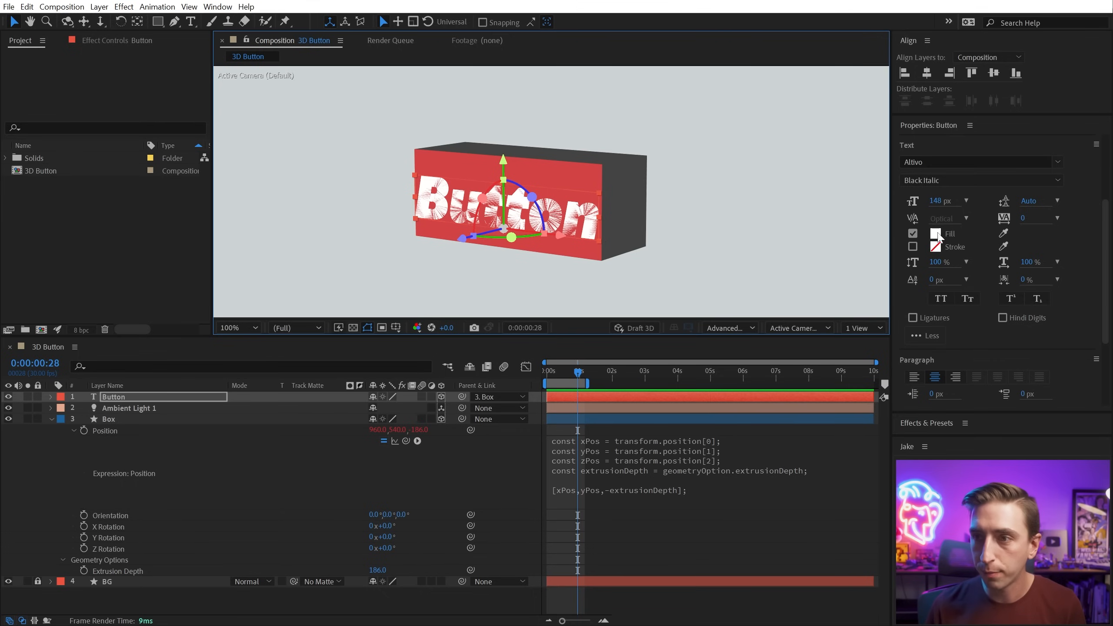
pyautogui.scroll(3, 1007, 263)
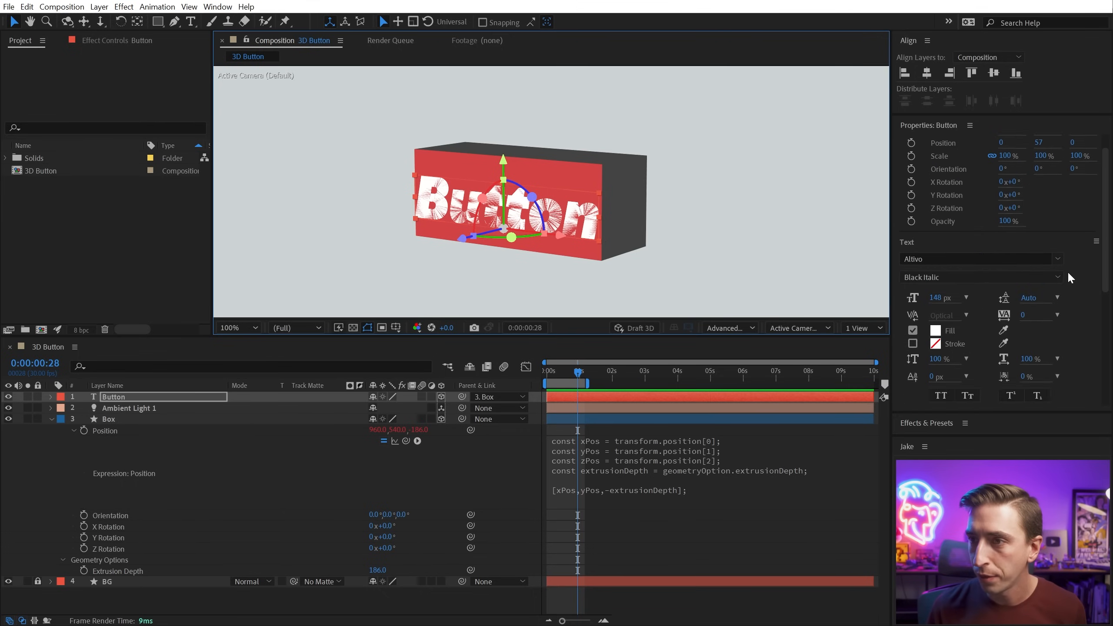
pyautogui.scroll(1, 1069, 276)
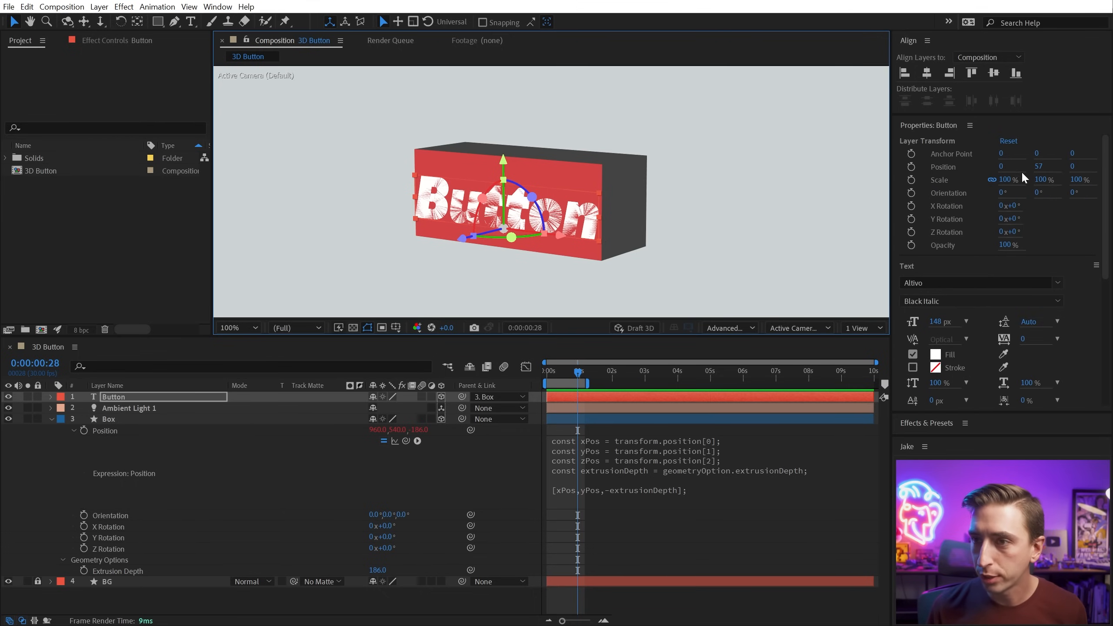
pyautogui.click(1078, 166)
pyautogui.write('-')
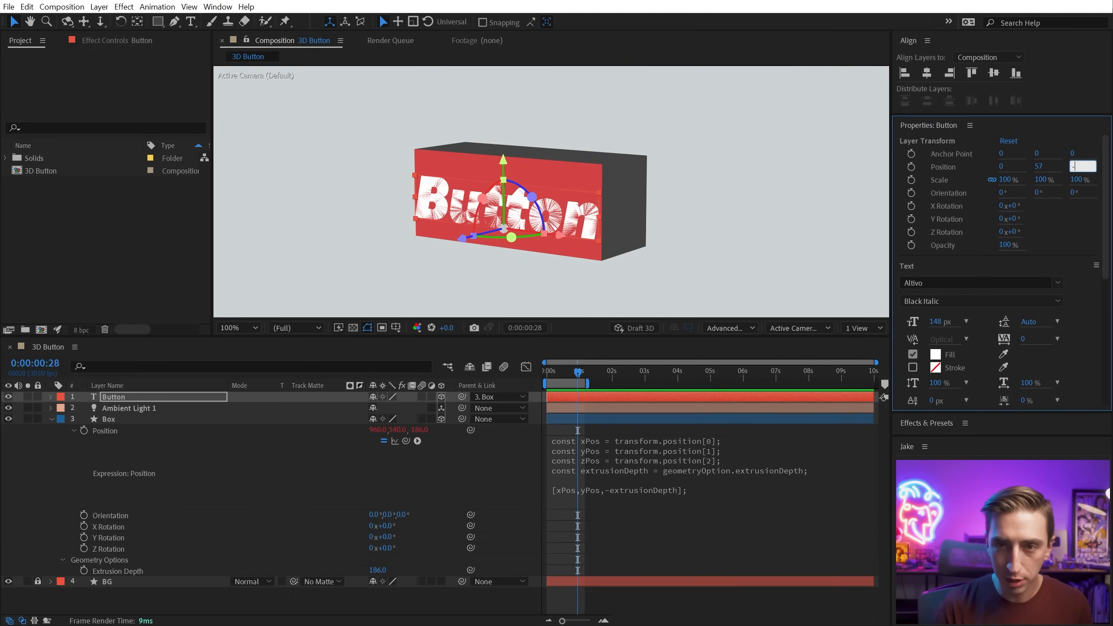
pyautogui.write('1')
pyautogui.press('Return')
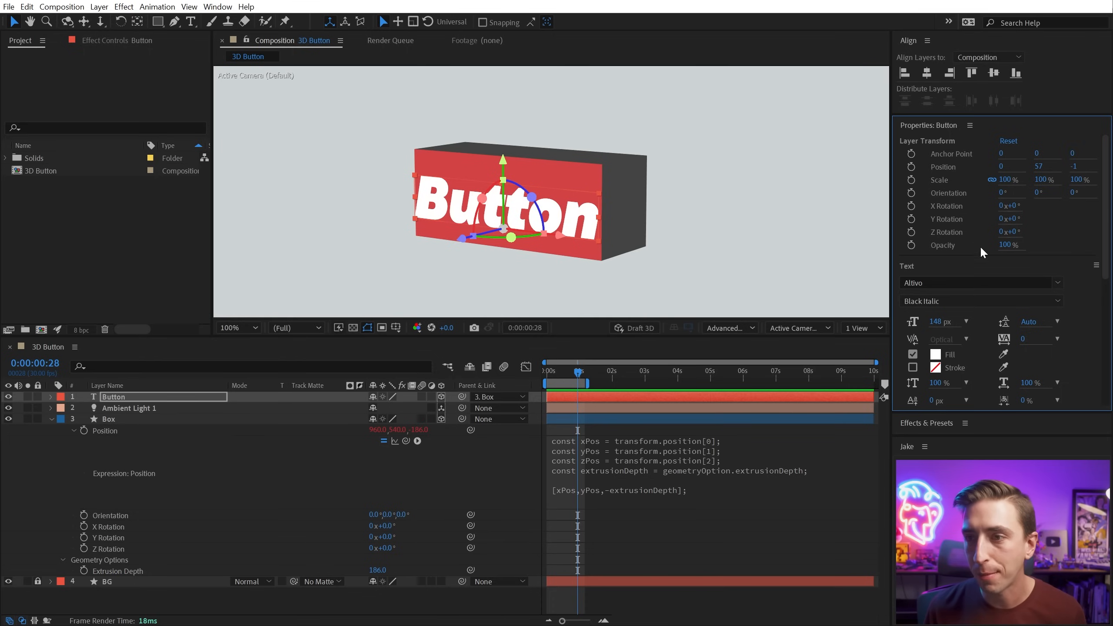
pyautogui.moveTo(941, 322); pyautogui.dragTo(912, 321)
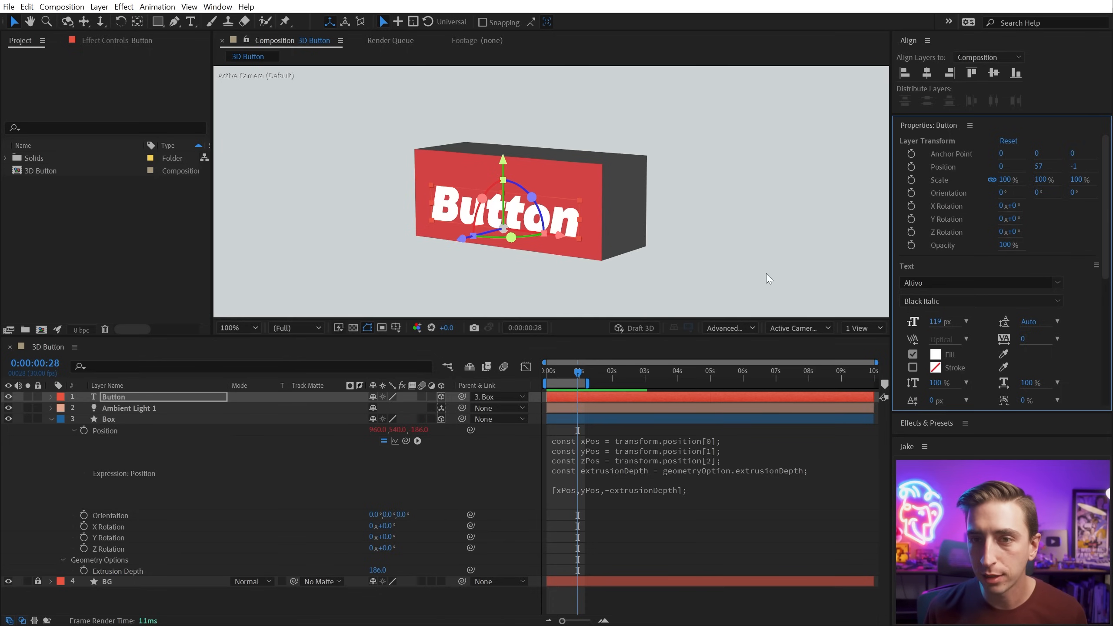
# Try moving the button upward in the composition and undo the move
pyautogui.moveTo(506, 163); pyautogui.dragTo(524, 123)
pyautogui.click(578, 185)
pyautogui.hotkey('ctrl', 'z')
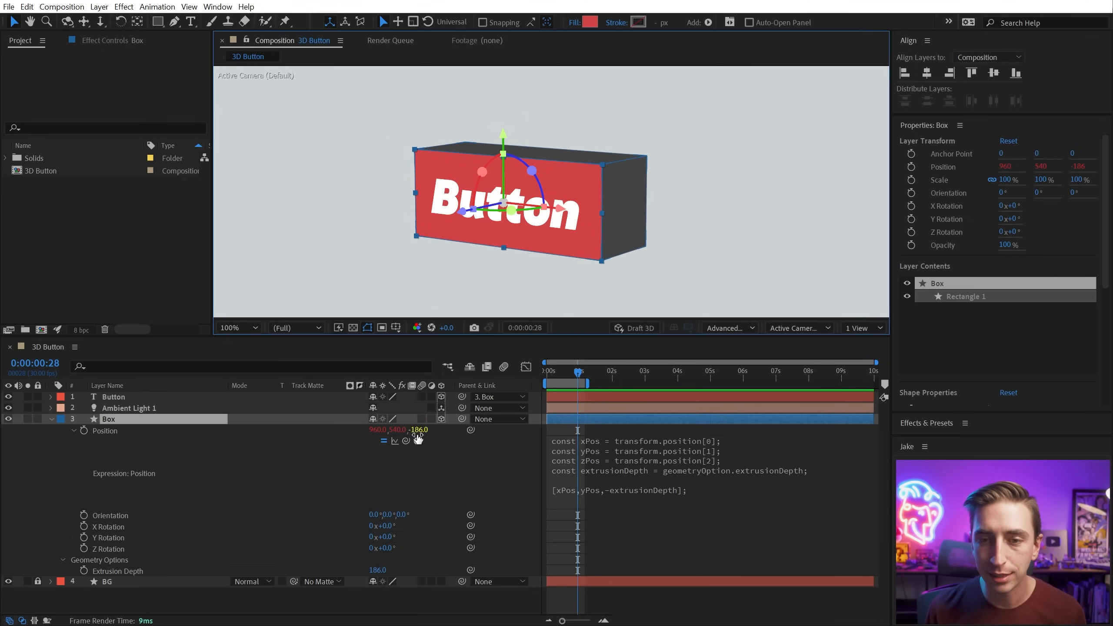
# Try different Extrusion Depth values on the Box layer with its Position expression enabled and disabled, and undo the changes made while disabled
pyautogui.moveTo(372, 570); pyautogui.dragTo(289, 574)
pyautogui.moveTo(342, 584); pyautogui.dragTo(421, 572)
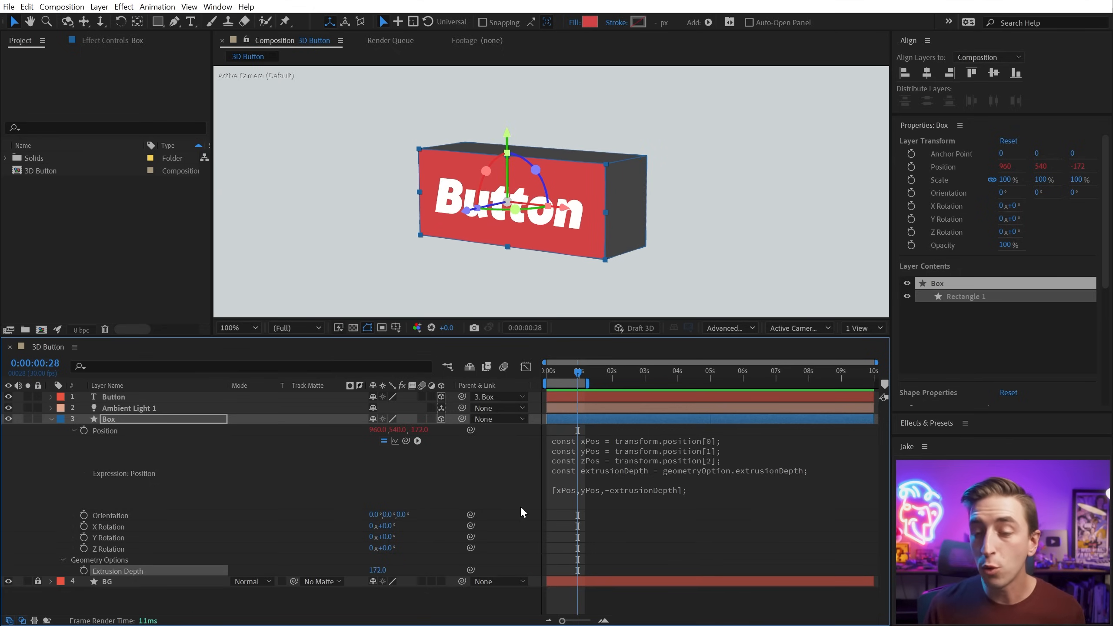
pyautogui.click(384, 441)
pyautogui.moveTo(382, 570); pyautogui.dragTo(505, 495)
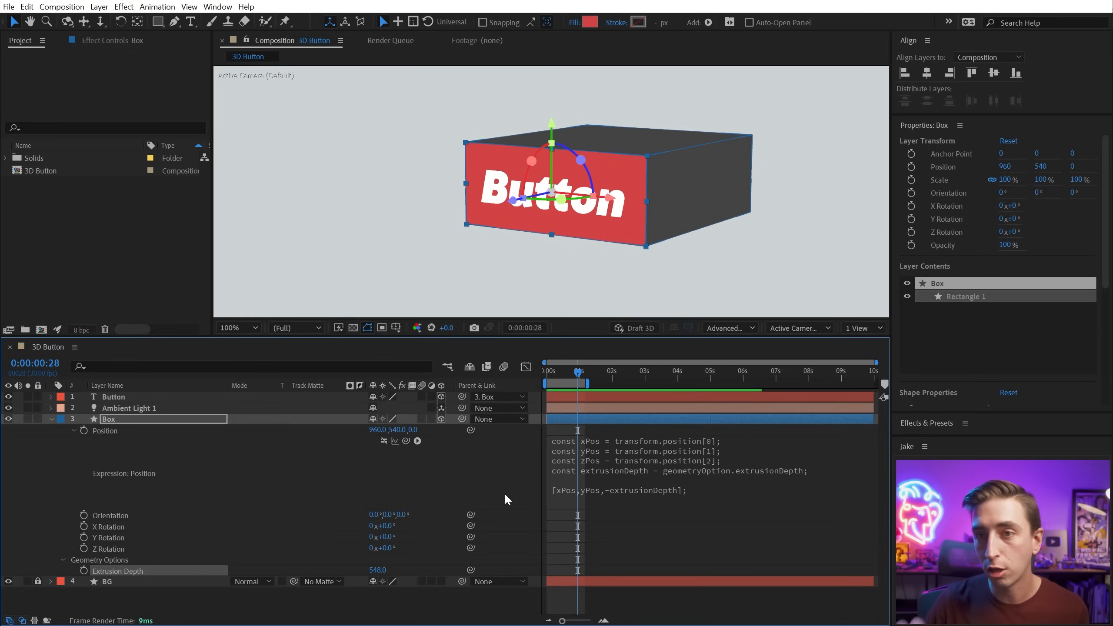
pyautogui.hotkey('ctrl', 'z')
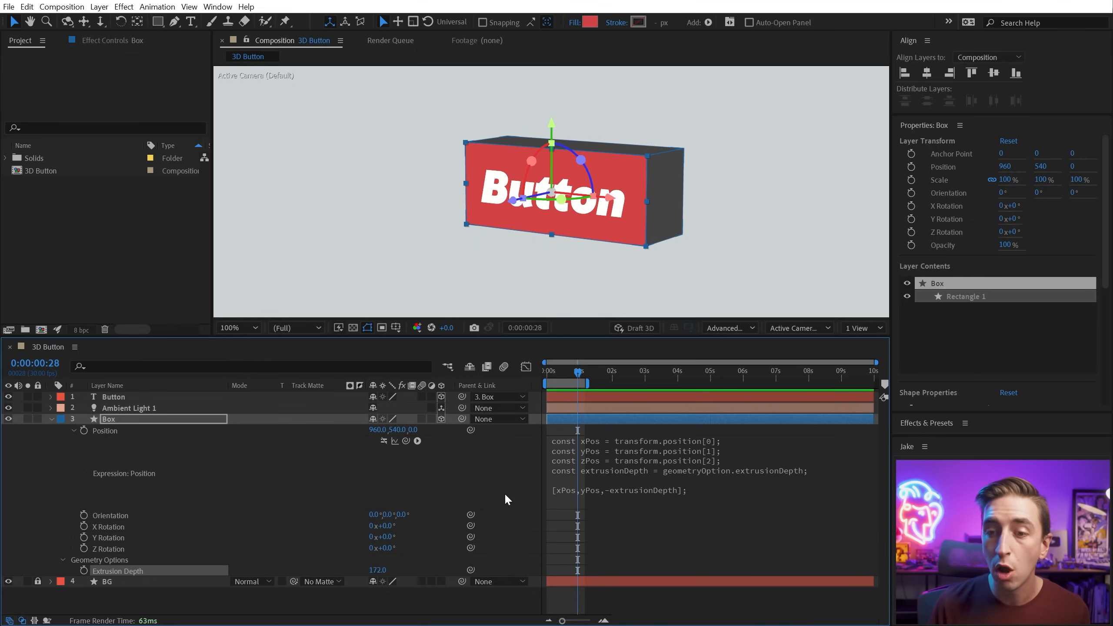
pyautogui.hotkey('ctrl', 'z')
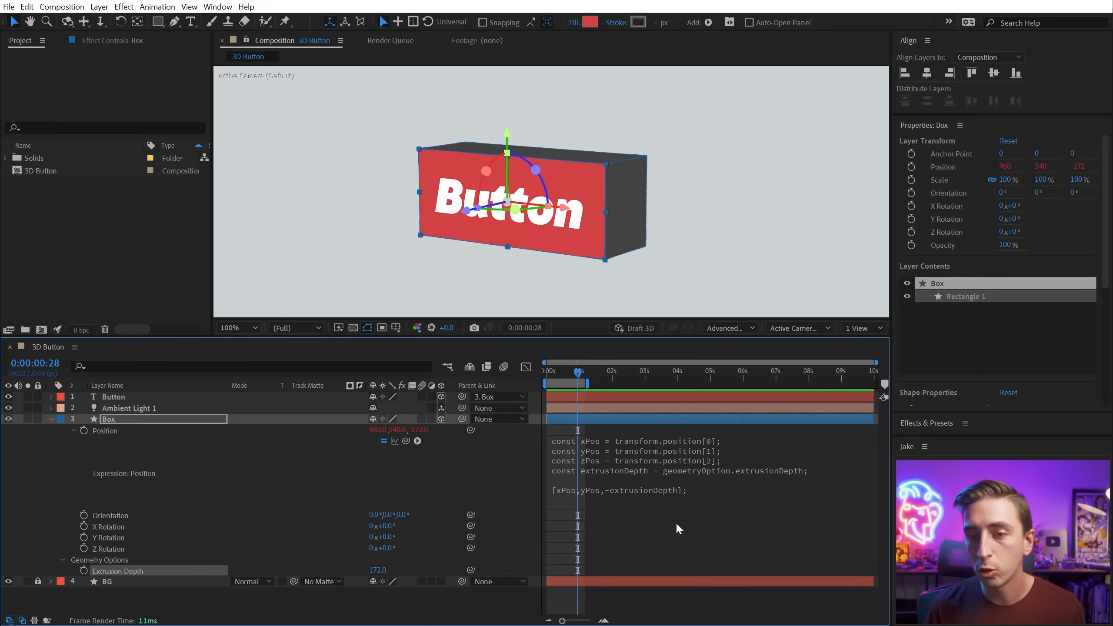
# Change the output array's Z value to -extrusionDepth*.5, apply the expression, and increase the Box layer's Extrusion Depth
pyautogui.click(643, 490)
pyautogui.click(699, 490)
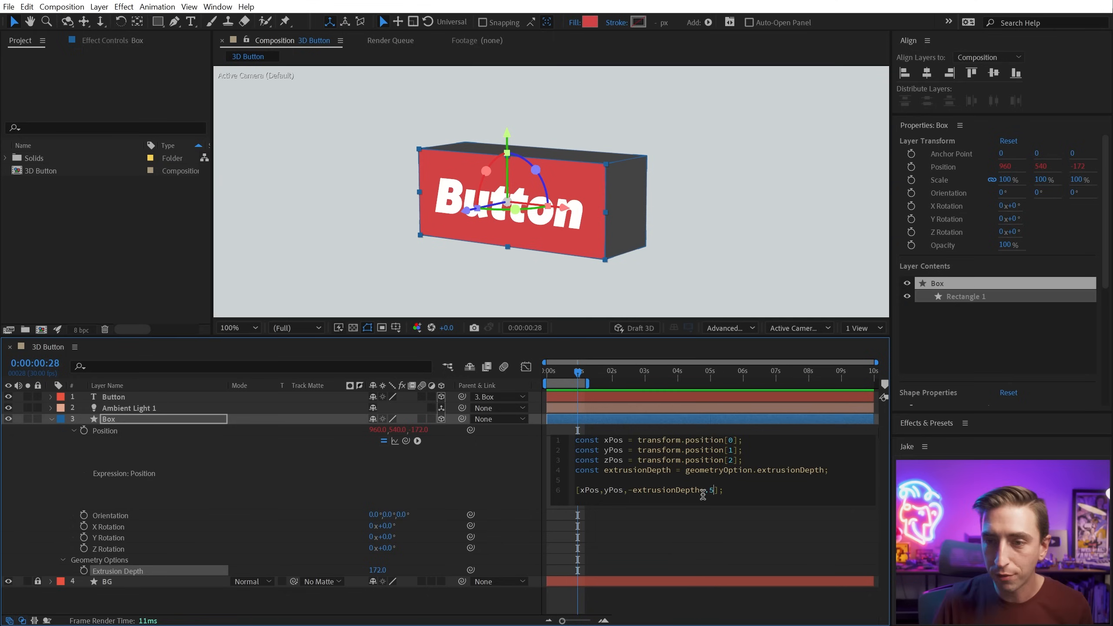
pyautogui.click(457, 483)
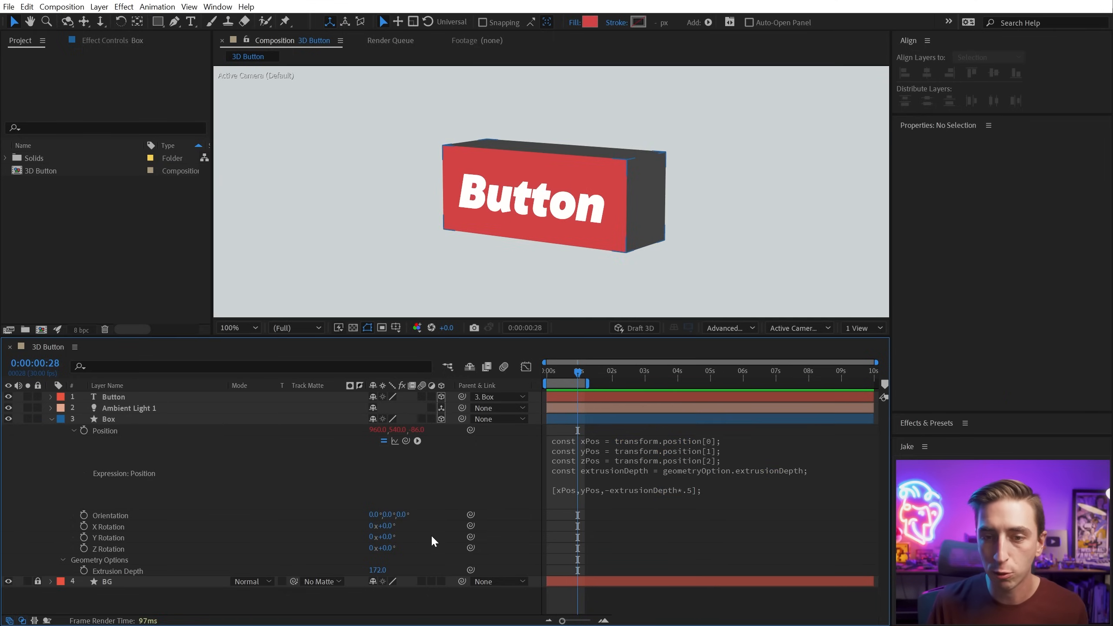
pyautogui.moveTo(376, 570); pyautogui.dragTo(455, 525)
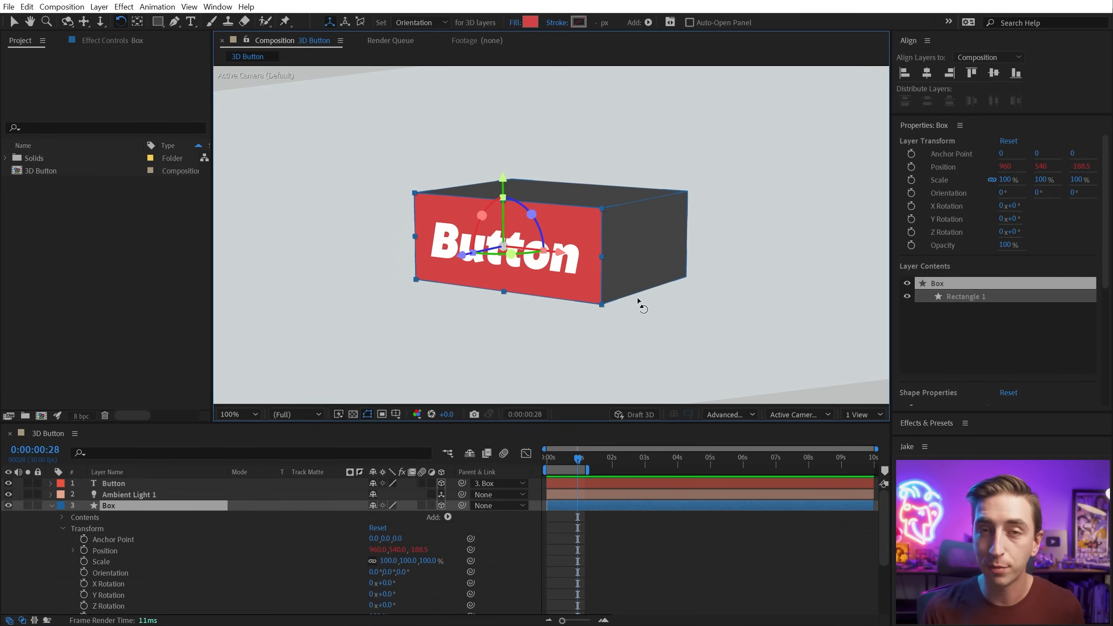
# Collapse the Box layer's properties and add a two-node camera with the 35mm preset
pyautogui.click(50, 505)
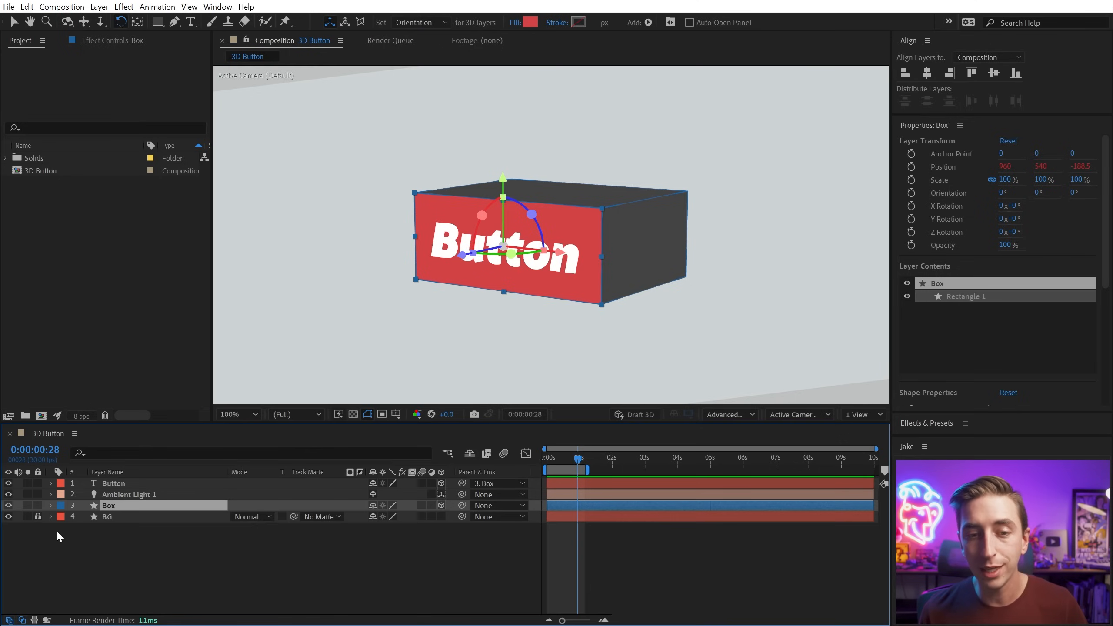
pyautogui.click(56, 530)
pyautogui.click(99, 6)
pyautogui.moveTo(184, 20)
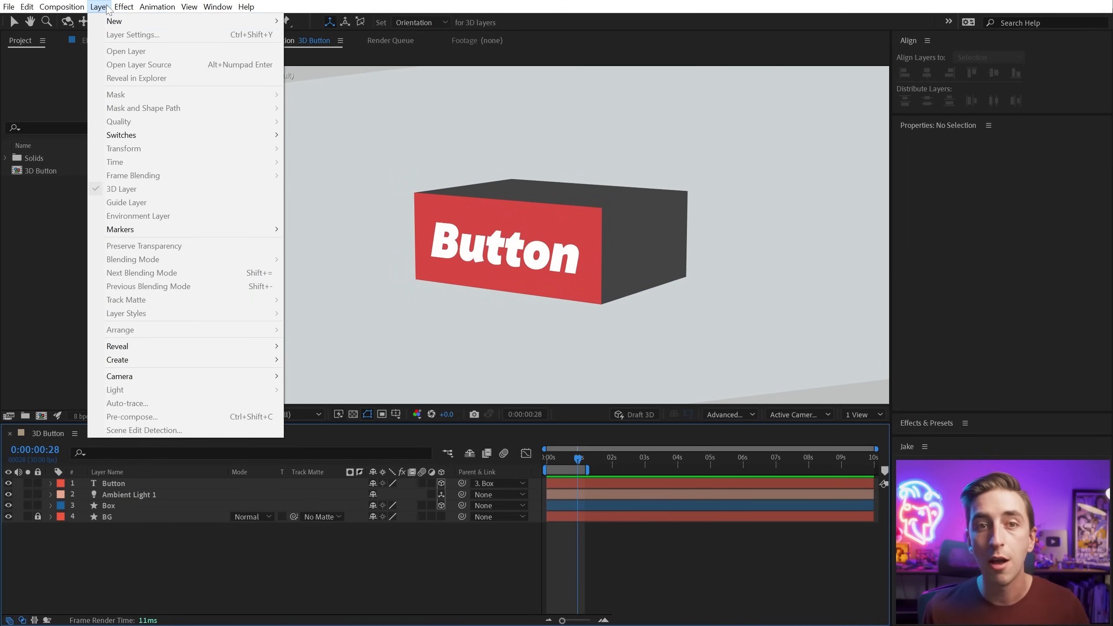
pyautogui.moveTo(110, 21)
pyautogui.click(311, 61)
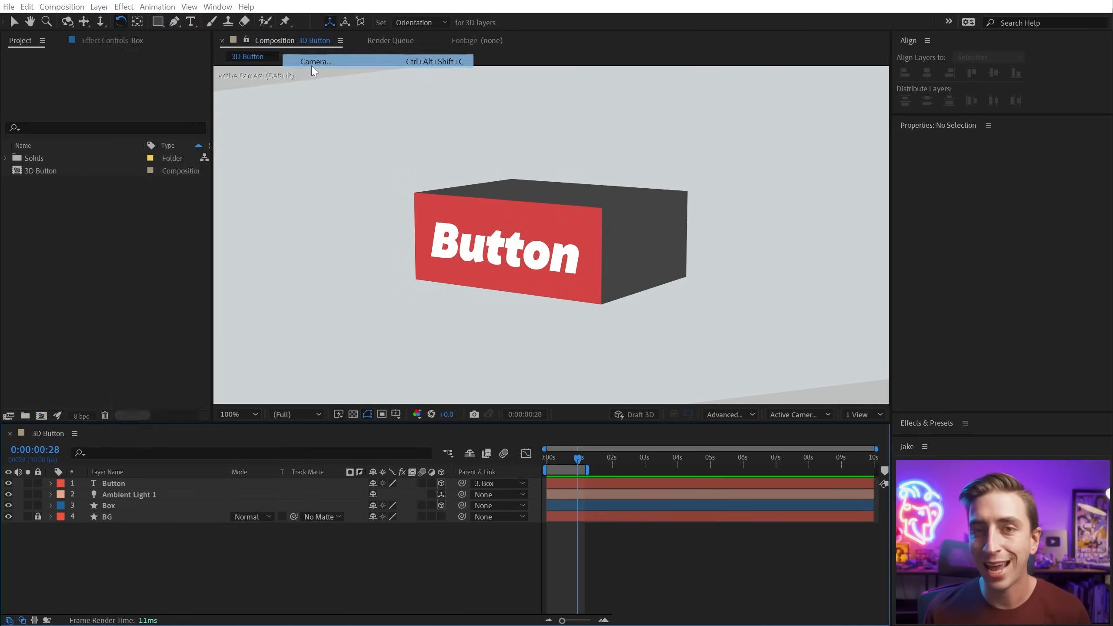
pyautogui.moveTo(302, 125); pyautogui.dragTo(395, 115)
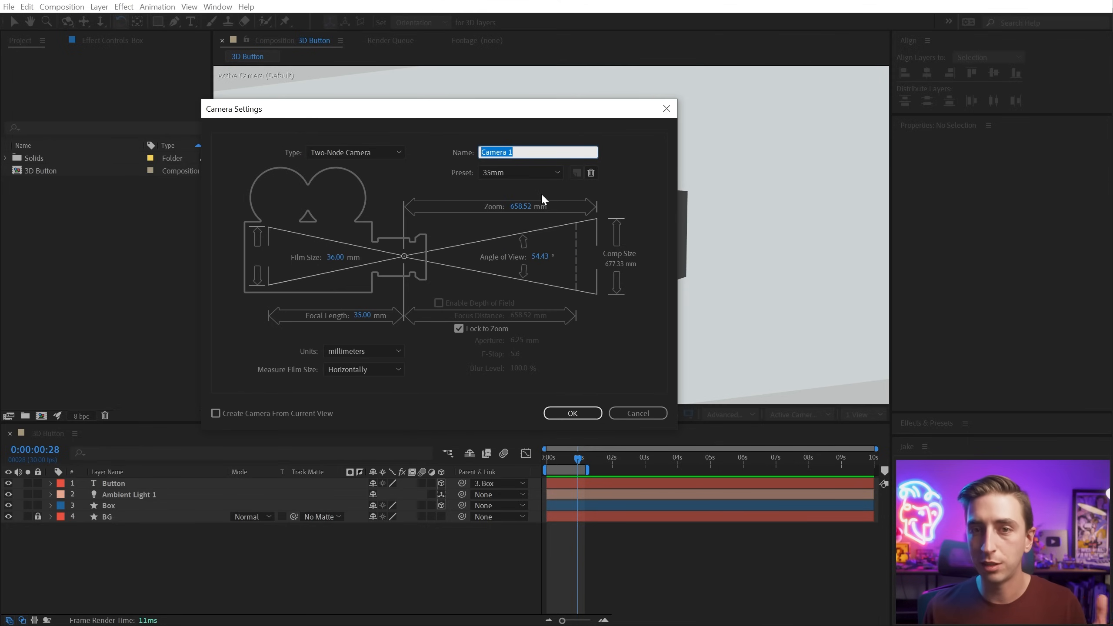
pyautogui.click(572, 413)
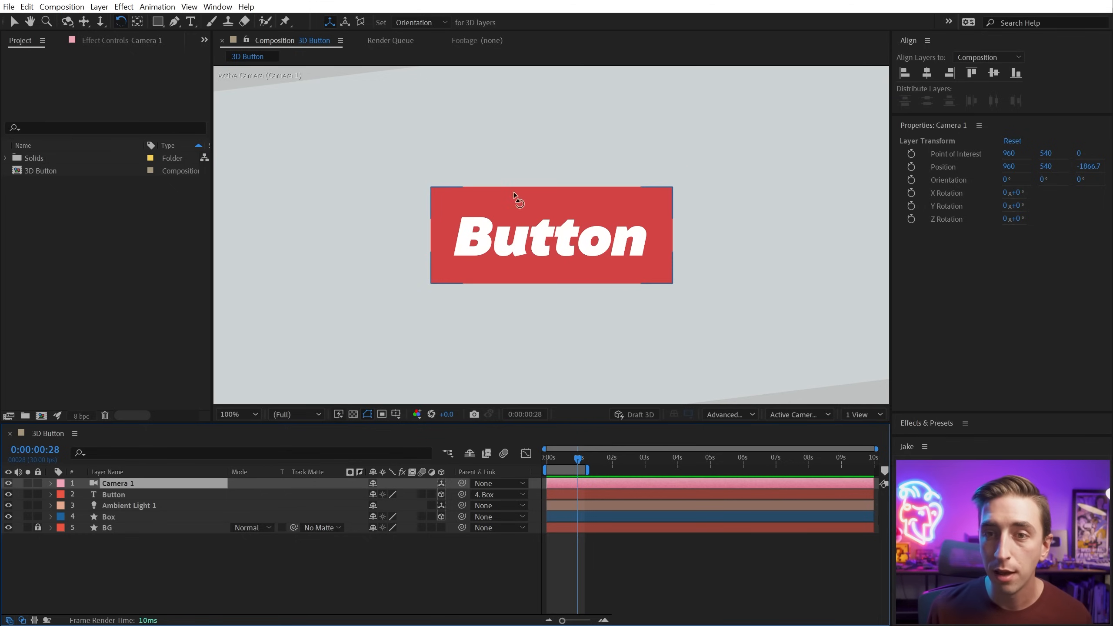
# Orbit the new camera to view the button from above and to its right, exposing the top and side faces
pyautogui.press('c')
pyautogui.moveTo(582, 207); pyautogui.dragTo(530, 226)
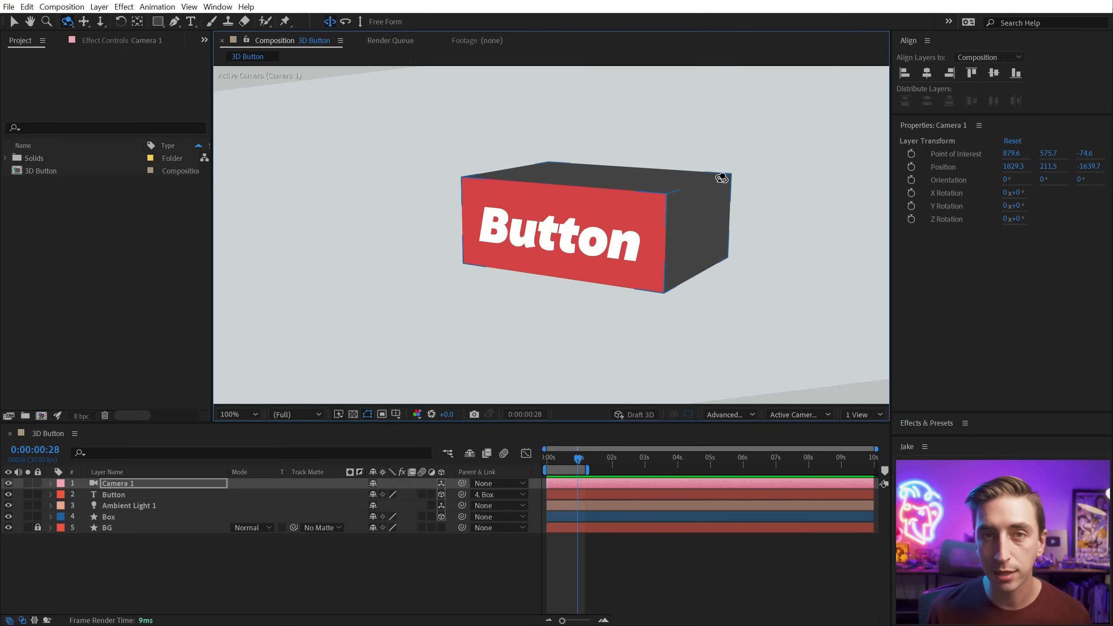
# Expand Camera 1's Camera Options and try a Zoom of about 5060 pixels, followed by one of about 249 pixels
pyautogui.press('v')
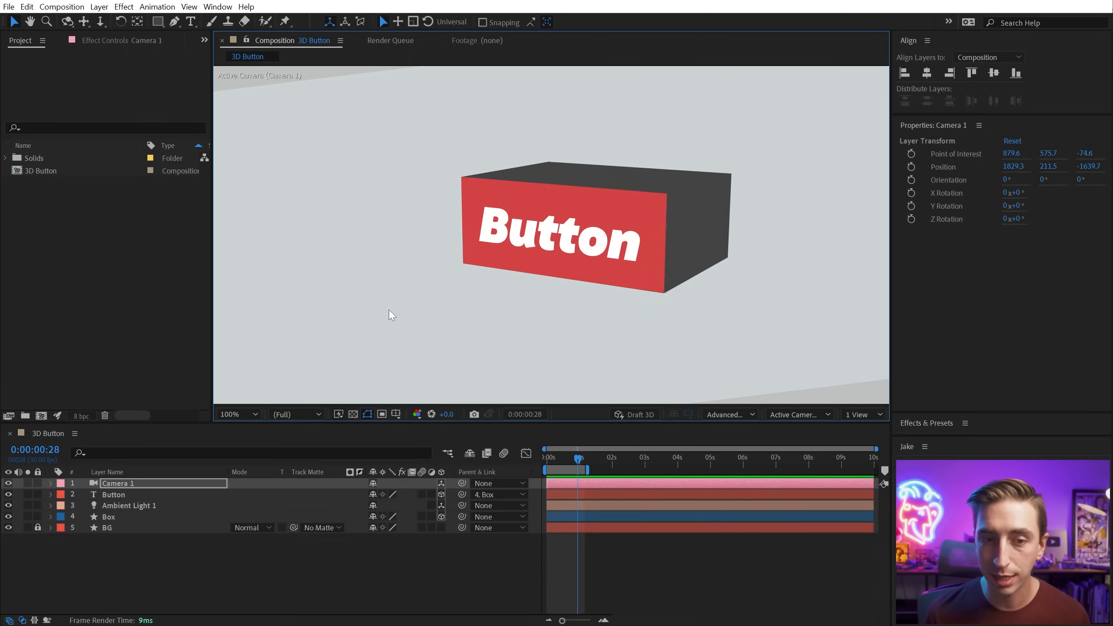
pyautogui.click(51, 482)
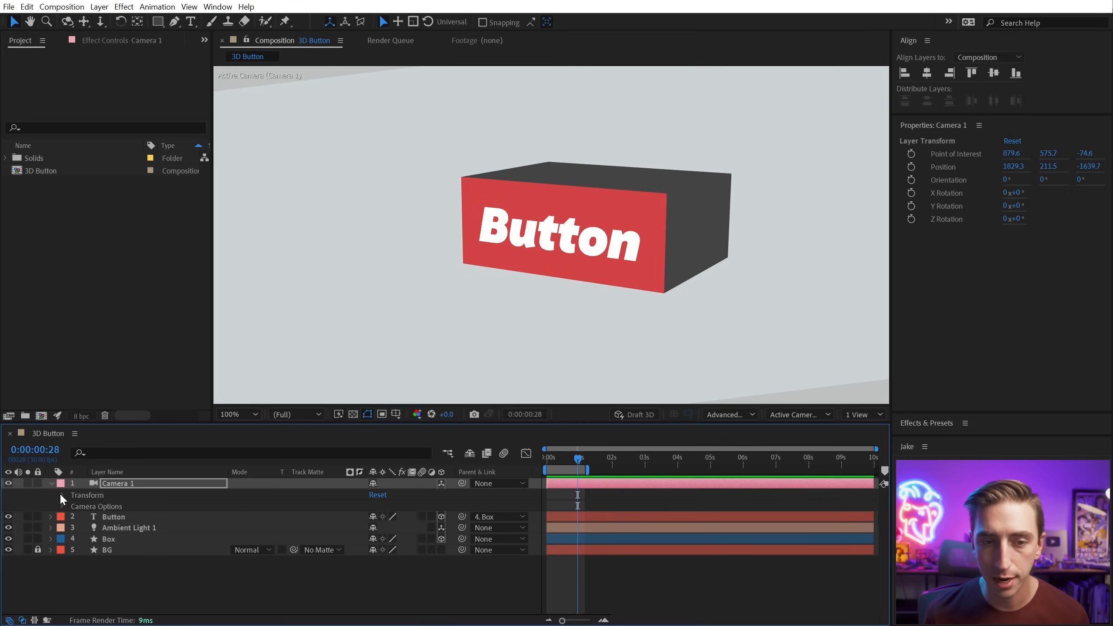
pyautogui.click(62, 506)
pyautogui.moveTo(381, 520); pyautogui.dragTo(480, 520)
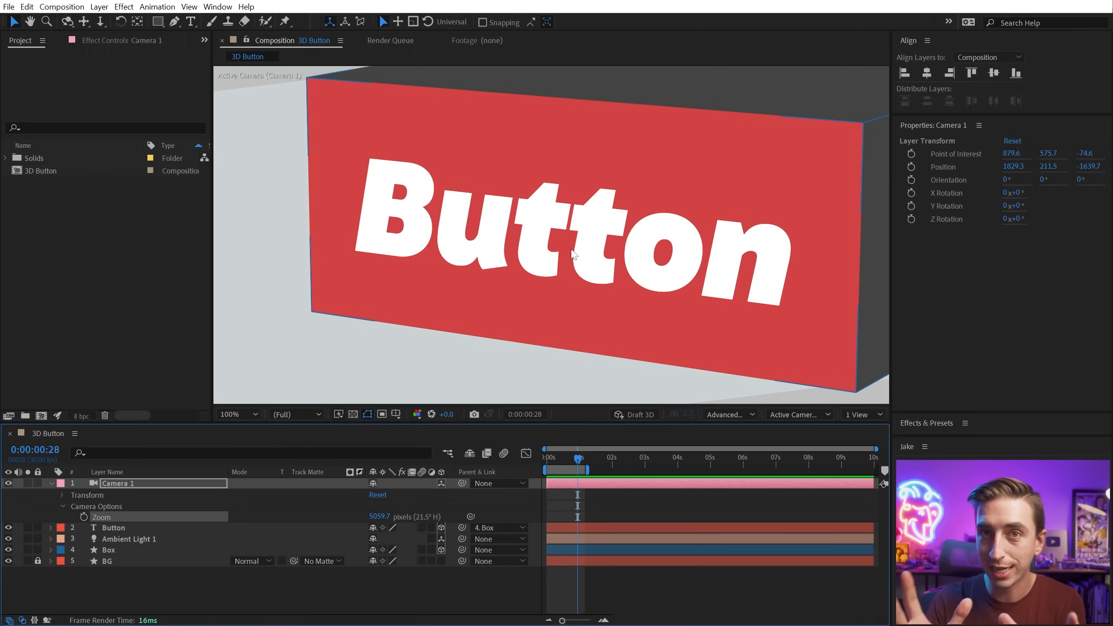
pyautogui.moveTo(399, 519); pyautogui.dragTo(115, 583)
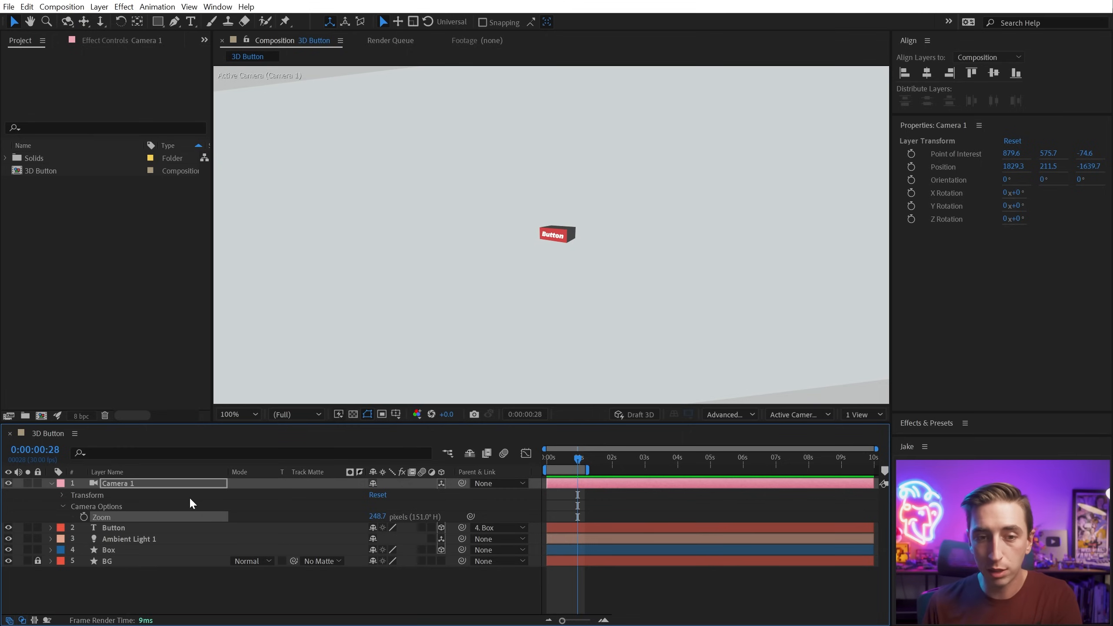
# Dolly the camera in close to the button and rotate the Box layer to view the wide-angle perspective distortion
pyautogui.press('3')
pyautogui.moveTo(559, 90); pyautogui.dragTo(603, 204)
pyautogui.press('w')
pyautogui.click(598, 205)
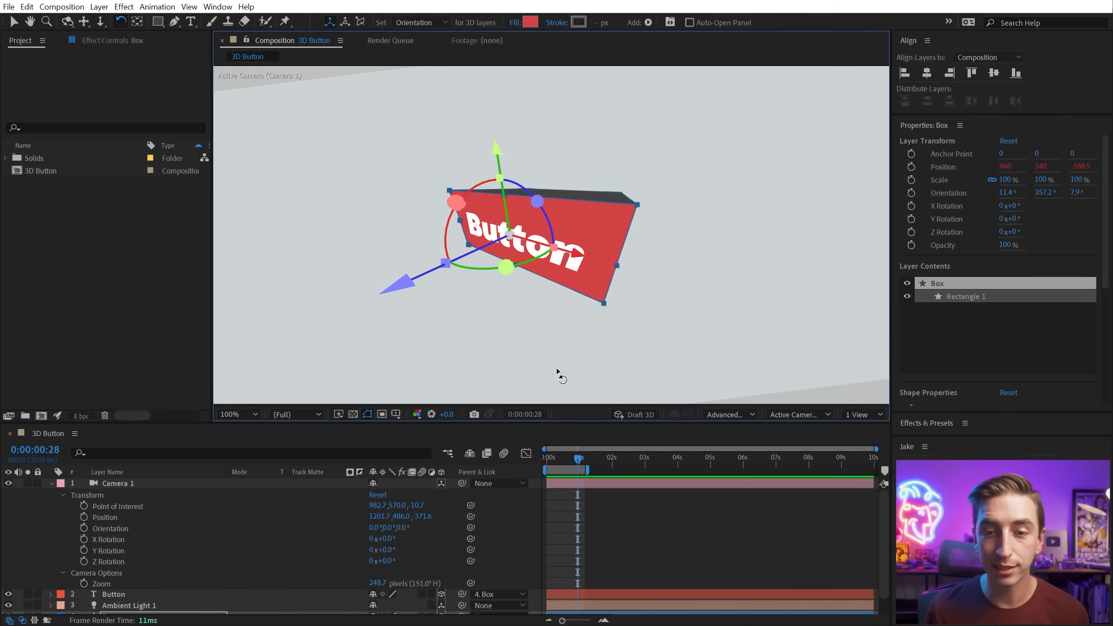
# Try long-lens settings by dollying the camera far back from the button and raising its Zoom to about 29913 pixels
pyautogui.moveTo(385, 582); pyautogui.dragTo(580, 582)
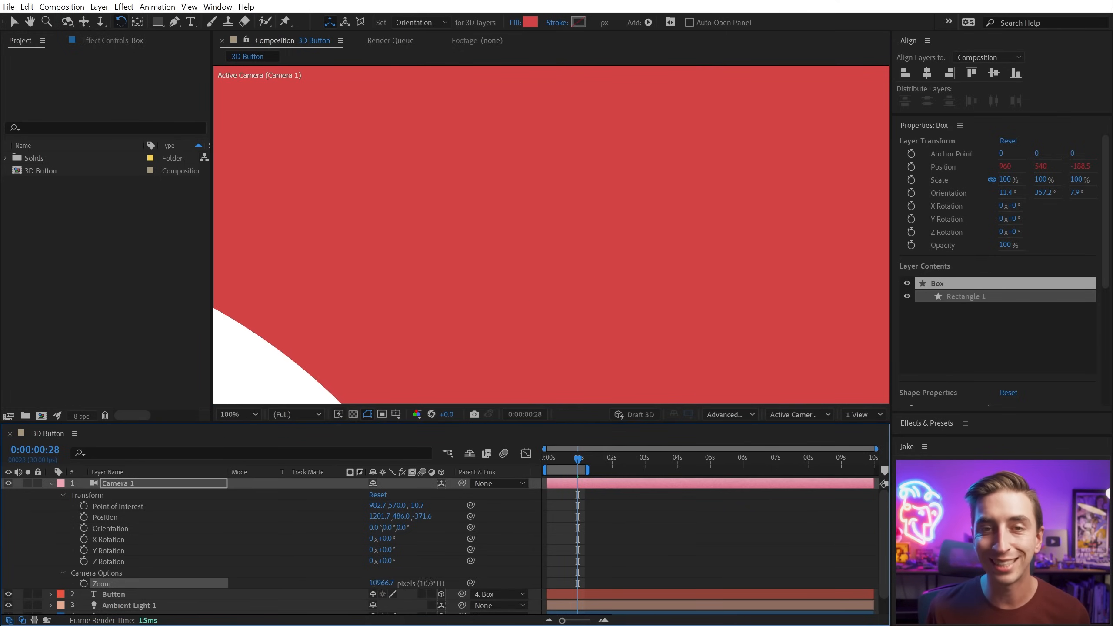
pyautogui.press('3')
pyautogui.moveTo(470, 206); pyautogui.dragTo(520, 293)
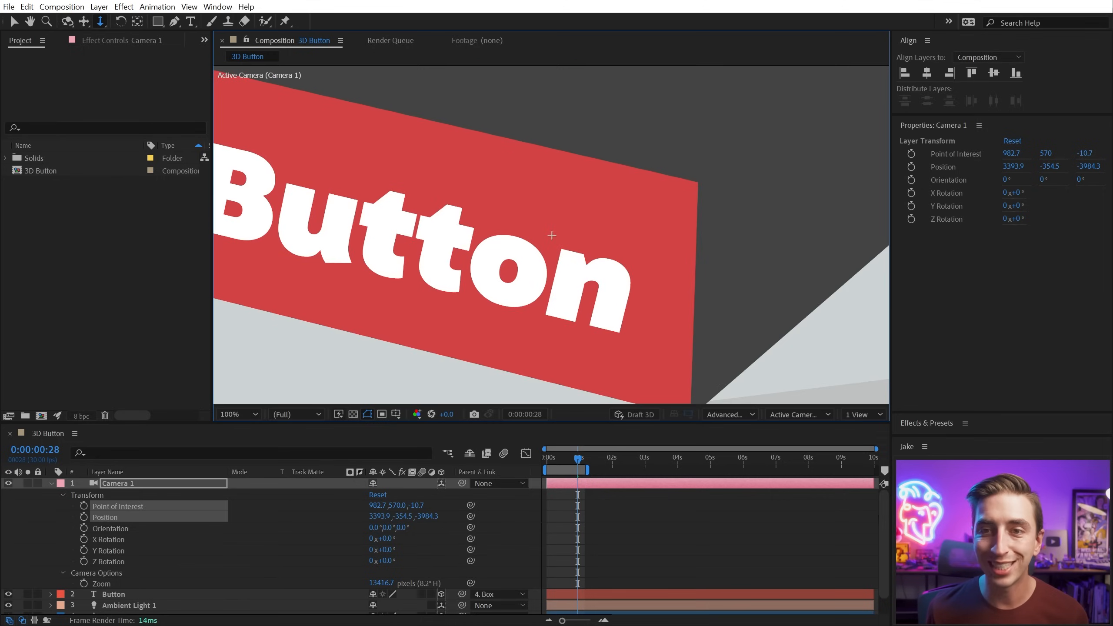
pyautogui.moveTo(478, 111); pyautogui.dragTo(560, 221)
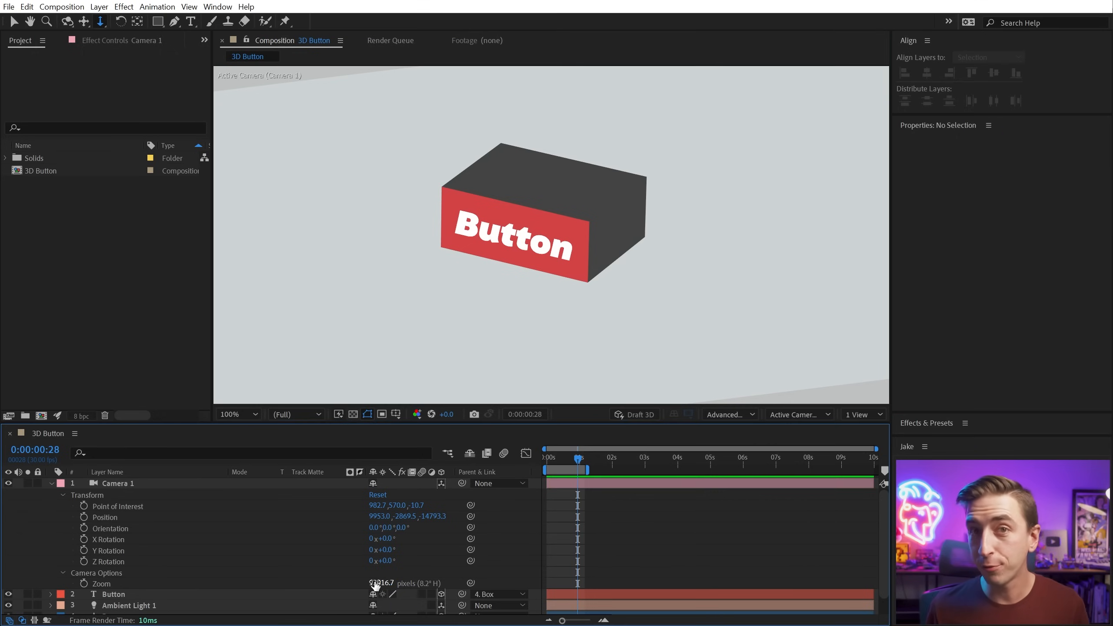
pyautogui.moveTo(376, 583); pyautogui.dragTo(623, 539)
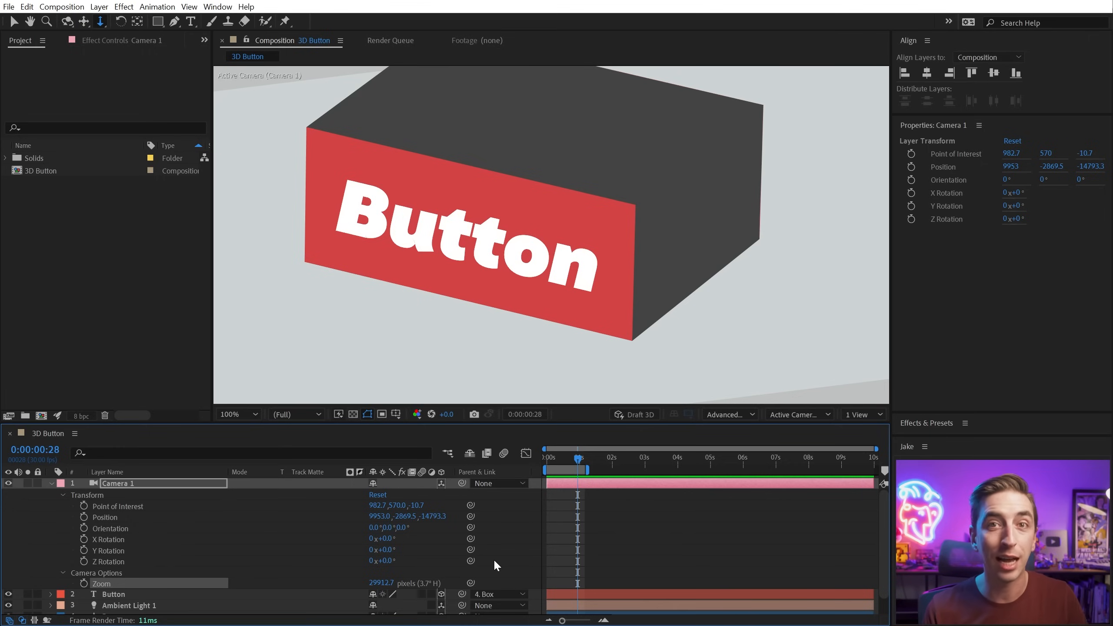
# Give the camera's Zoom the expression -transform.position[2] and test it by changing the camera's Z position to about -6103
pyautogui.click(115, 518)
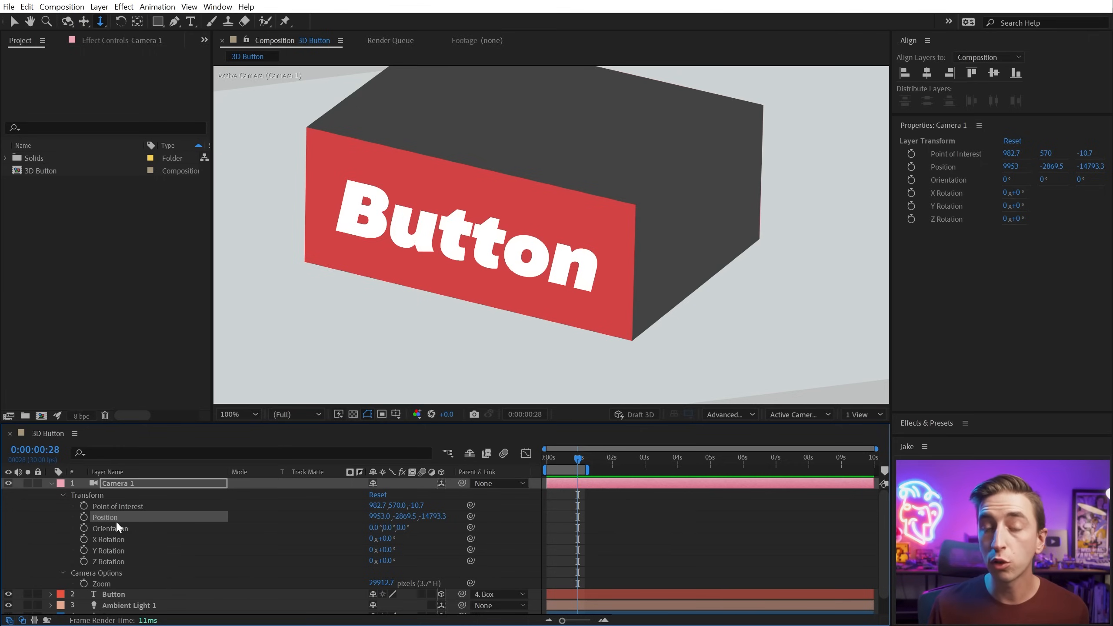
pyautogui.click(111, 583)
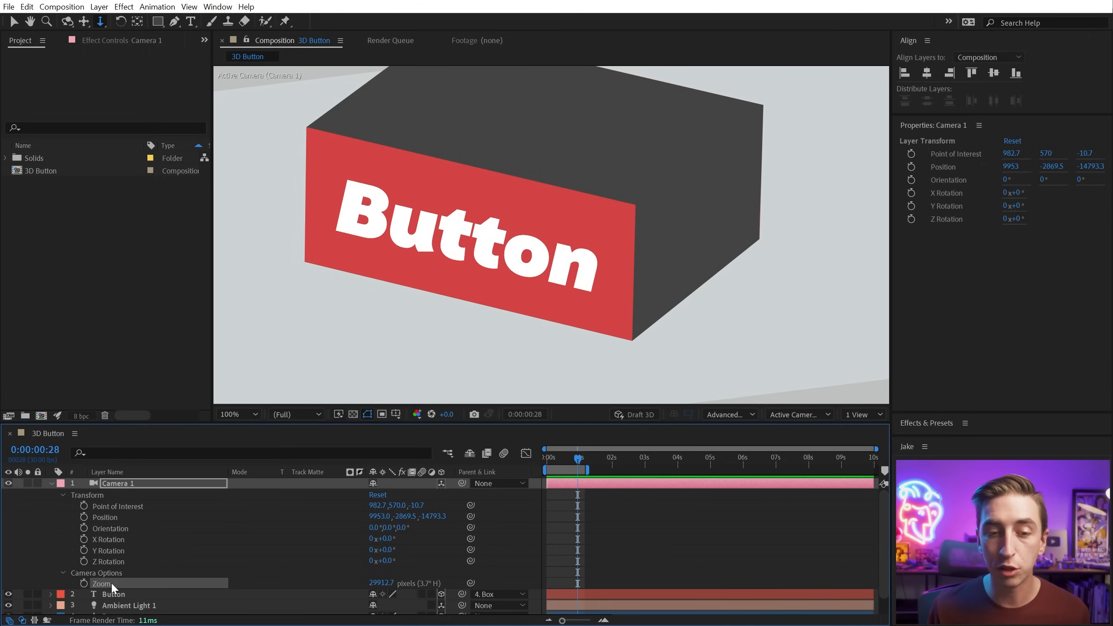
pyautogui.keyDown('alt'); pyautogui.click(83, 583); pyautogui.keyUp('alt')
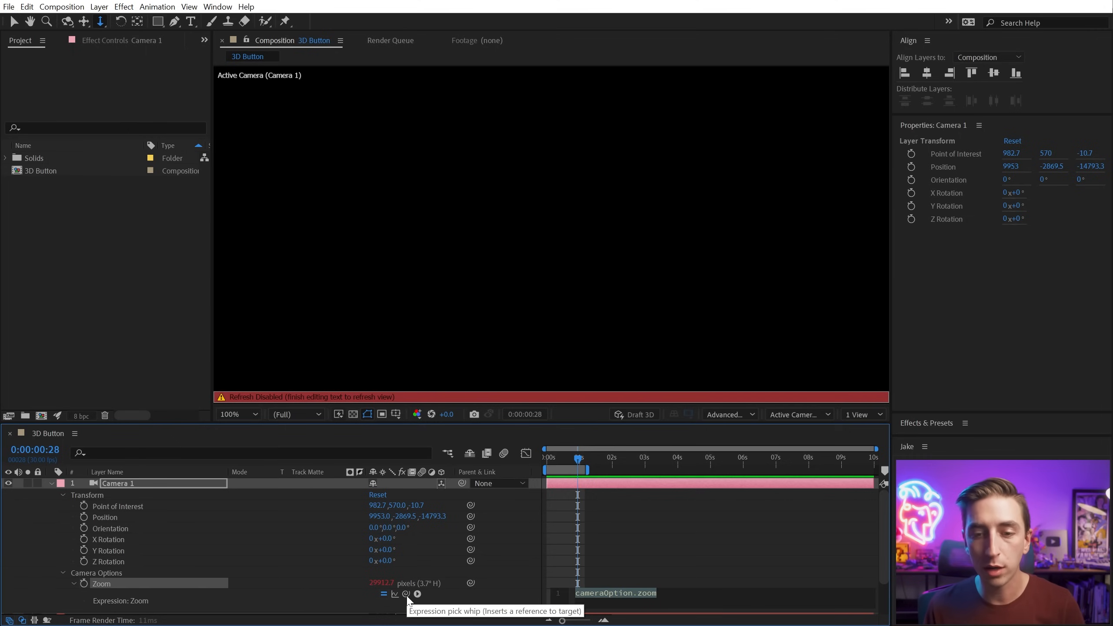
pyautogui.moveTo(406, 594); pyautogui.dragTo(433, 515)
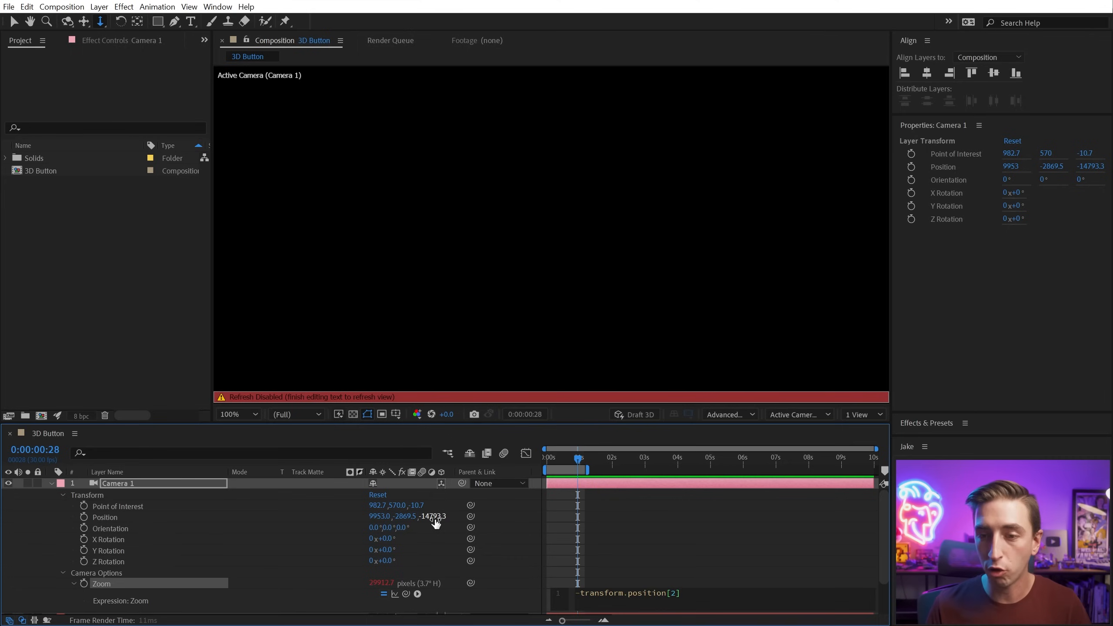
pyautogui.click(294, 543)
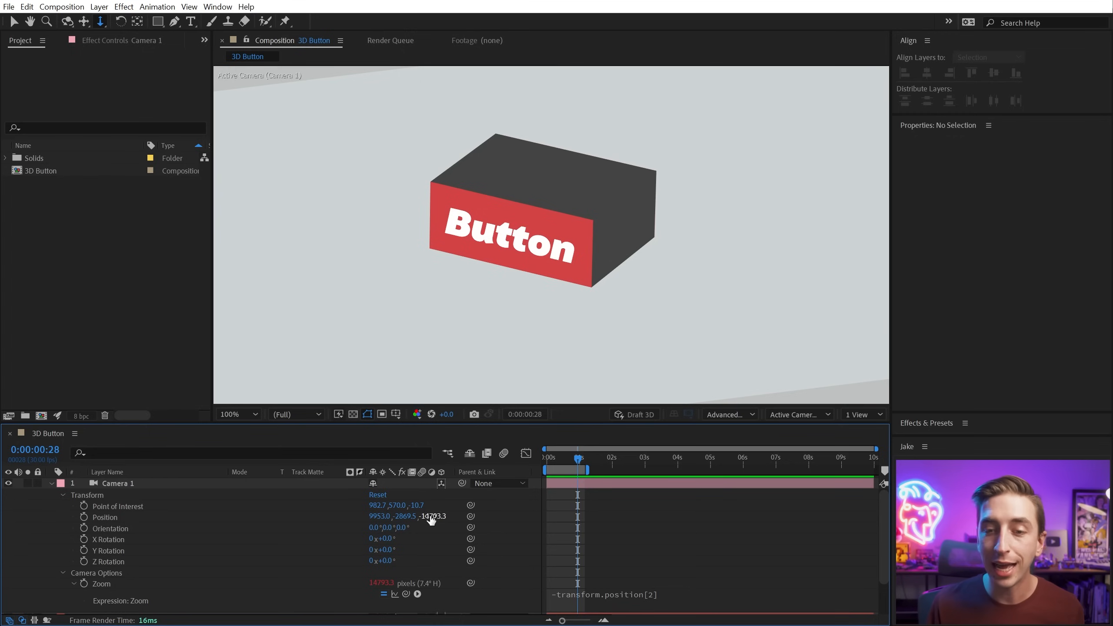
pyautogui.moveTo(431, 516); pyautogui.dragTo(404, 514)
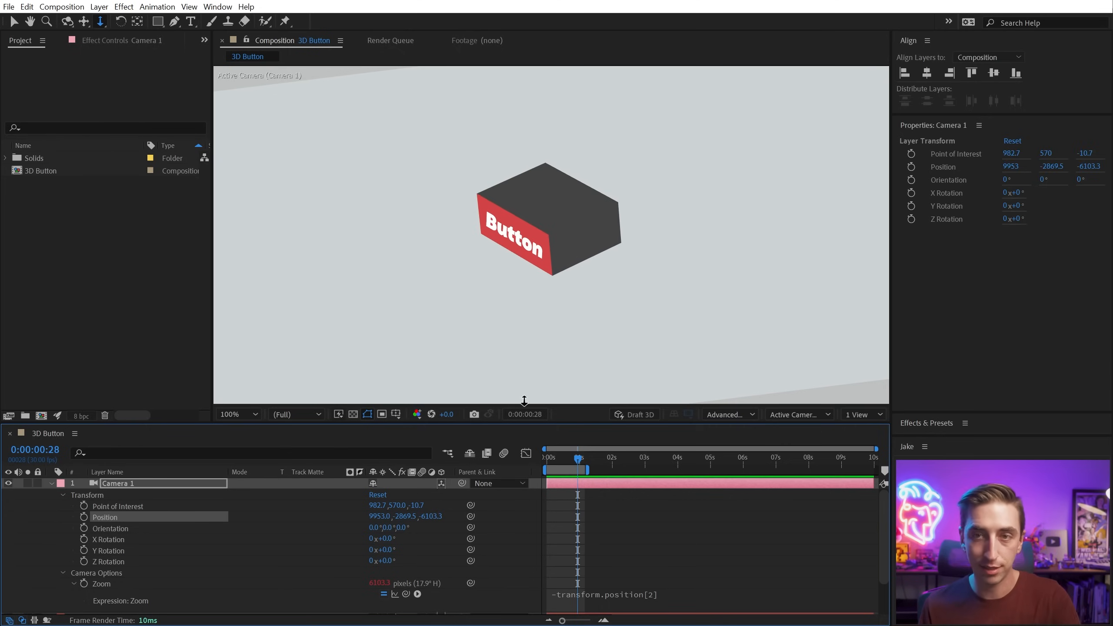
# Set the camera's Point of Interest to 960, 540, 0
pyautogui.click(381, 505)
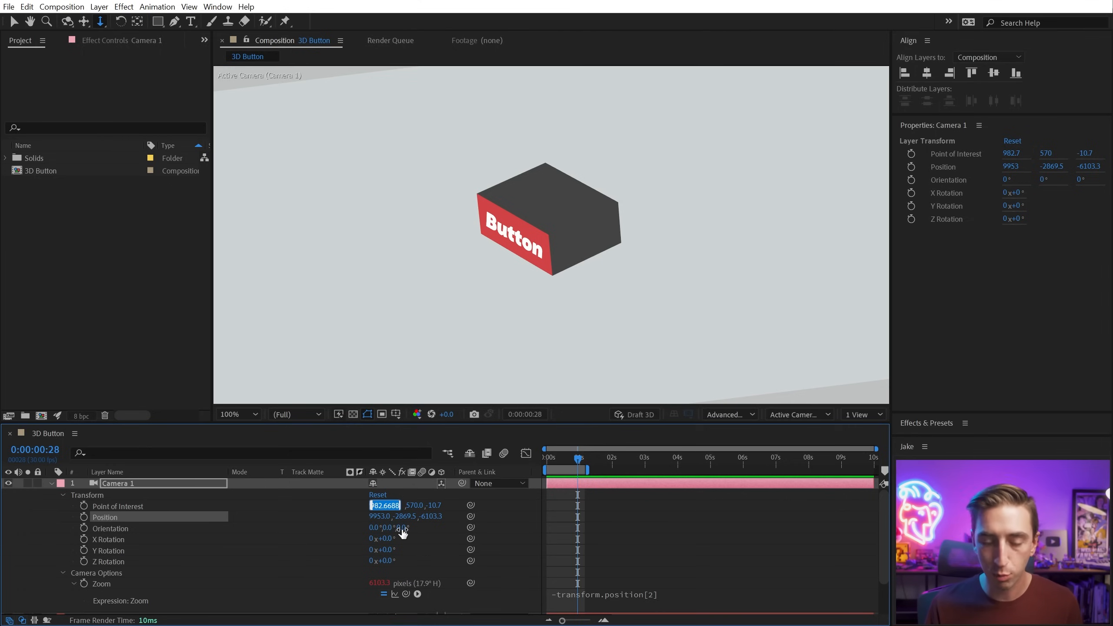
pyautogui.write('960')
pyautogui.press('Tab')
pyautogui.write('5')
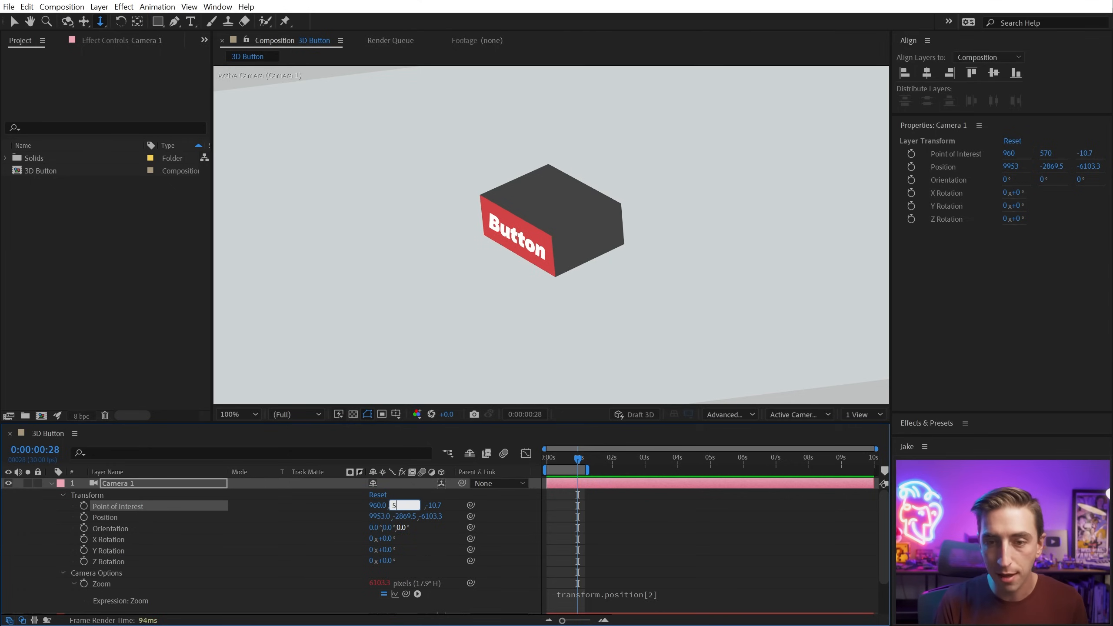
pyautogui.write('40')
pyautogui.press('Tab')
pyautogui.write('0')
pyautogui.press('Return')
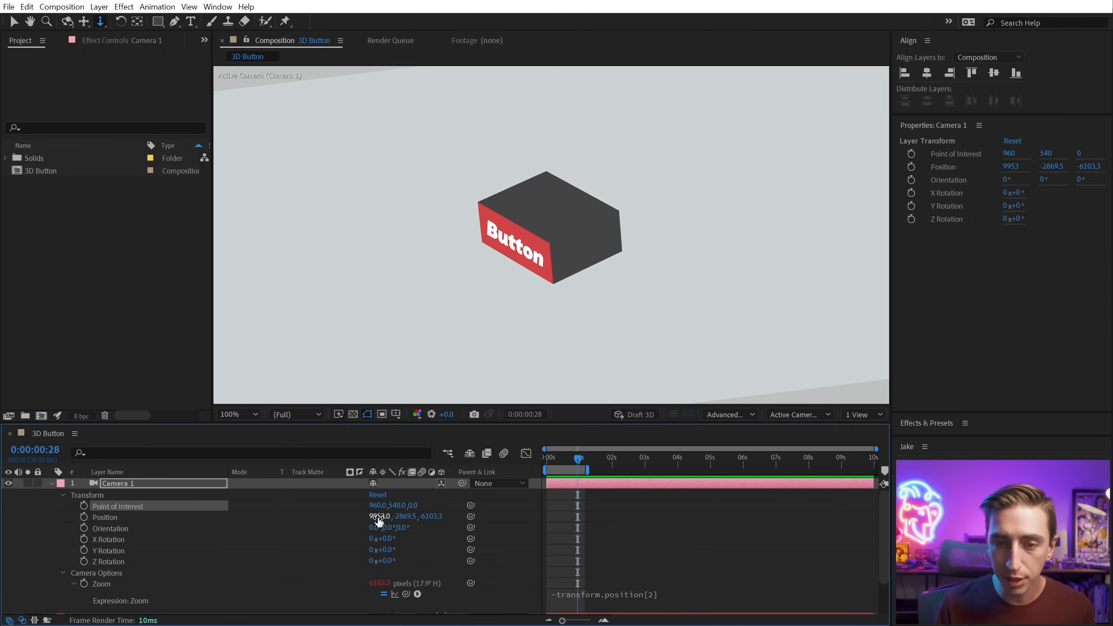
# Set the camera's X Position to 960 and its Y Position to 540
pyautogui.click(377, 516)
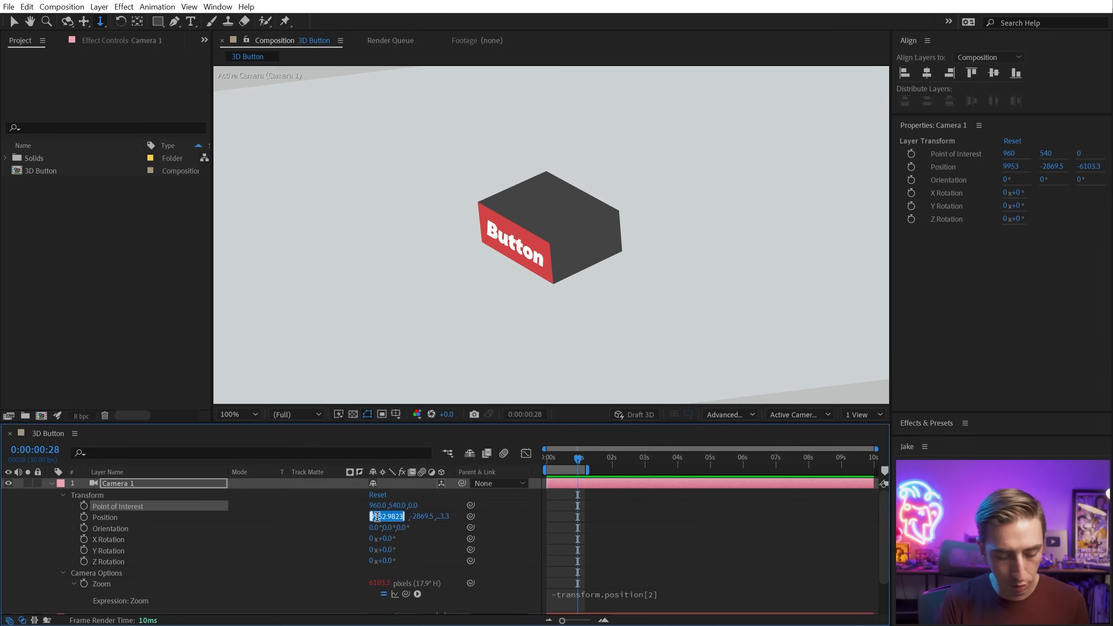
pyautogui.write('960')
pyautogui.press('Tab')
pyautogui.write('540')
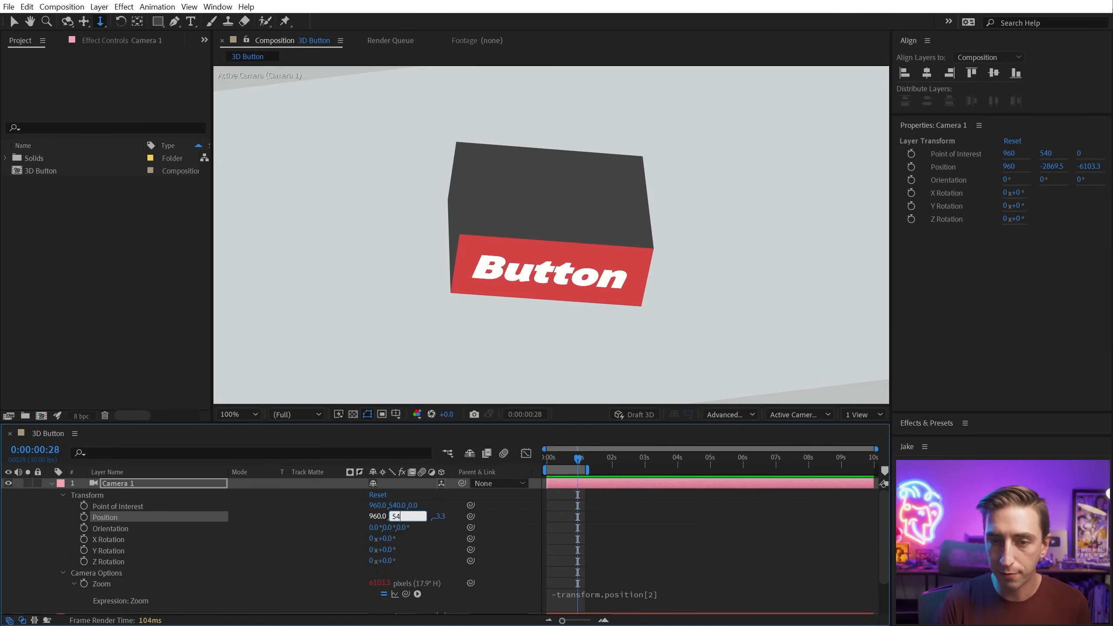
pyautogui.press('Return')
# Test near and far camera Z positions while rotating the Box layer, ending with the camera's Z position at about -10202
pyautogui.moveTo(308, 506); pyautogui.dragTo(196, 516)
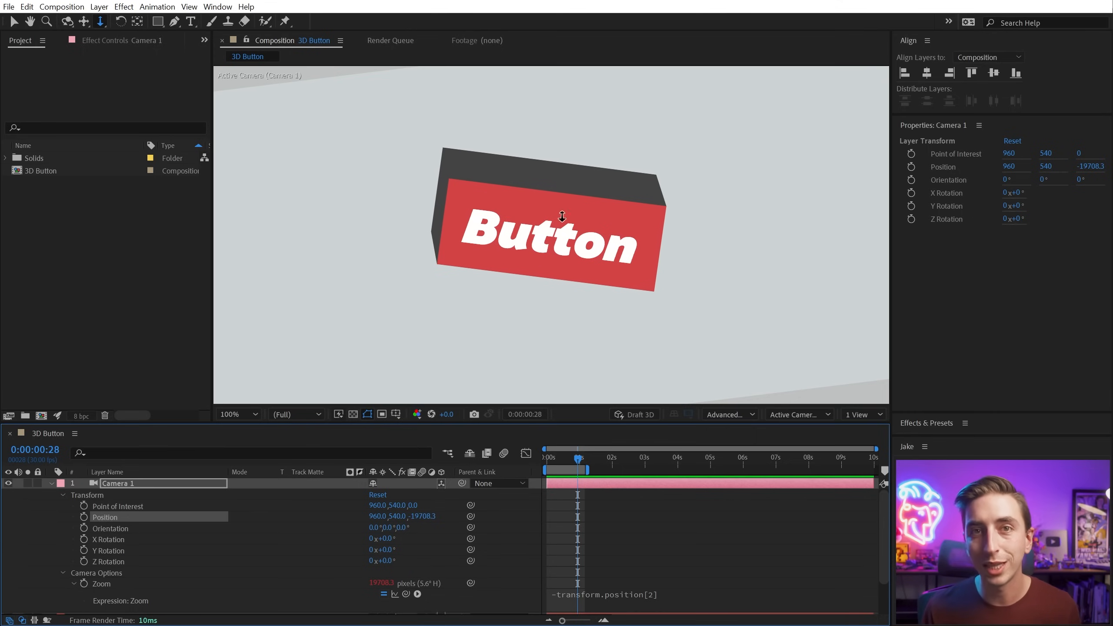
pyautogui.moveTo(429, 519); pyautogui.dragTo(1043, 495)
pyautogui.moveTo(657, 278)
pyautogui.mouseDown()
pyautogui.moveTo(630, 259)
pyautogui.moveTo(644, 268)
pyautogui.mouseUp()
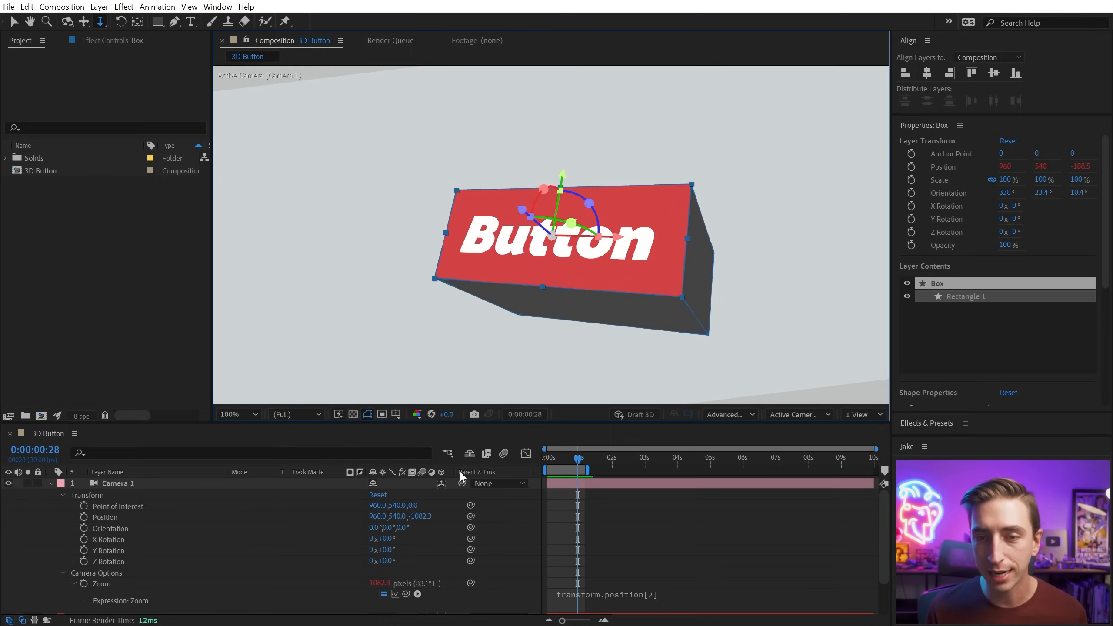
pyautogui.moveTo(416, 519); pyautogui.dragTo(603, 549)
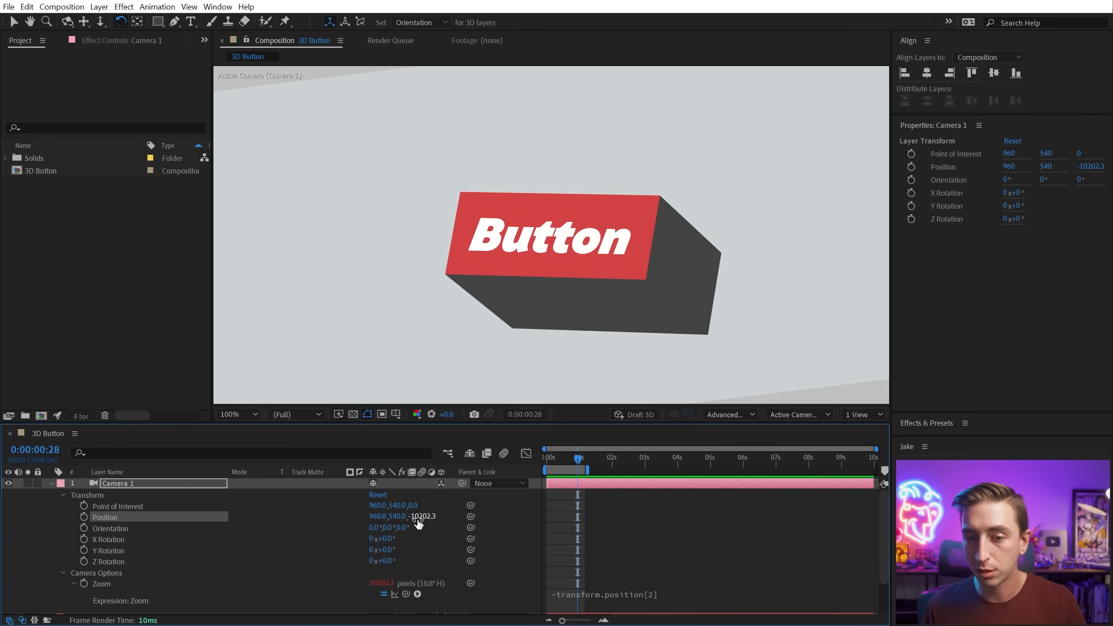
# Collapse the camera's properties, reset the Box layer's Orientation to 0°, and rotate the box about its Y axis to 16.8°
pyautogui.click(554, 303)
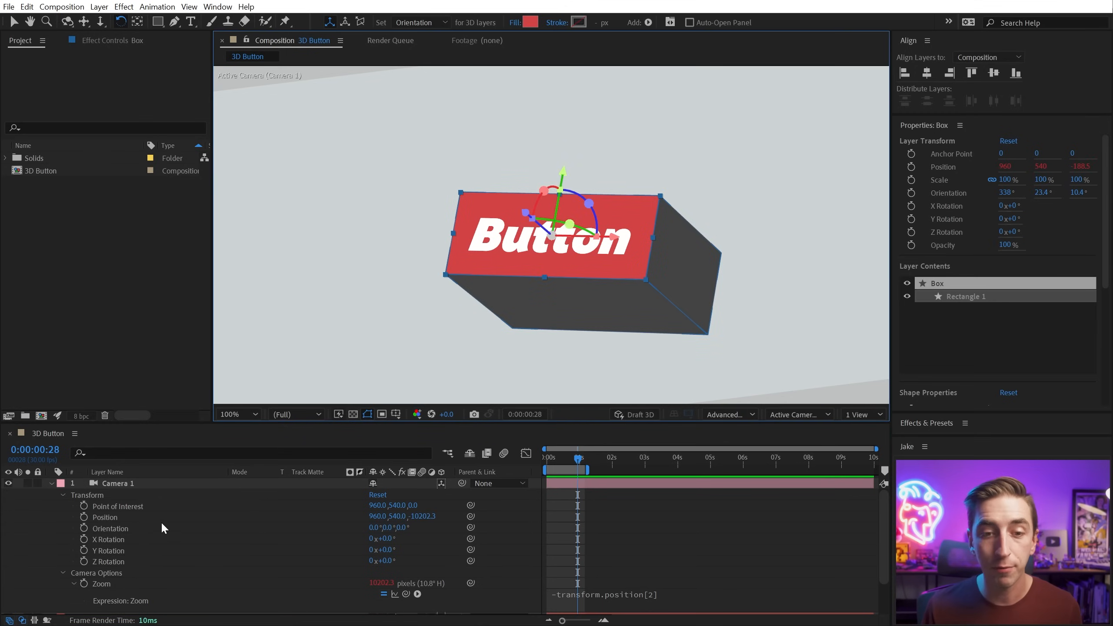
pyautogui.click(52, 483)
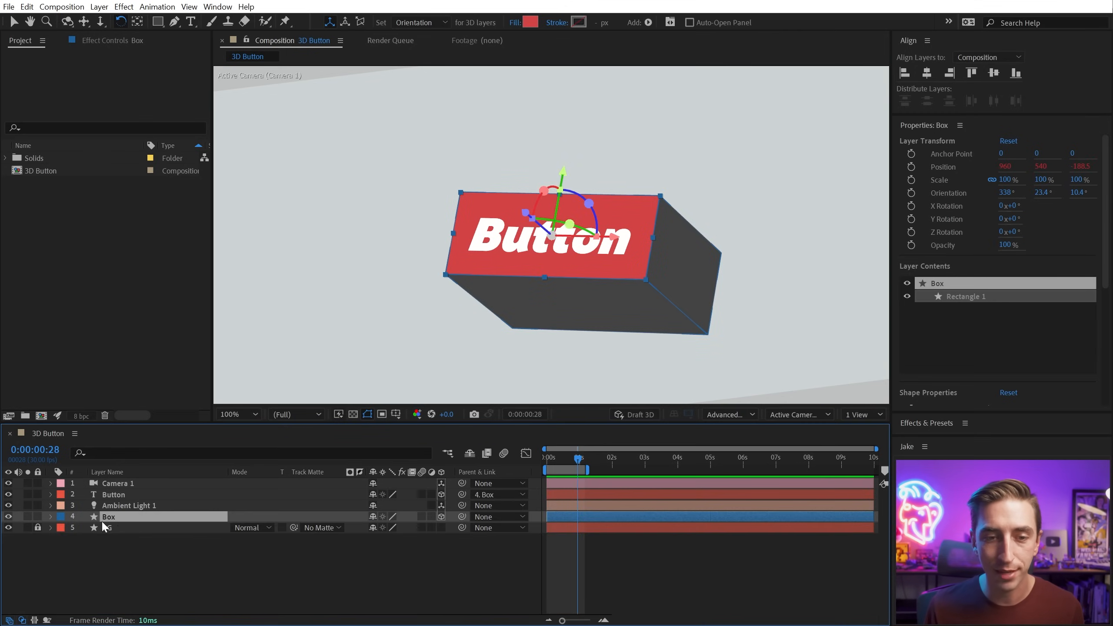
pyautogui.press('r')
pyautogui.rightClick(135, 528)
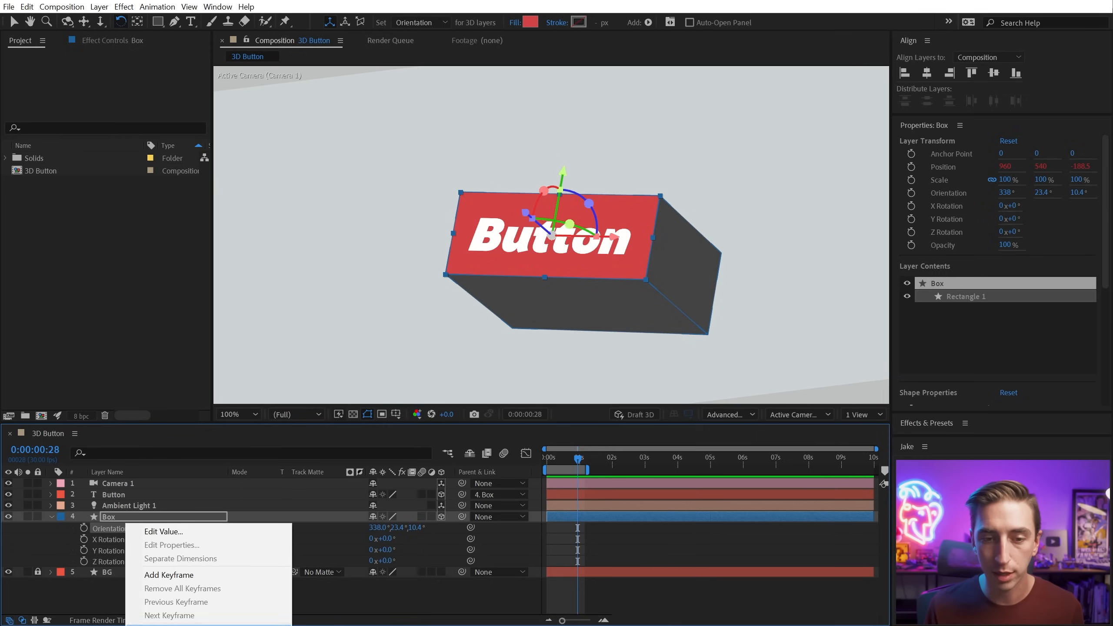
pyautogui.click(153, 530)
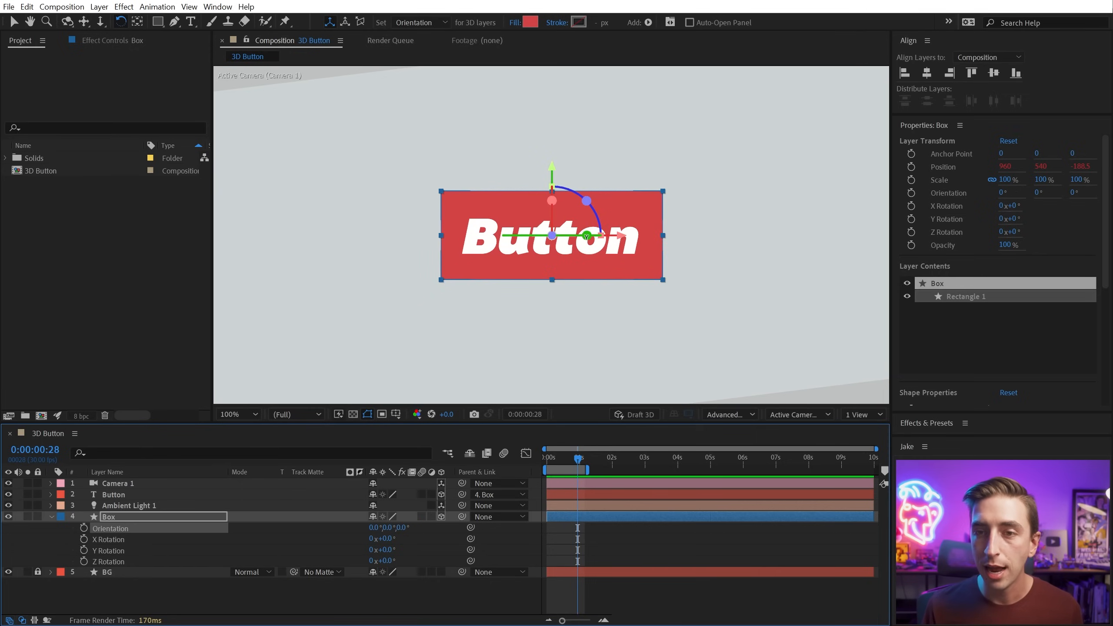
pyautogui.press('v')
pyautogui.moveTo(588, 236); pyautogui.dragTo(575, 236)
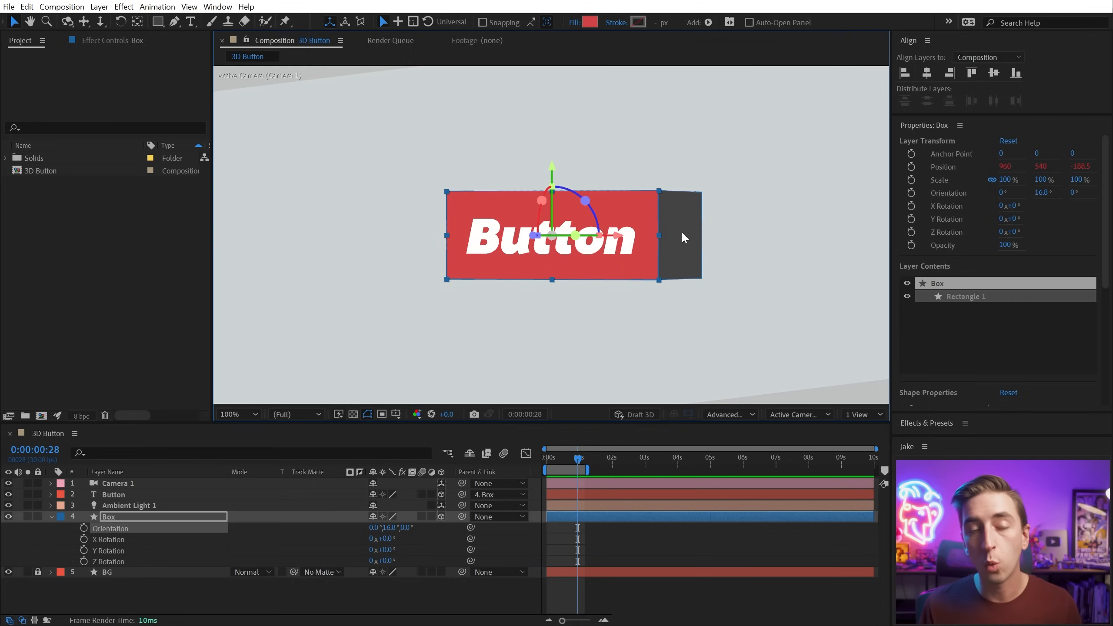
# Expand the Box layer's Geometry Options and increase its Extrusion Depth to 672
pyautogui.click(51, 516)
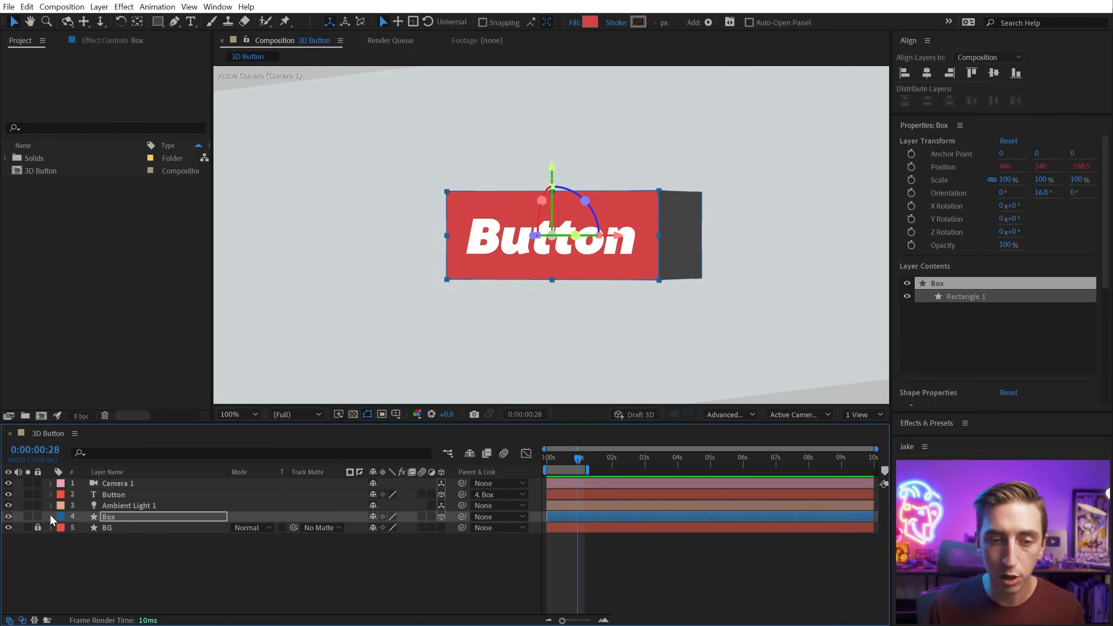
pyautogui.click(51, 516)
pyautogui.scroll(-3, 70, 548)
pyautogui.click(63, 597)
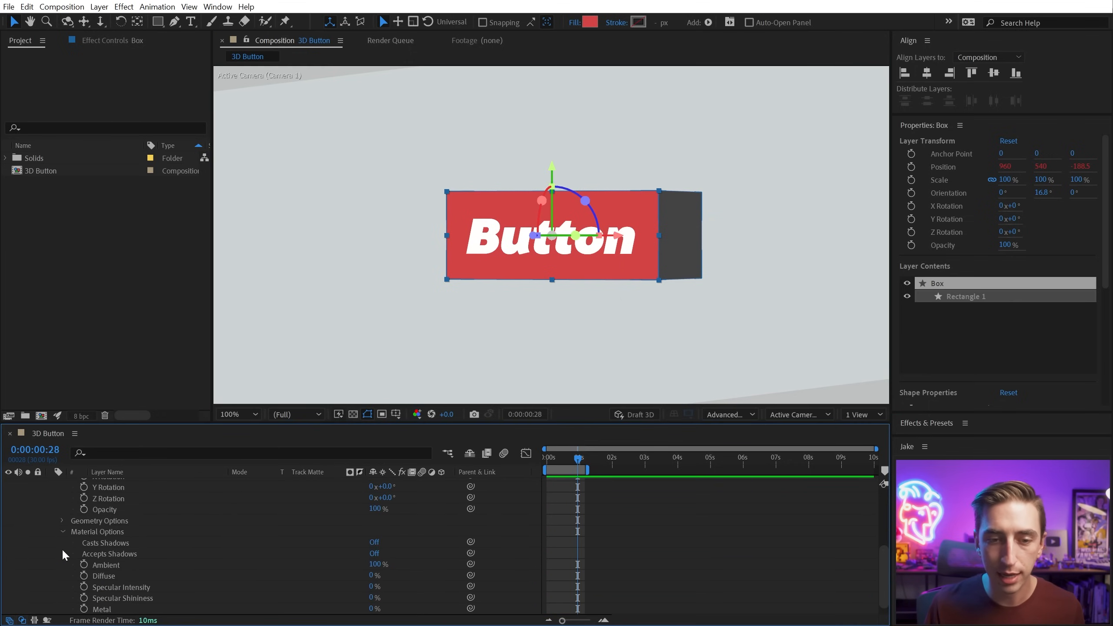
pyautogui.click(62, 532)
pyautogui.click(63, 587)
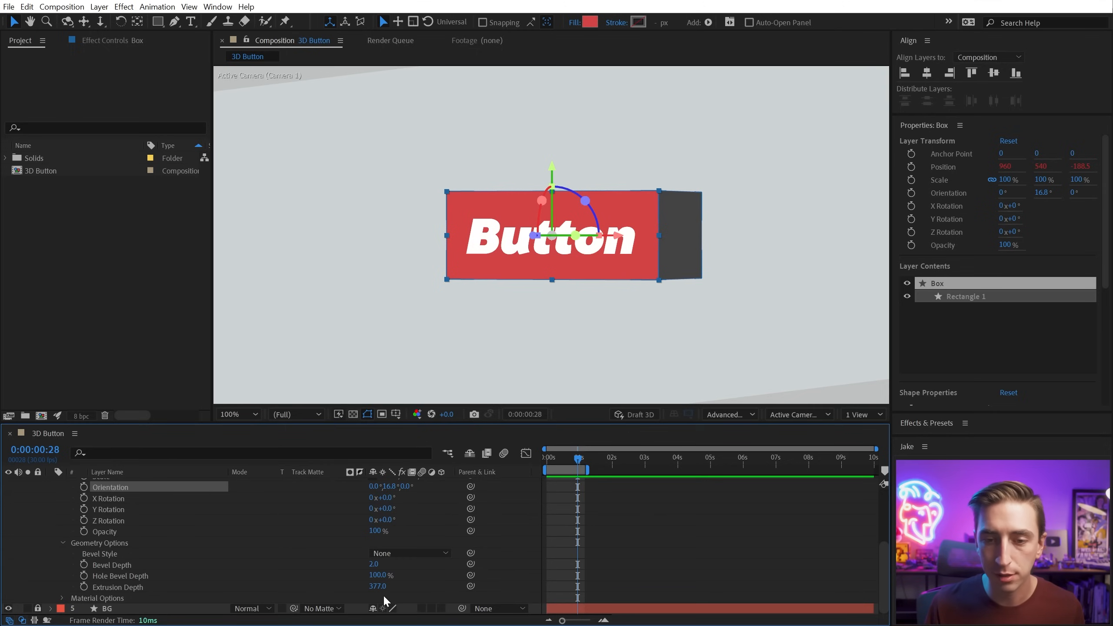
pyautogui.moveTo(378, 586); pyautogui.dragTo(541, 559)
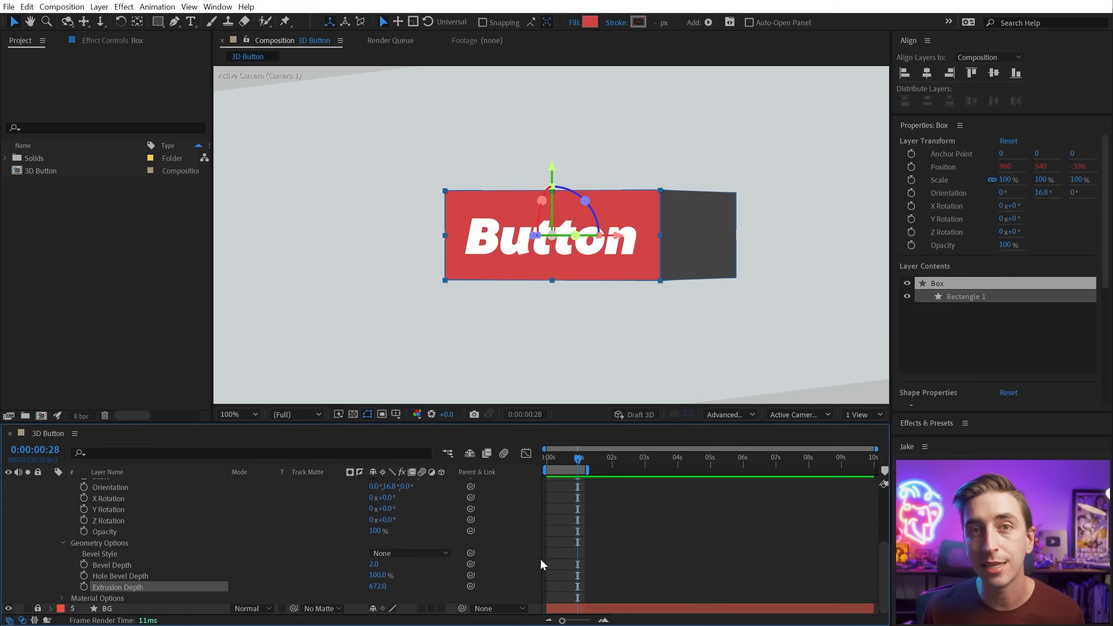
# Rotate the Box layer to an Orientation of about 17.3°, 38.7°, 356.3° and reduce its Extrusion Depth to 273
pyautogui.press('w')
pyautogui.moveTo(614, 209); pyautogui.dragTo(613, 219)
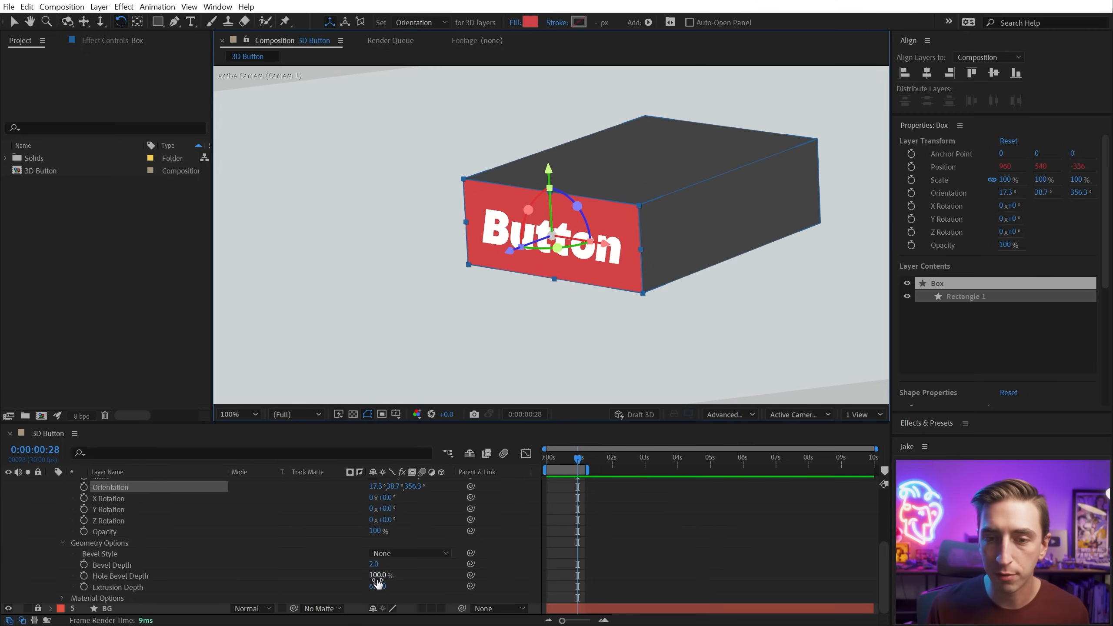
pyautogui.moveTo(378, 586); pyautogui.dragTo(113, 587)
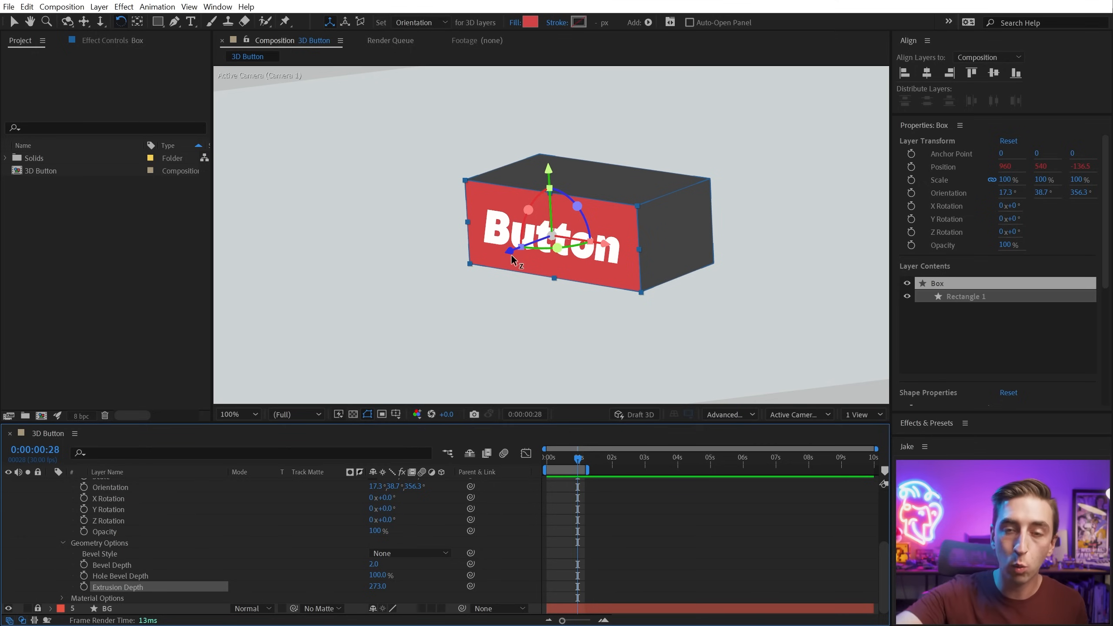
pyautogui.scroll(5, 278, 522)
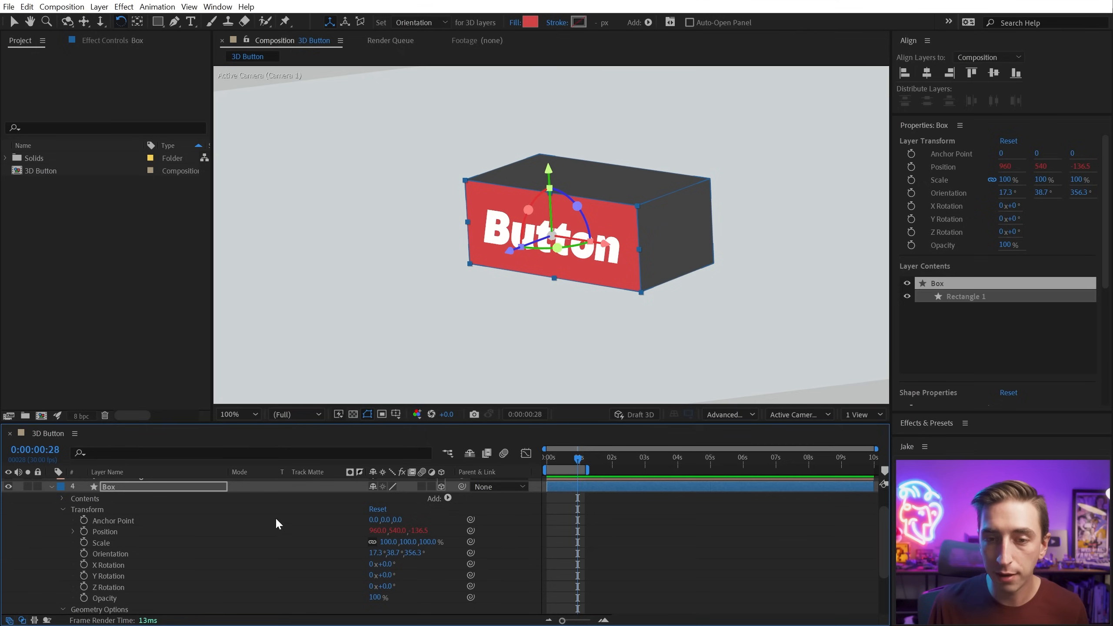
# Reveal the Box layer's Position expression, disable it to try a different Z position, undo that change, and re-enable the expression
pyautogui.click(72, 532)
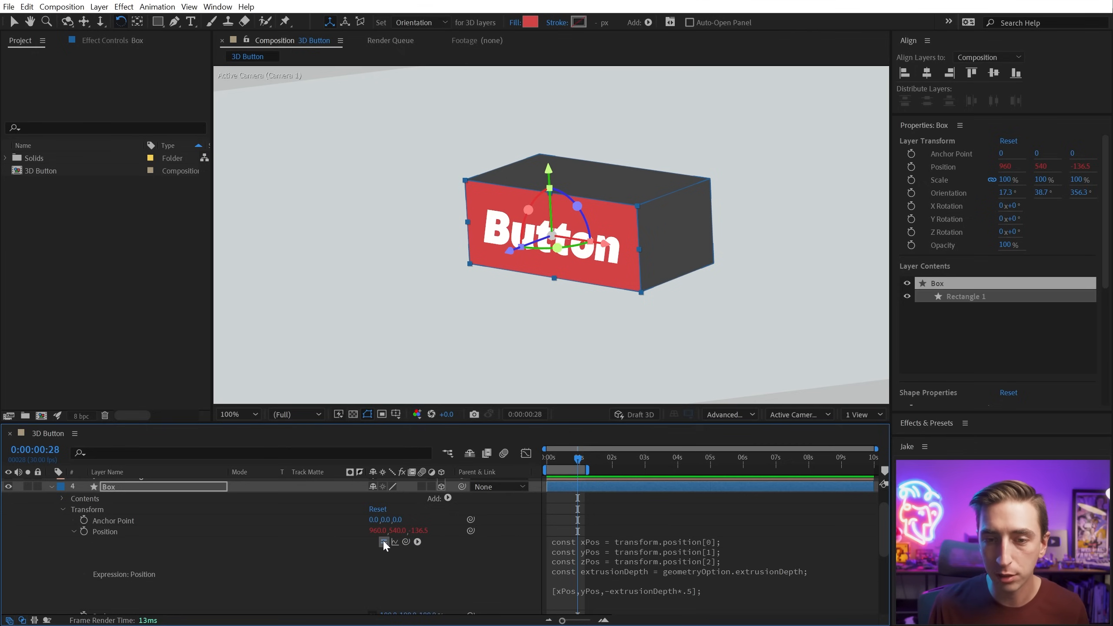
pyautogui.click(384, 542)
pyautogui.moveTo(415, 531); pyautogui.dragTo(577, 536)
pyautogui.hotkey('ctrl', 'z')
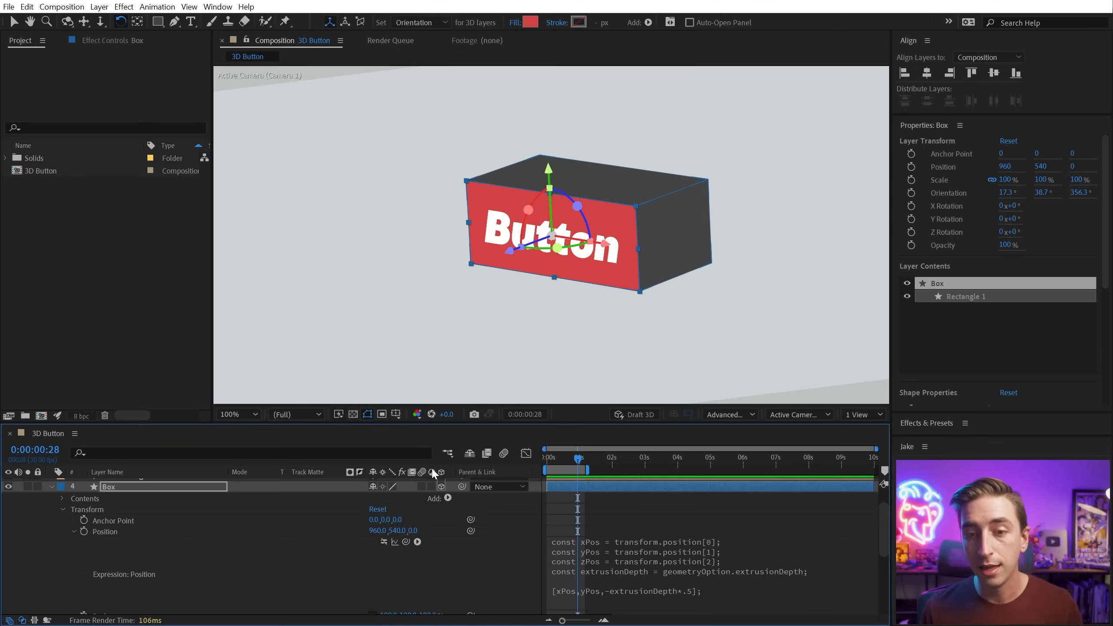
pyautogui.click(384, 541)
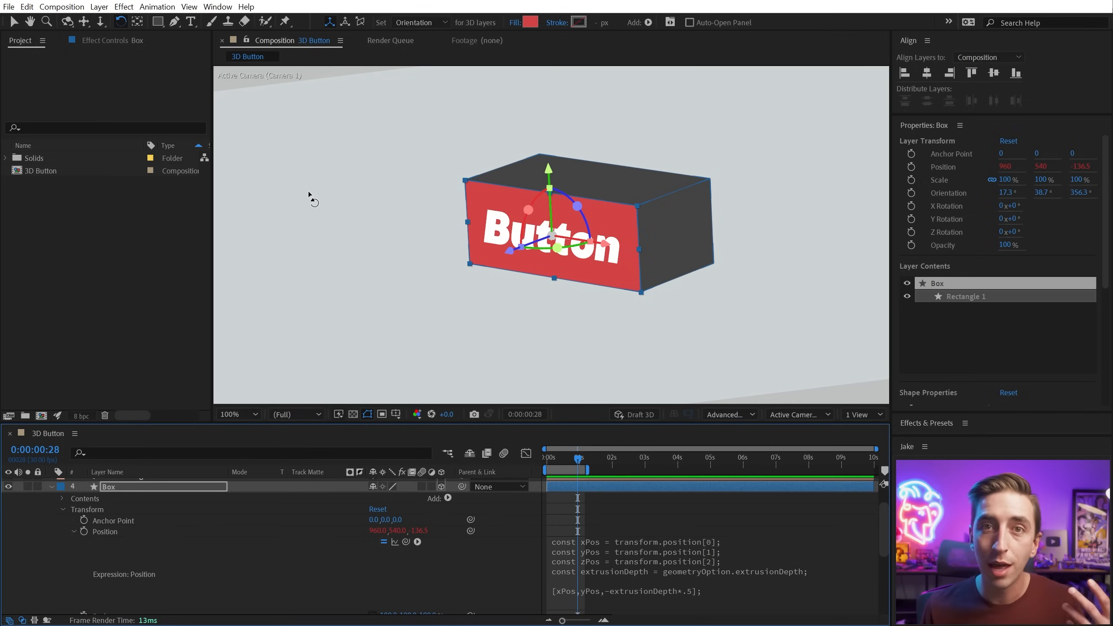
# Switch to the Selection tool, collapse the Box layer's properties, and hide the Box layer
pyautogui.click(194, 217)
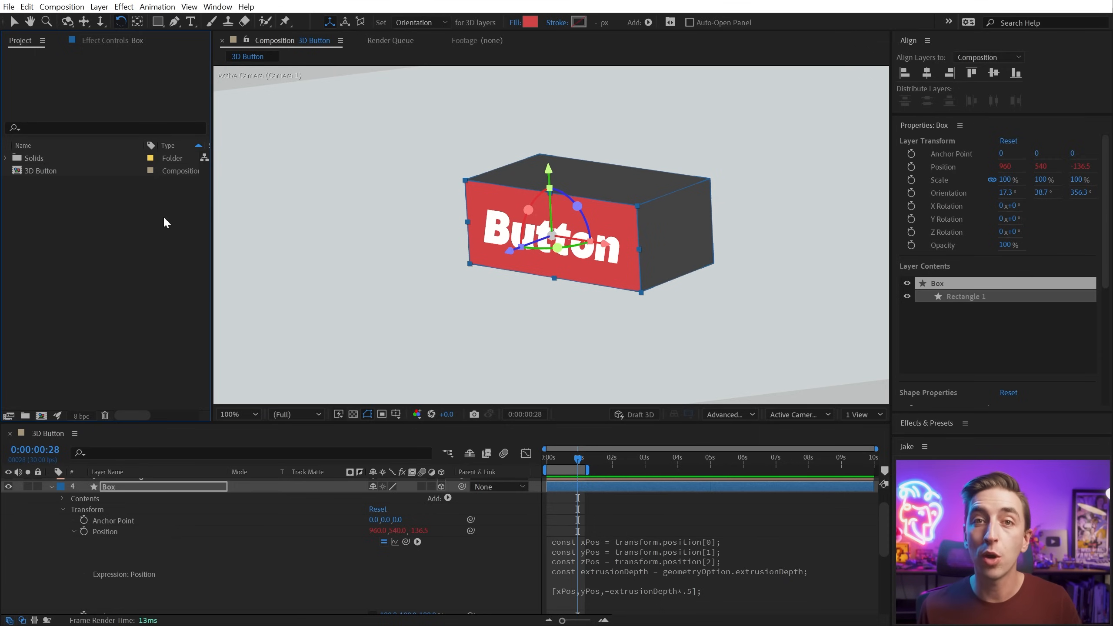
pyautogui.click(47, 521)
pyautogui.press('v')
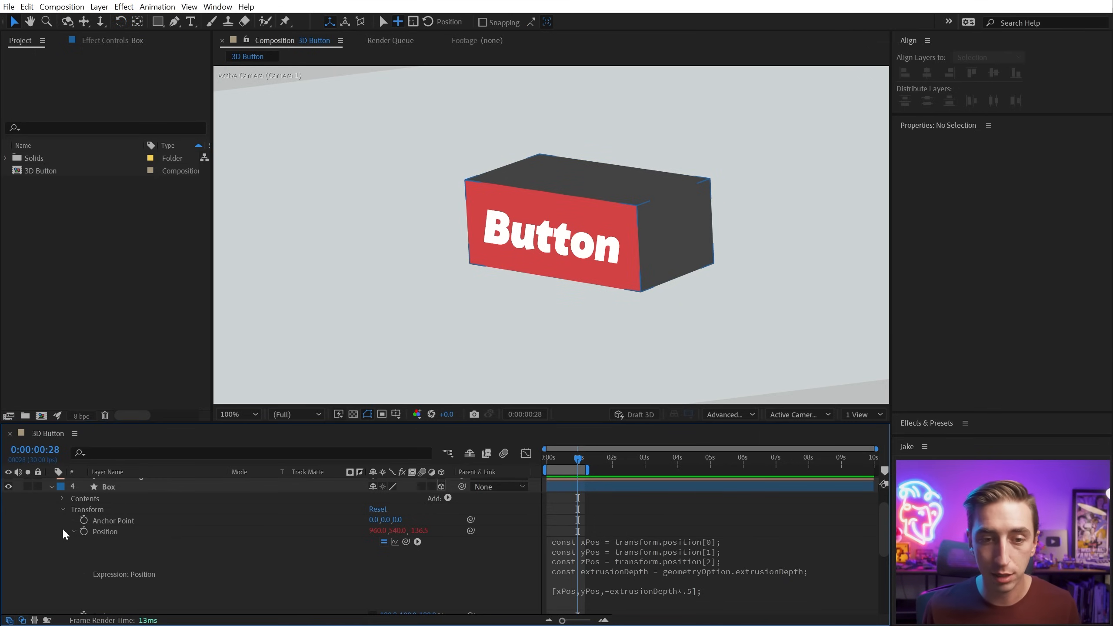
pyautogui.press('u')
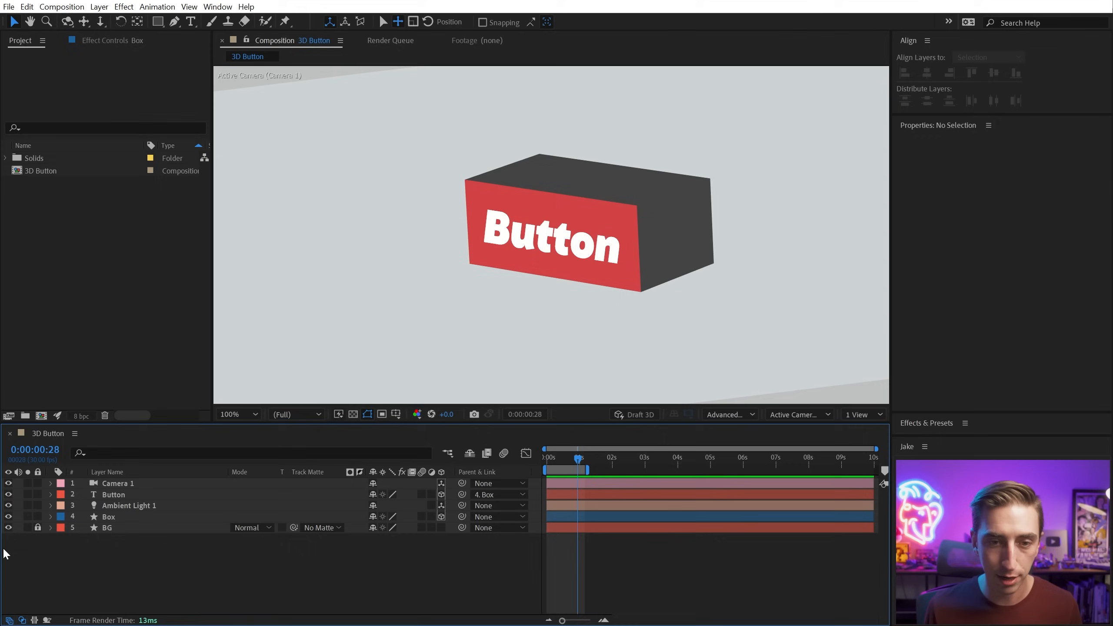
pyautogui.click(8, 517)
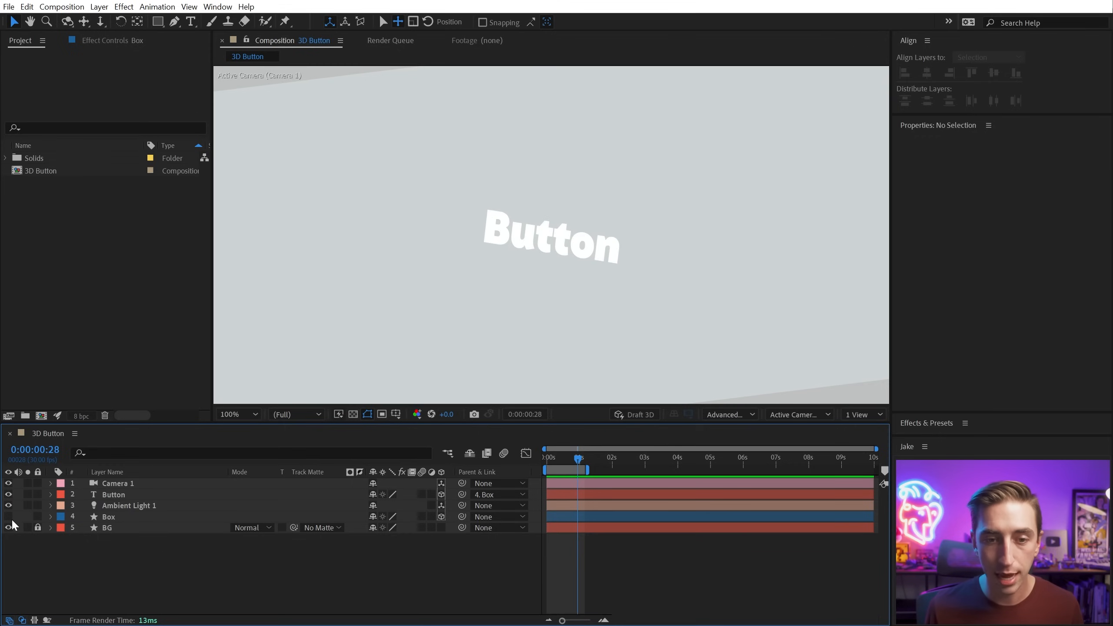
# Import the Button-Masher.aet template as a project from the Ae project files folder
pyautogui.doubleClick(69, 238)
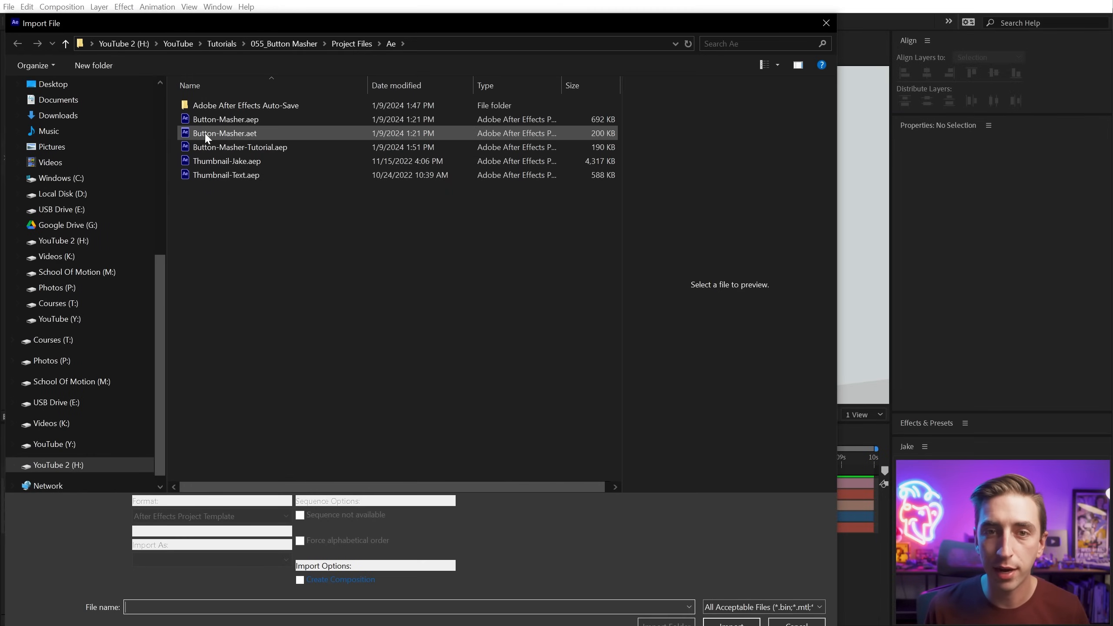
pyautogui.click(248, 135)
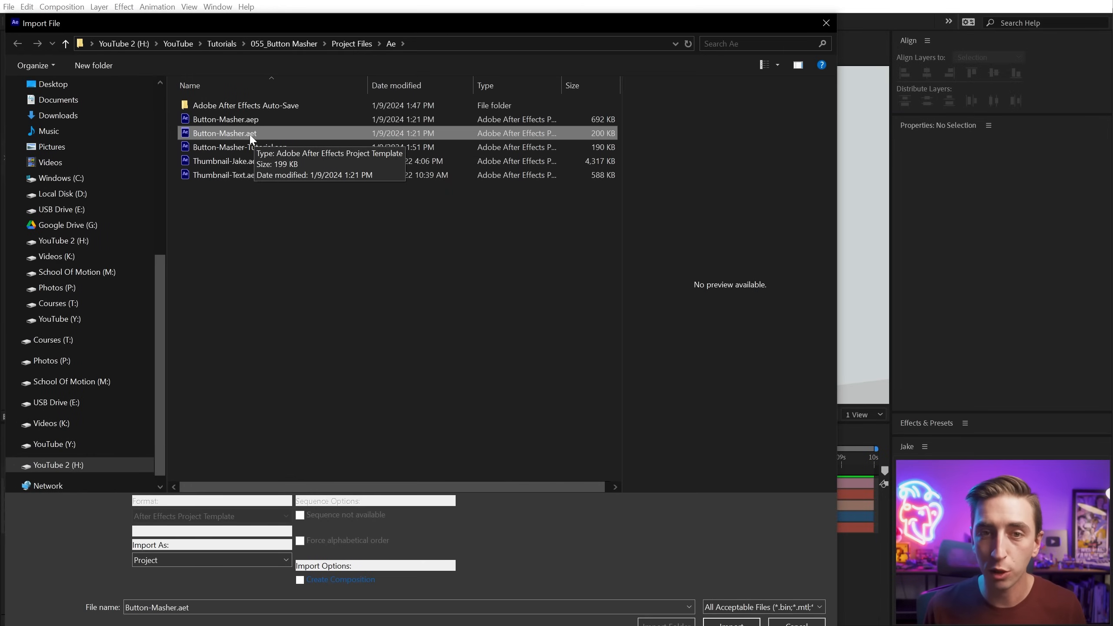
pyautogui.doubleClick(248, 135)
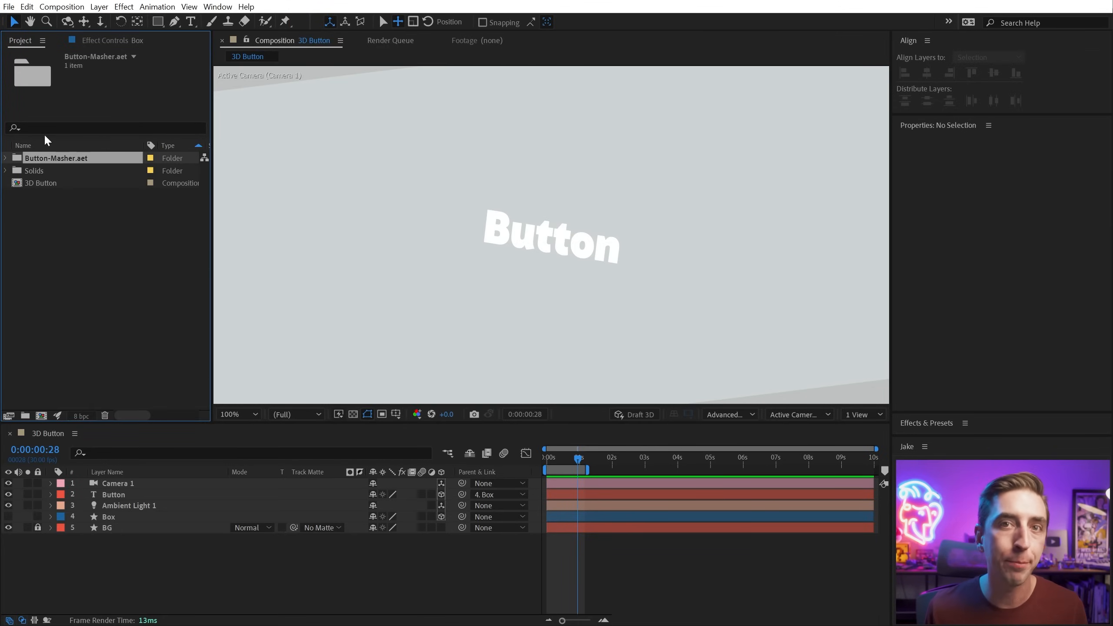
# Move the Button composition out of the imported Button-Masher.aet folder to the project root and delete the folder
pyautogui.click(6, 158)
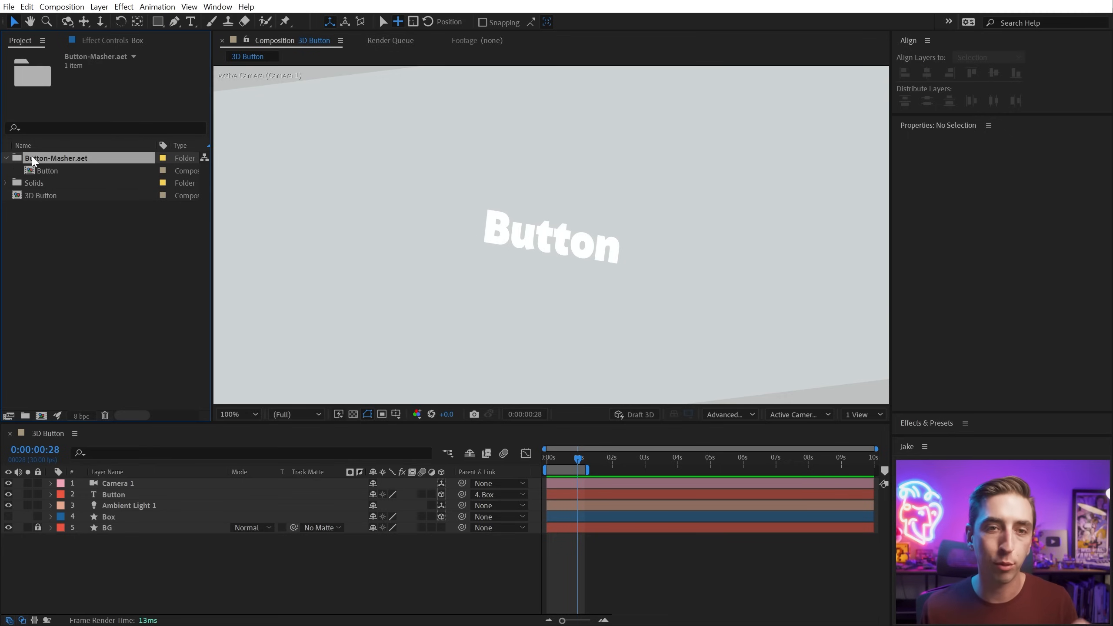
pyautogui.click(48, 173)
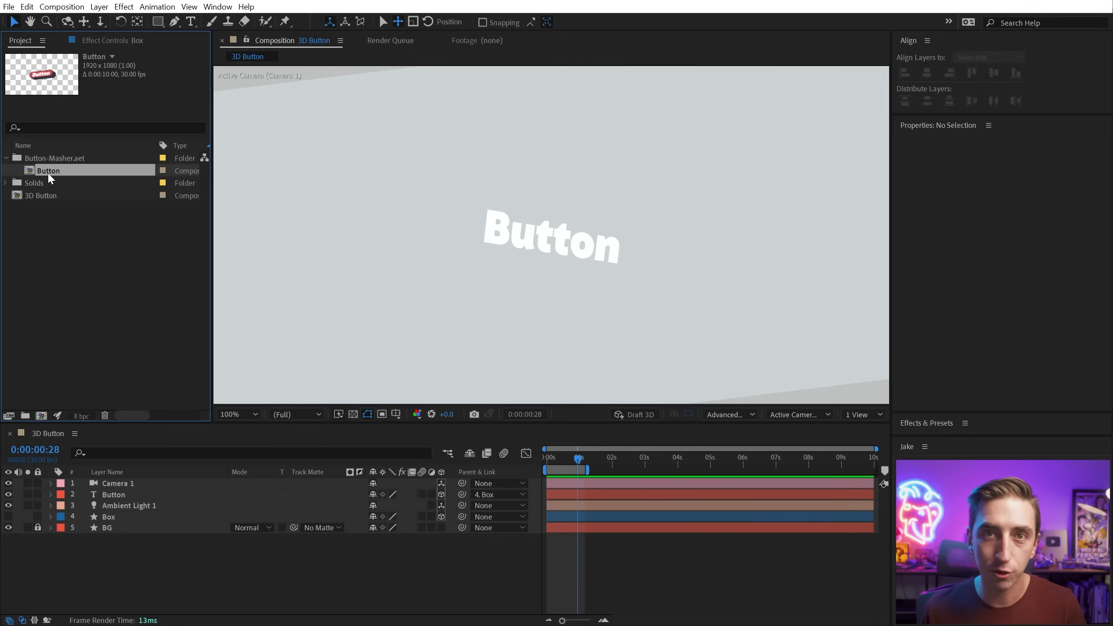
pyautogui.moveTo(49, 170); pyautogui.dragTo(43, 252)
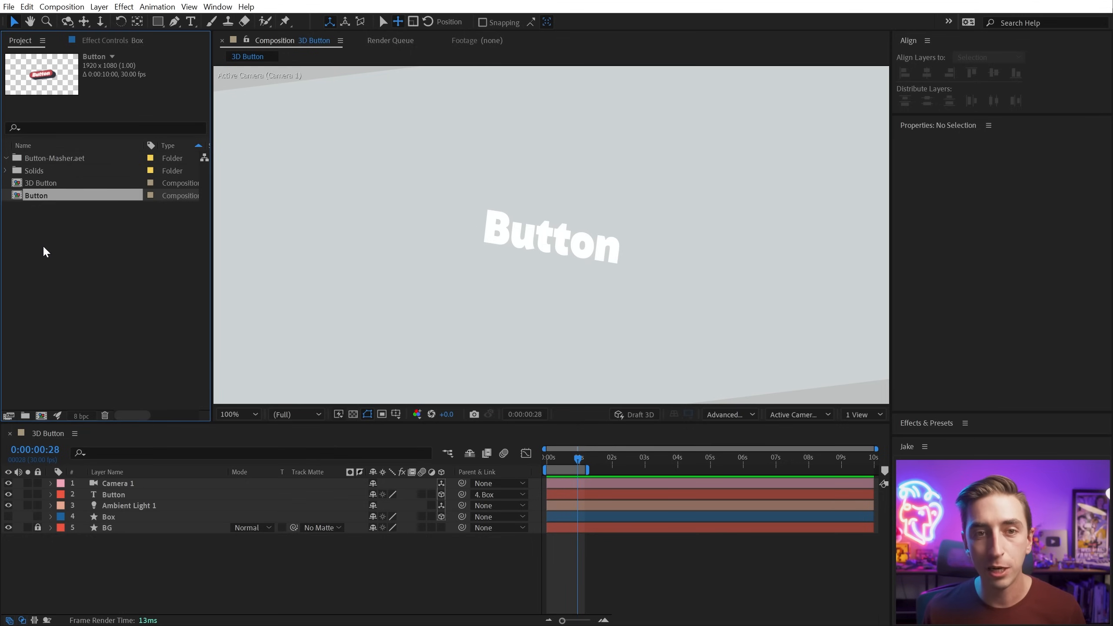
pyautogui.click(48, 158)
pyautogui.press('Delete')
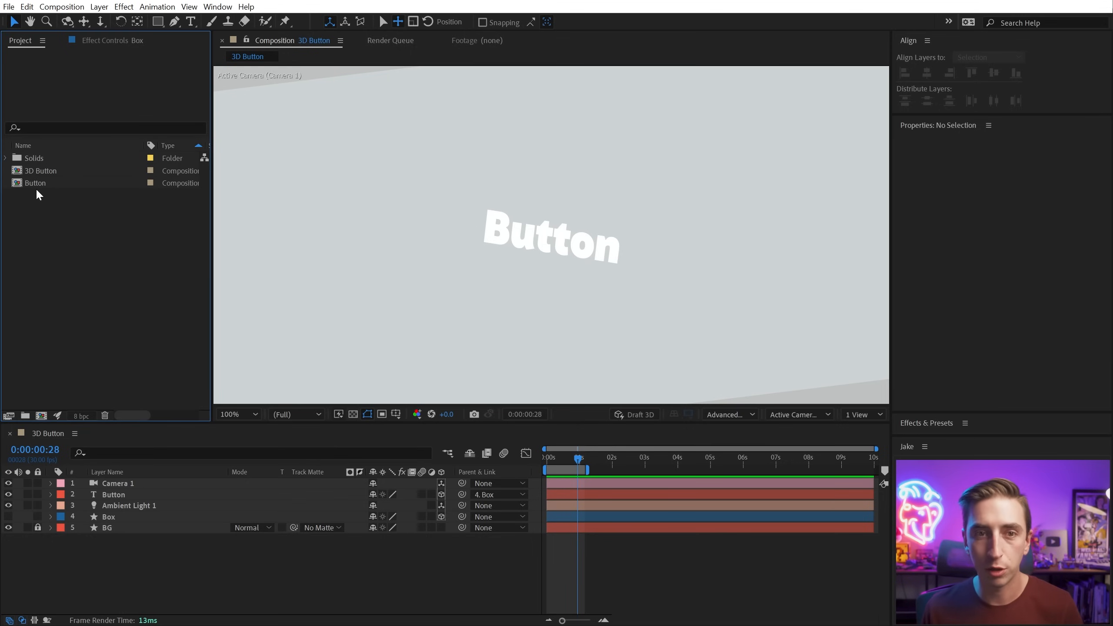
# Open the Button composition and examine its text and shape layers and the effect controls of Button Shape
pyautogui.doubleClick(34, 184)
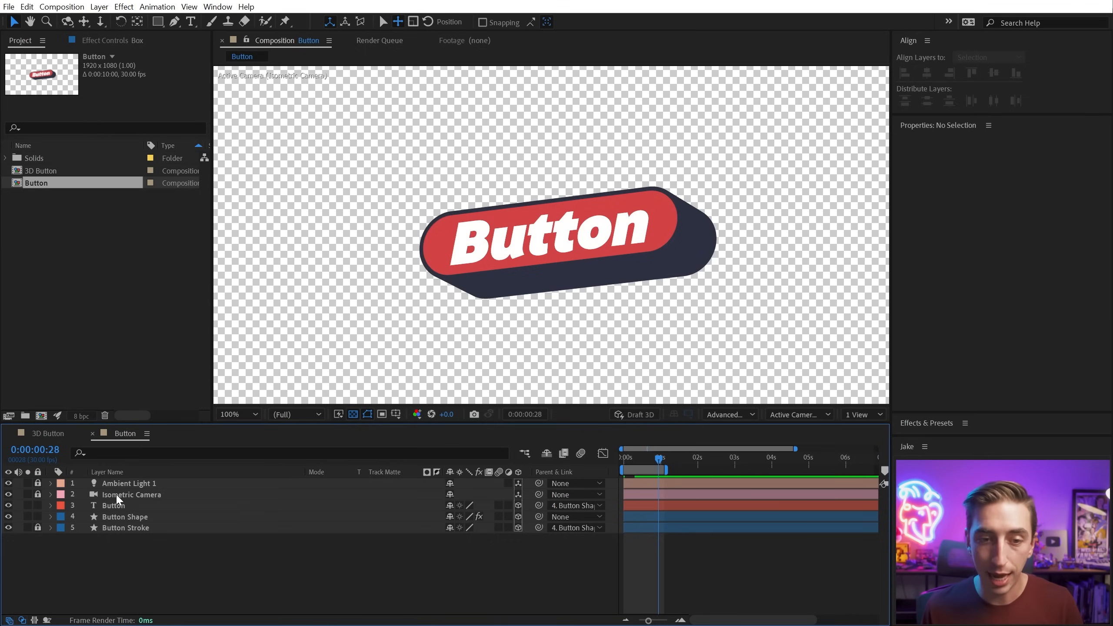
pyautogui.click(119, 516)
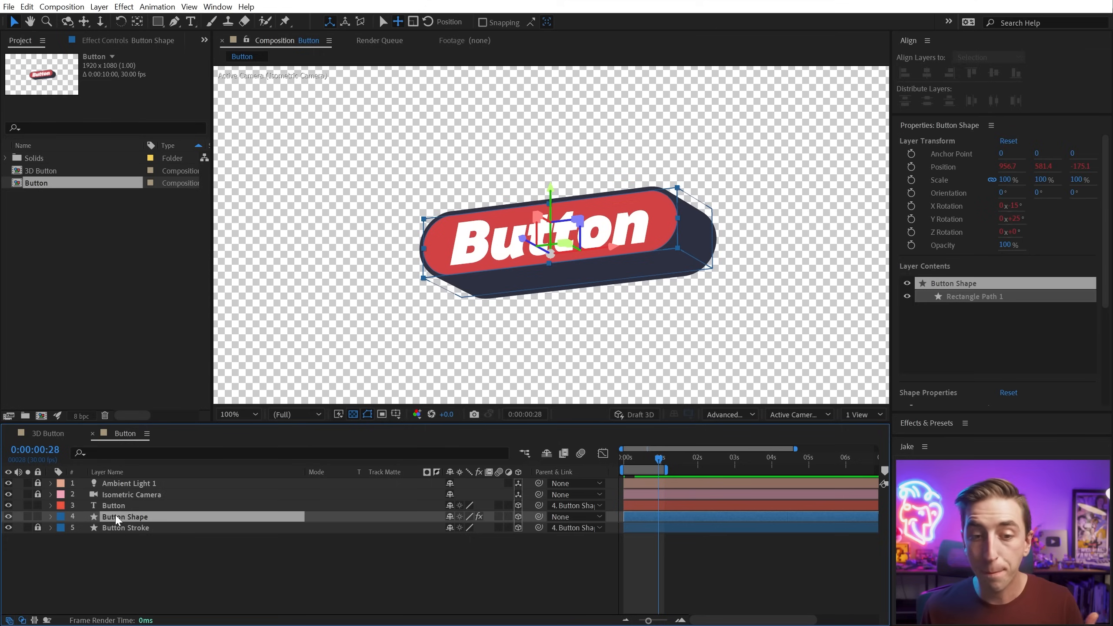
pyautogui.click(116, 509)
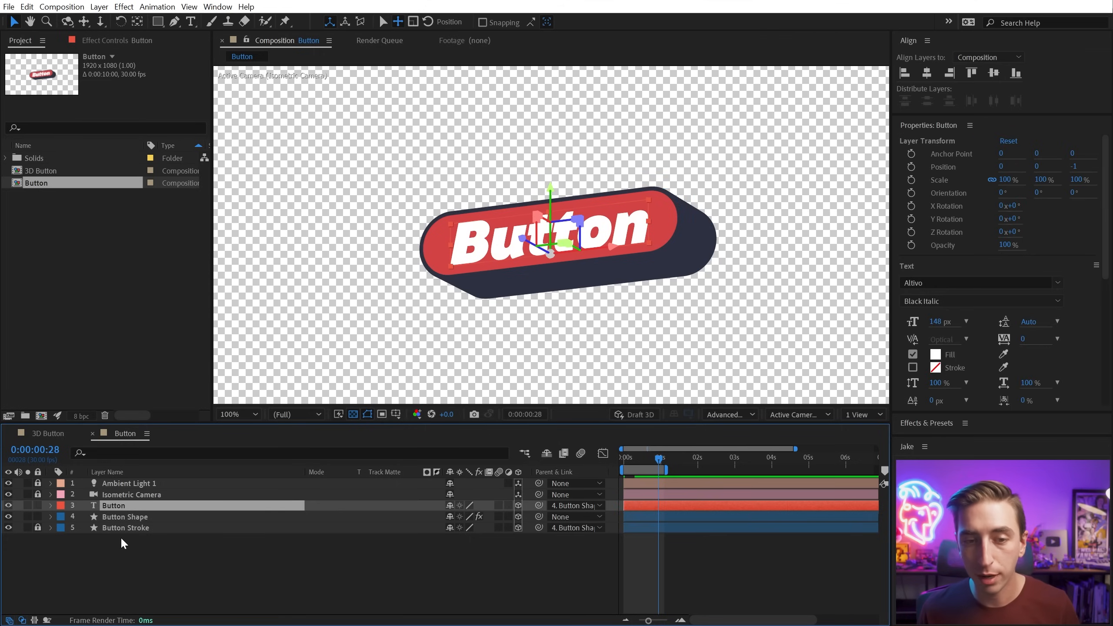
pyautogui.click(123, 517)
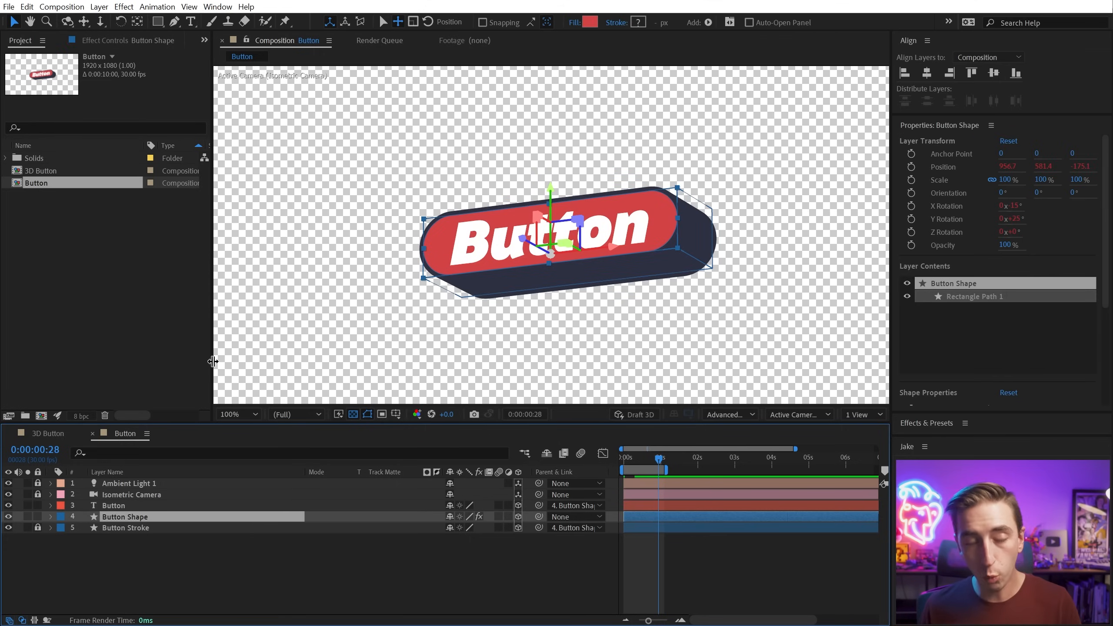
pyautogui.click(124, 41)
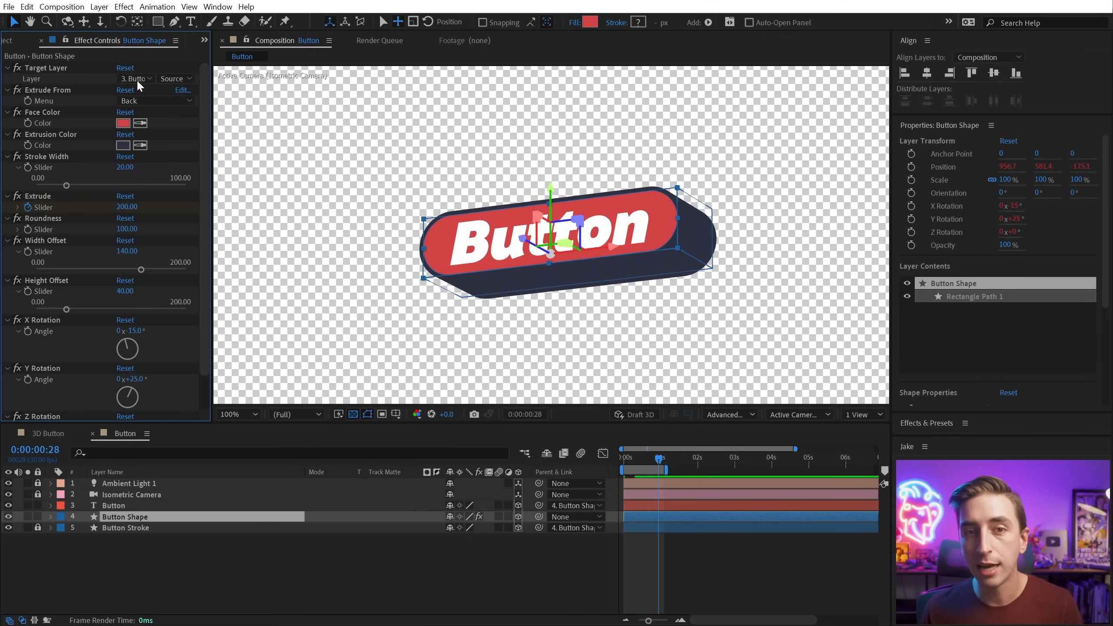
pyautogui.click(13, 41)
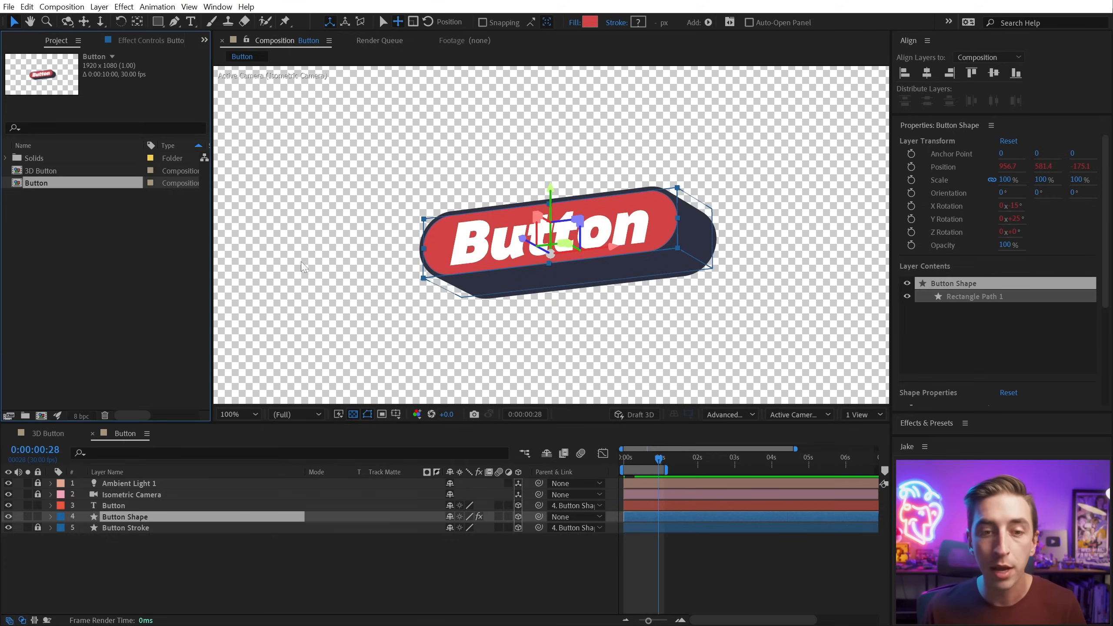
# Return to the 3D Button composition, hide its Button text layer, and add the Button composition directly above BG
pyautogui.click(63, 432)
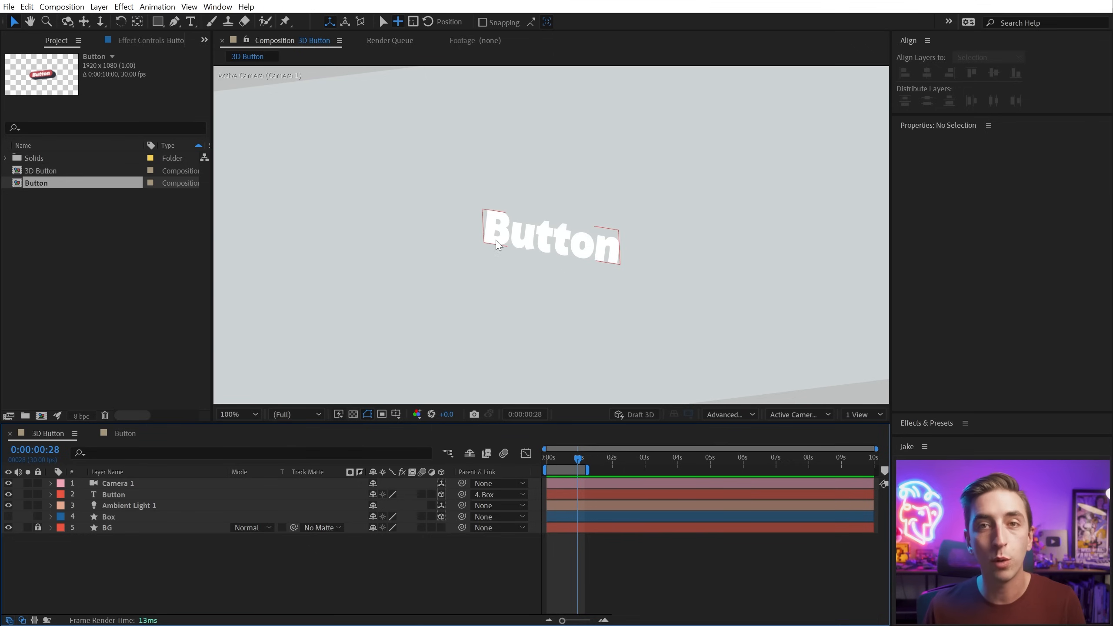
pyautogui.click(121, 494)
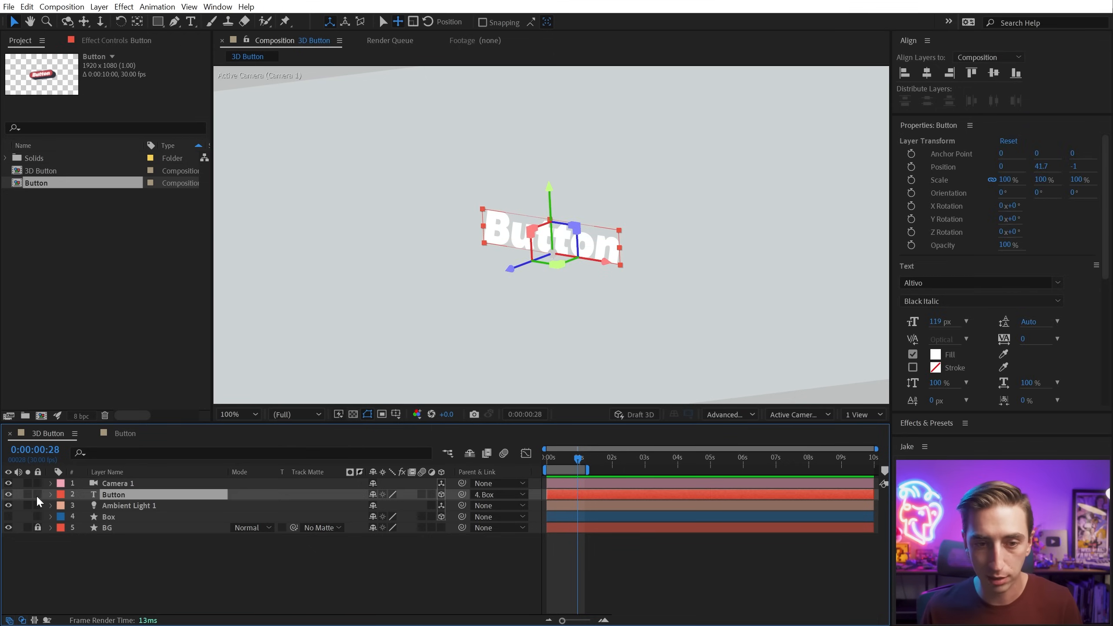
pyautogui.click(8, 494)
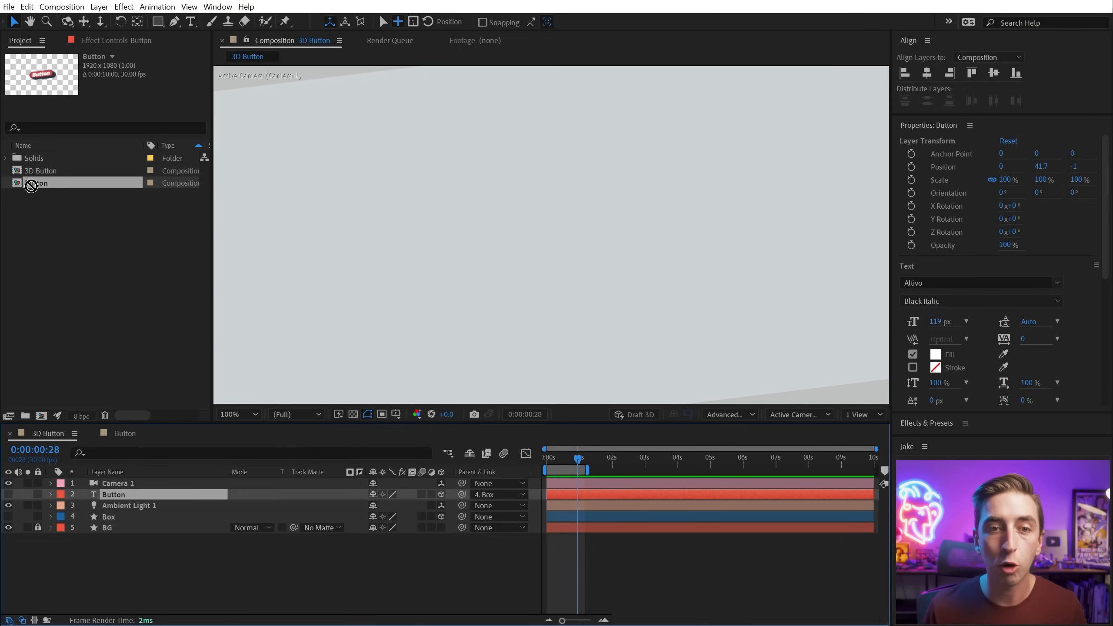
pyautogui.moveTo(30, 186); pyautogui.dragTo(124, 530)
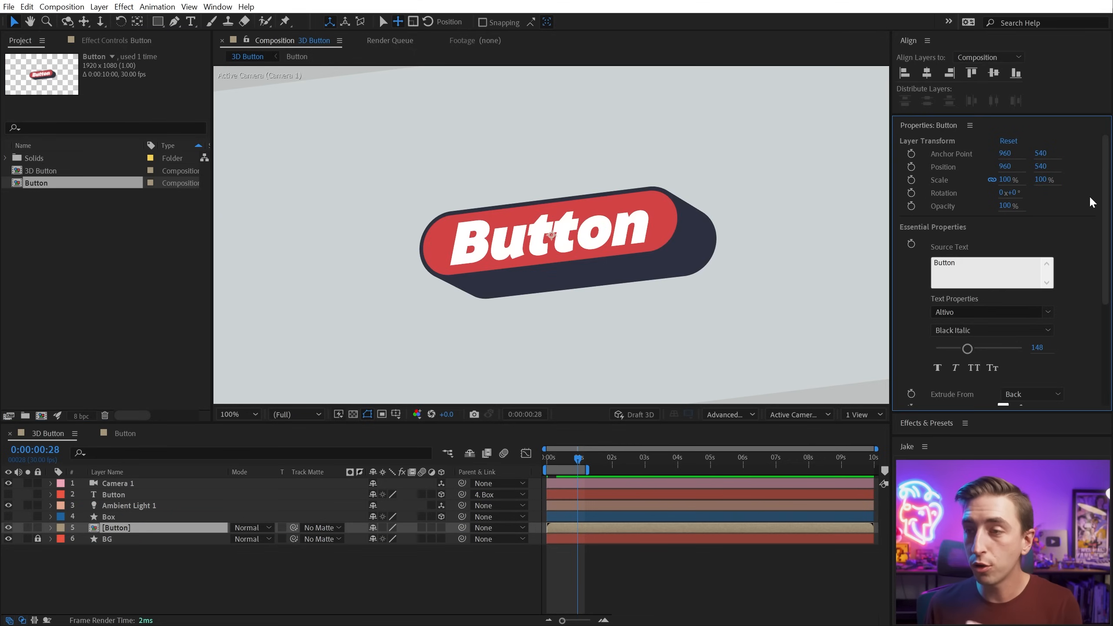
# Expand the nested Button layer's Essential Properties and look through the available text, color, extrusion and rotation controls
pyautogui.moveTo(1109, 160)
pyautogui.mouseDown()
pyautogui.moveTo(1096, 197)
pyautogui.moveTo(1101, 266)
pyautogui.mouseUp()
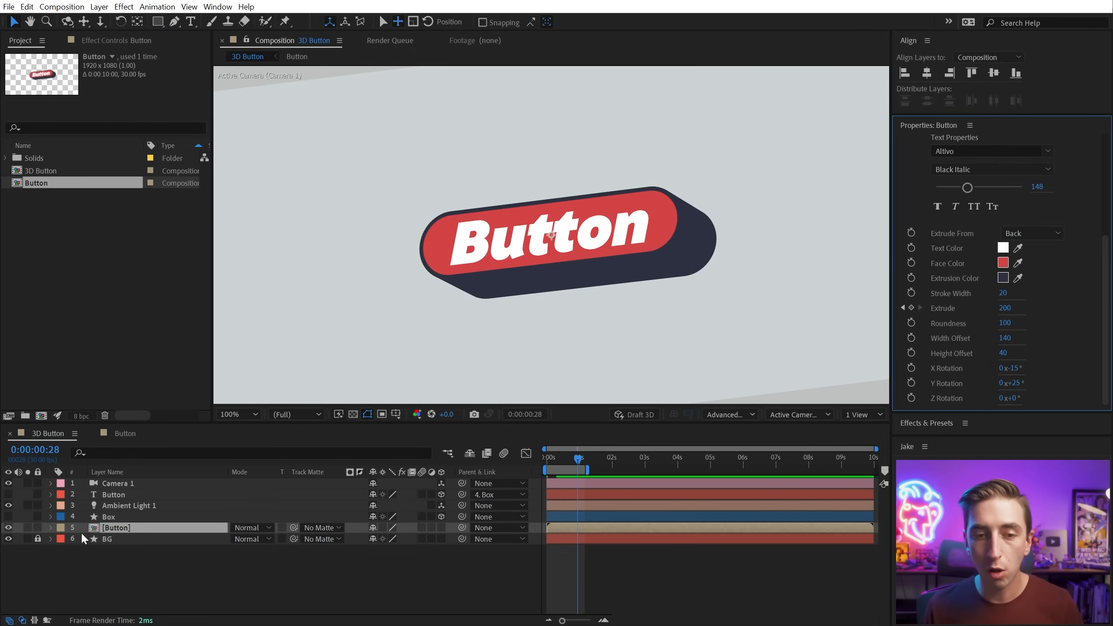
pyautogui.click(50, 527)
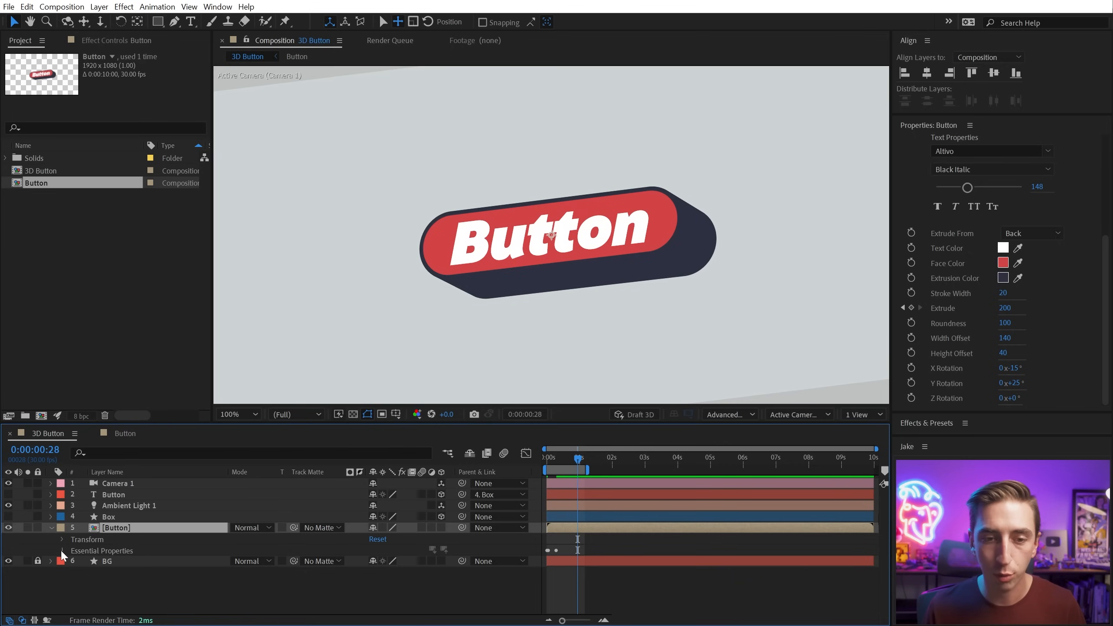
pyautogui.click(62, 551)
pyautogui.scroll(-3, 121, 548)
pyautogui.scroll(3, 214, 552)
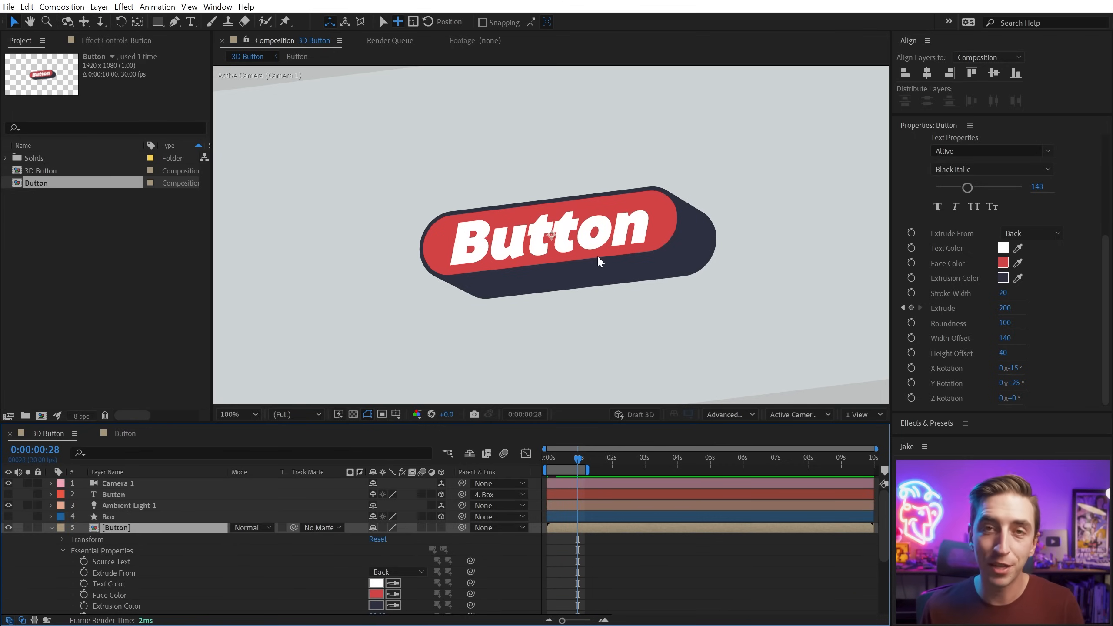
# Replace the nested Button layer's Source Text with "Jake In Motion"
pyautogui.scroll(4, 1097, 176)
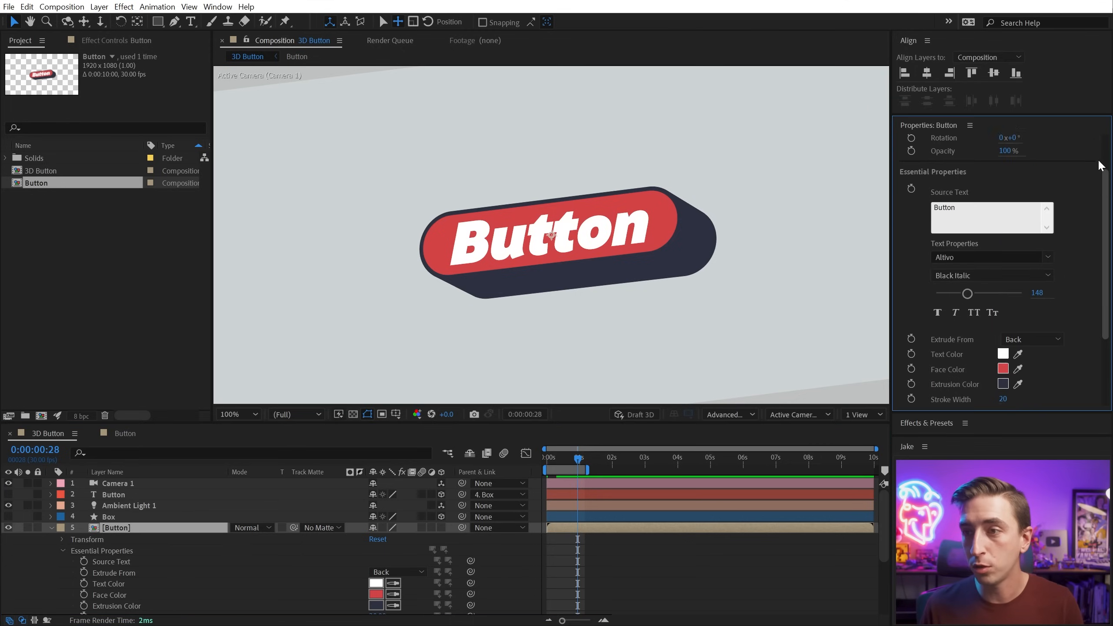
pyautogui.click(953, 247)
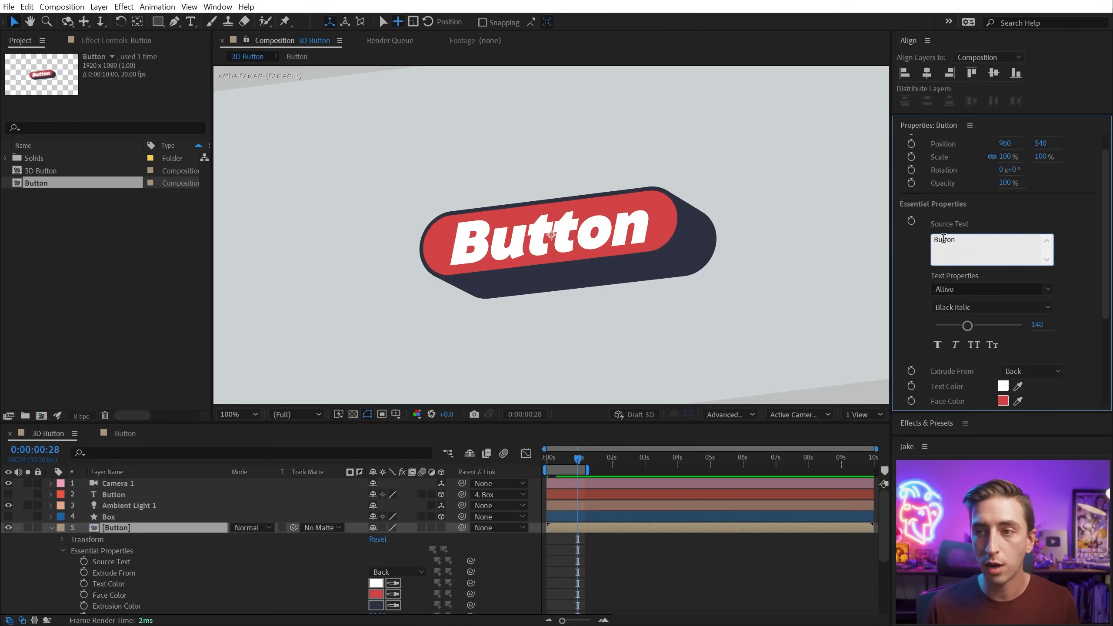
pyautogui.hotkey('ctrl', 'a')
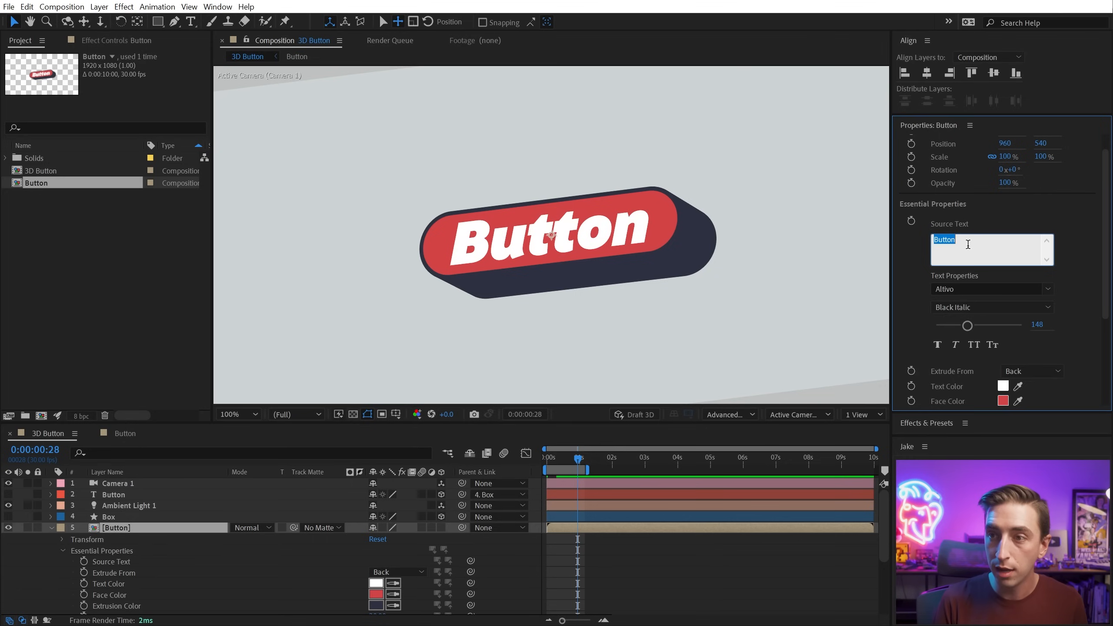
pyautogui.write('Jake In Moti')
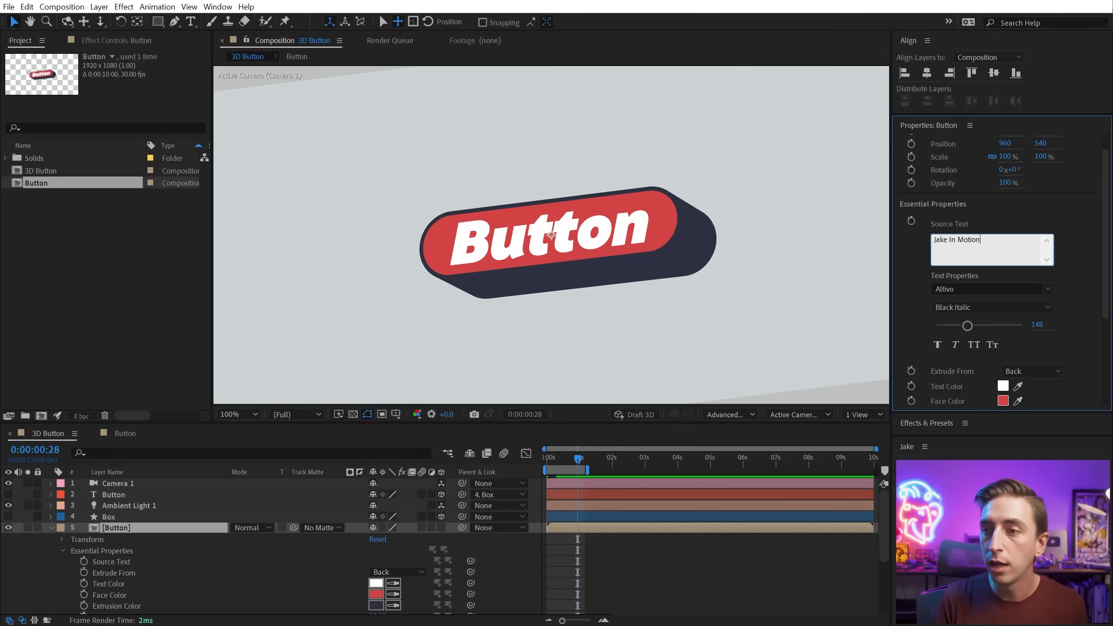
pyautogui.click(665, 535)
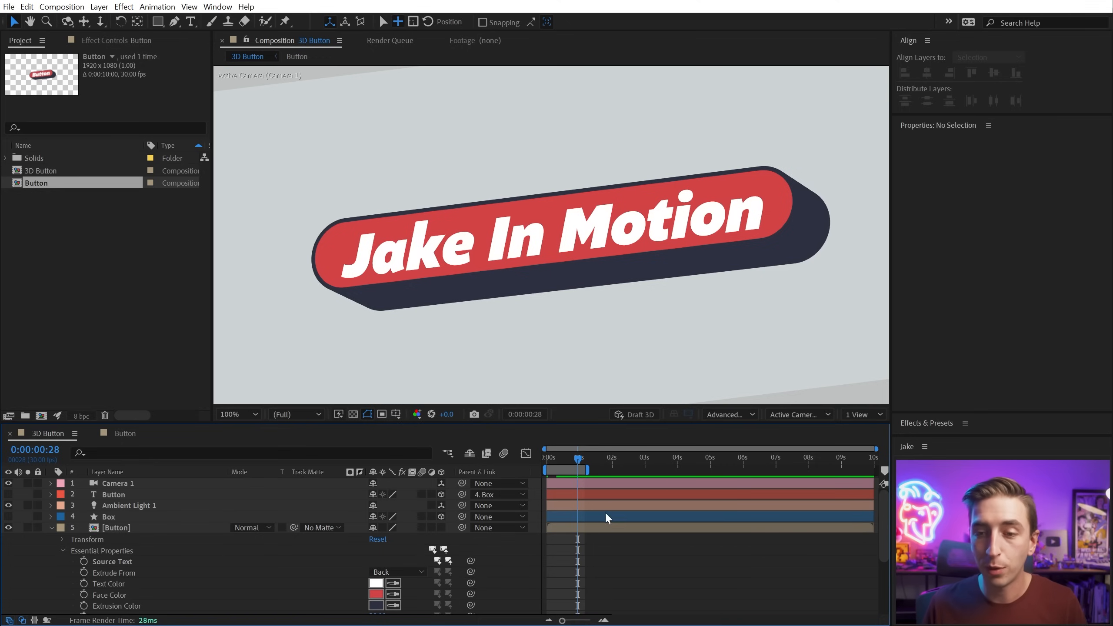
# Try a different Text Color on the nested Button layer
pyautogui.click(603, 528)
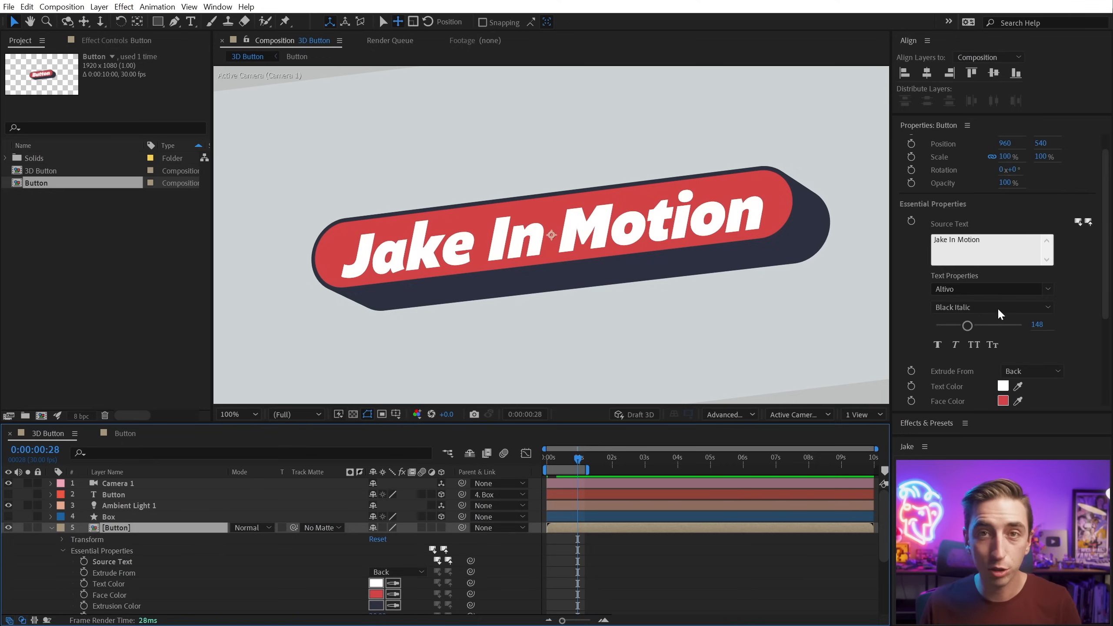
pyautogui.moveTo(1105, 239); pyautogui.dragTo(1105, 245)
pyautogui.scroll(-5, 1057, 287)
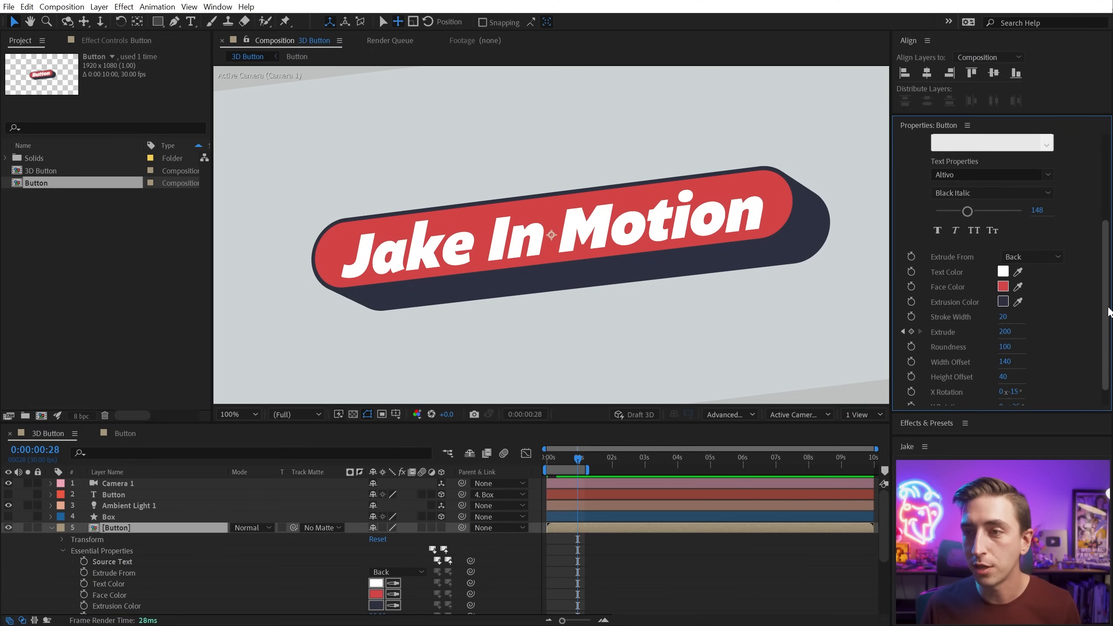
pyautogui.click(1003, 271)
pyautogui.moveTo(313, 406); pyautogui.dragTo(432, 440)
pyautogui.click(464, 416)
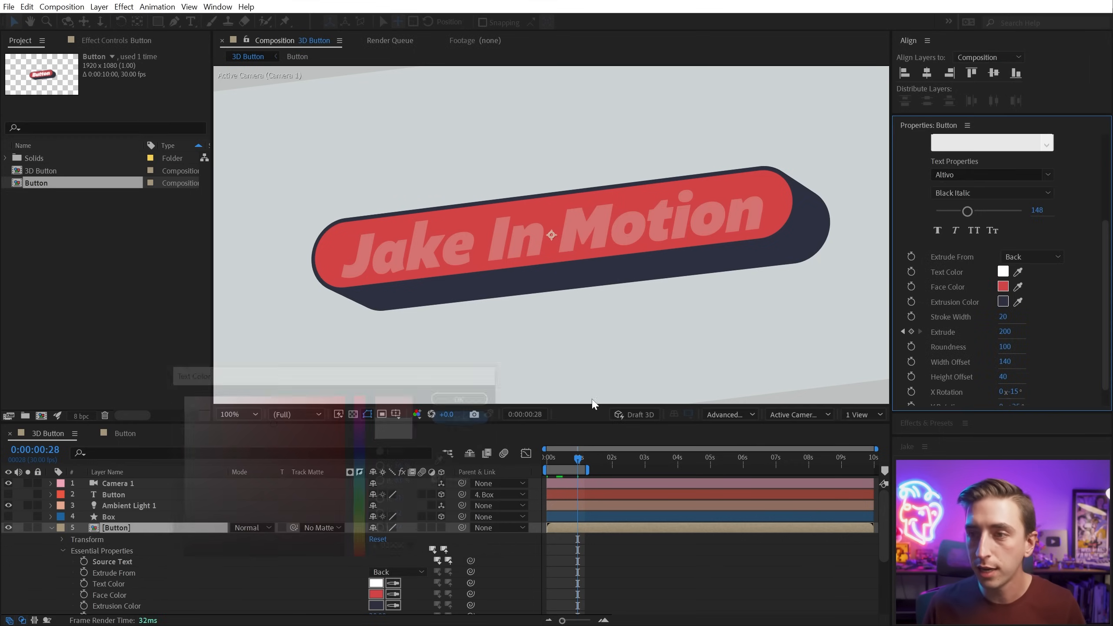
# Try a different Face Color on the nested Button layer
pyautogui.click(1003, 286)
pyautogui.click(309, 481)
pyautogui.moveTo(359, 550); pyautogui.dragTo(351, 504)
pyautogui.click(464, 416)
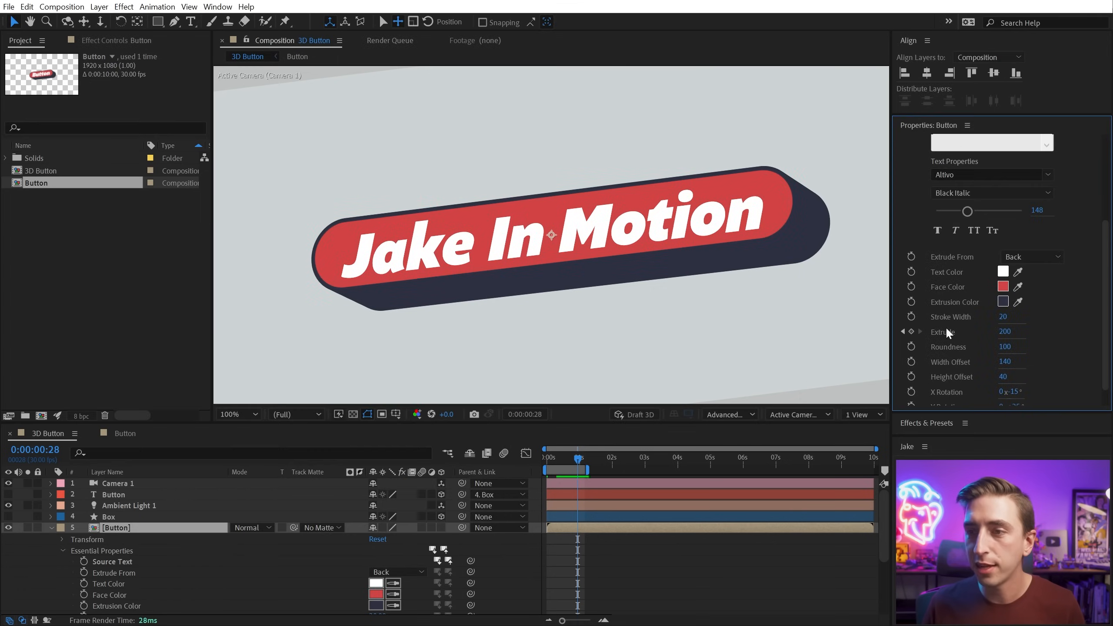
# Try the blue 6D85EA as the nested Button layer's Extrusion Color
pyautogui.click(1002, 301)
pyautogui.moveTo(273, 541); pyautogui.dragTo(267, 408)
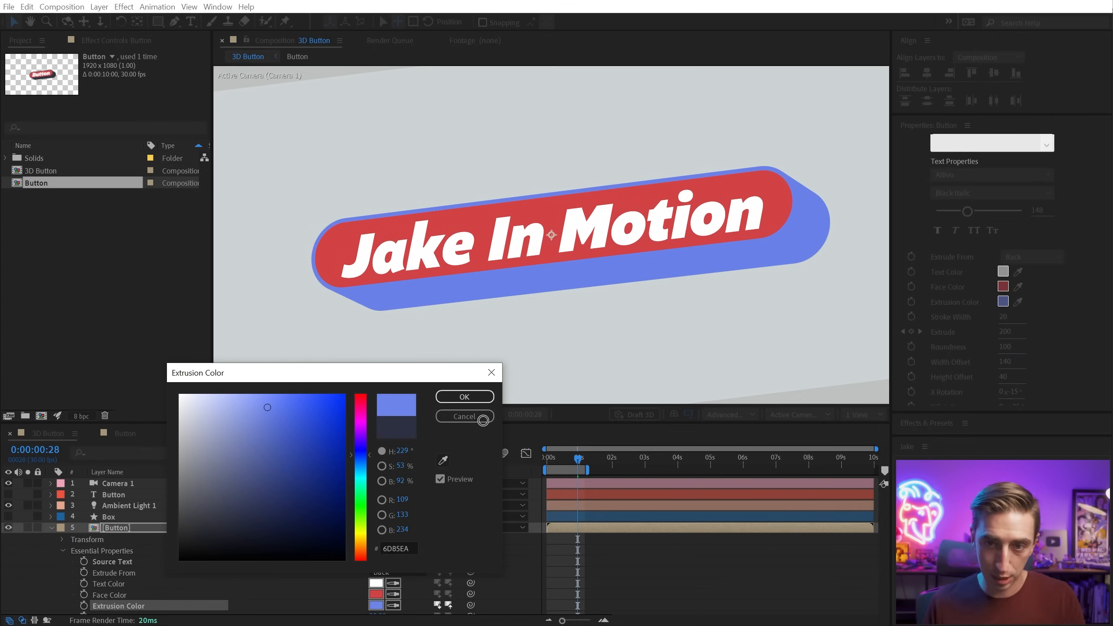
pyautogui.click(465, 417)
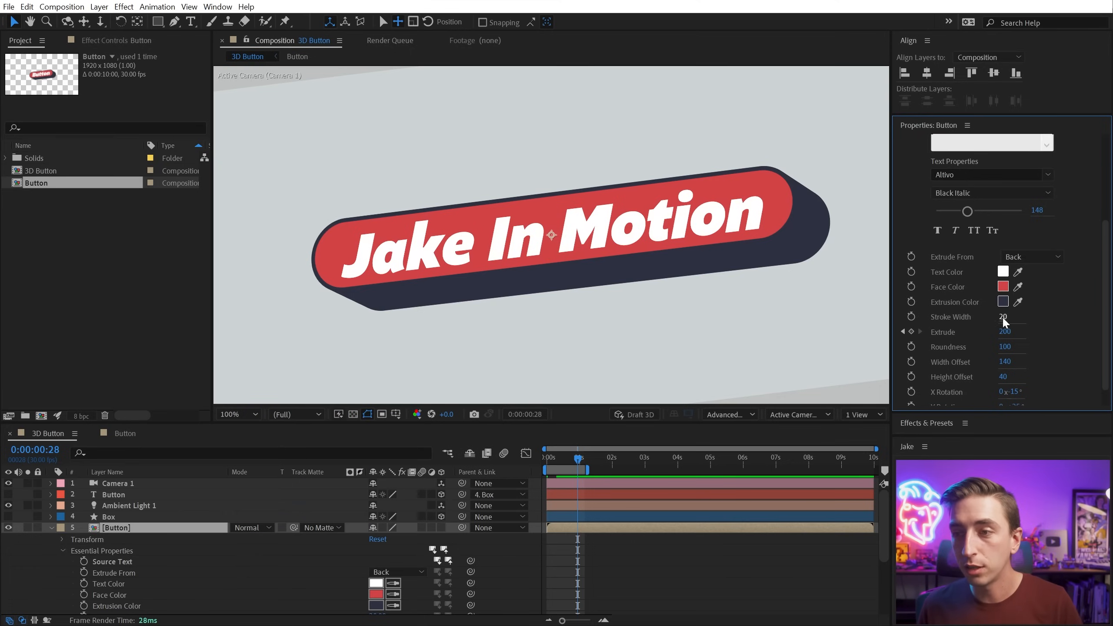
# Try a different Stroke Width on the nested Button layer and undo the change
pyautogui.moveTo(1002, 318); pyautogui.dragTo(1029, 305)
pyautogui.hotkey('ctrl', 'z')
pyautogui.hotkey('ctrl', 'z')
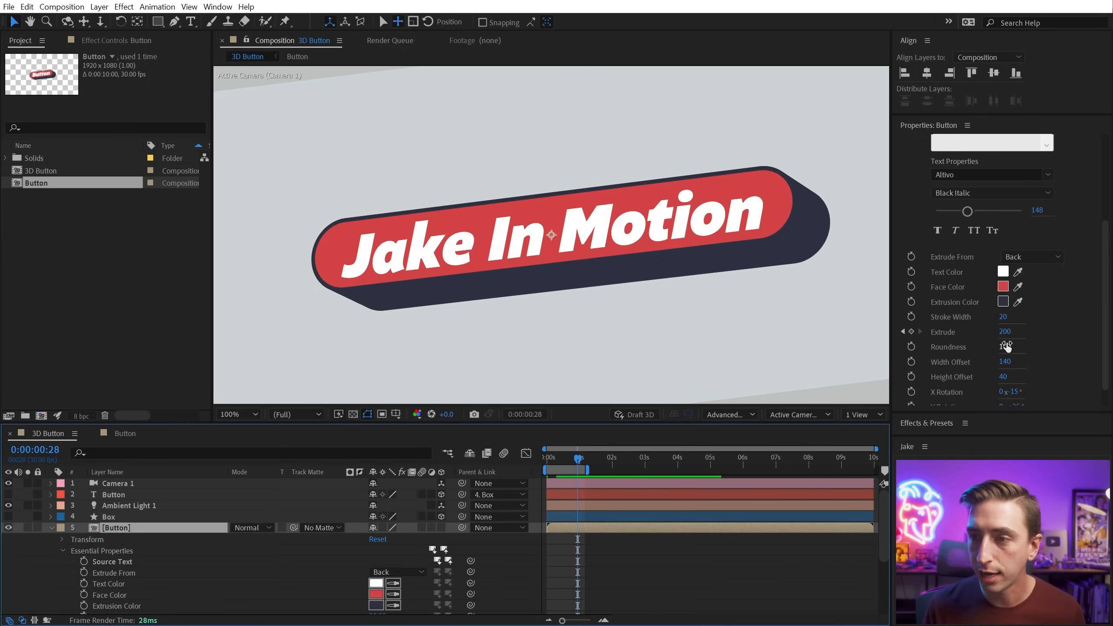
# Try other Roundness values on the nested Button layer, then set Roundness back to 100
pyautogui.moveTo(1005, 346); pyautogui.dragTo(939, 336)
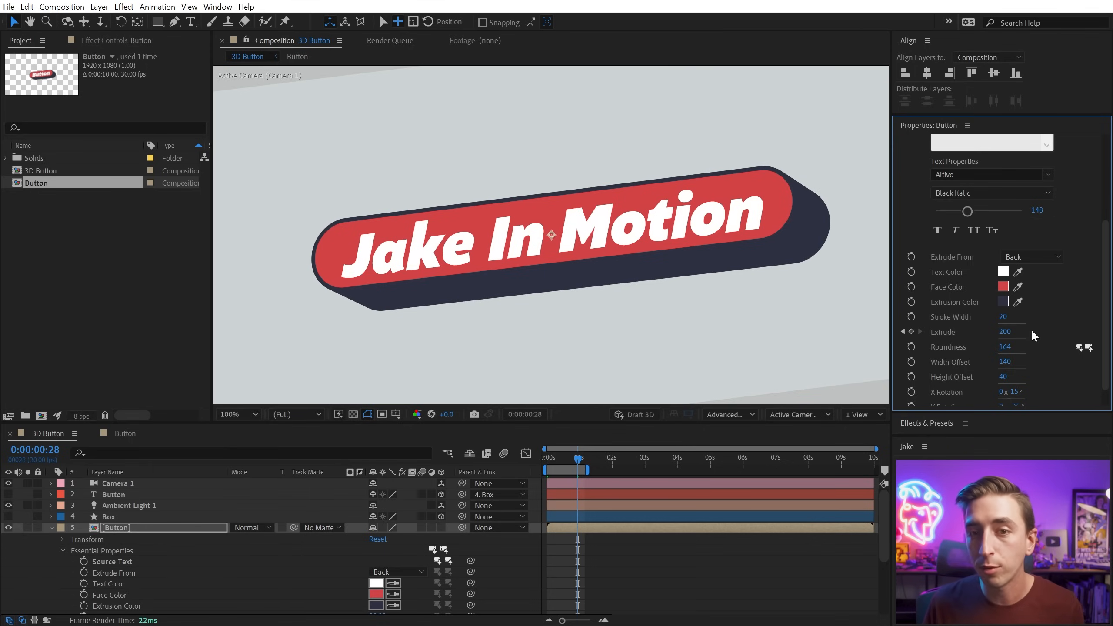
pyautogui.click(1007, 334)
pyautogui.click(1010, 349)
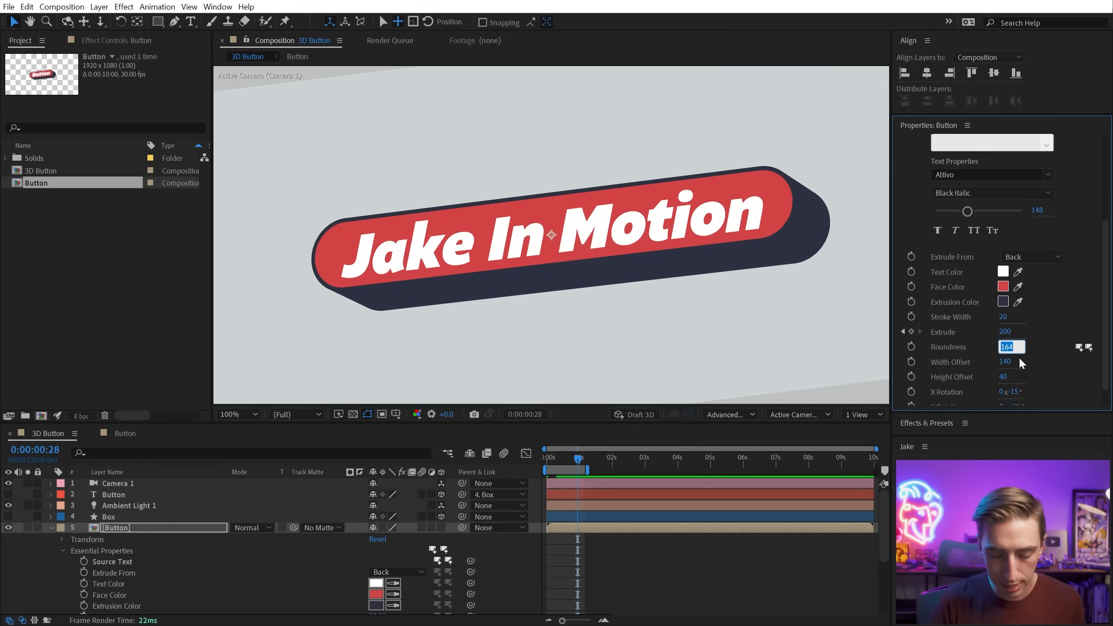
pyautogui.write('100')
pyautogui.press('Return')
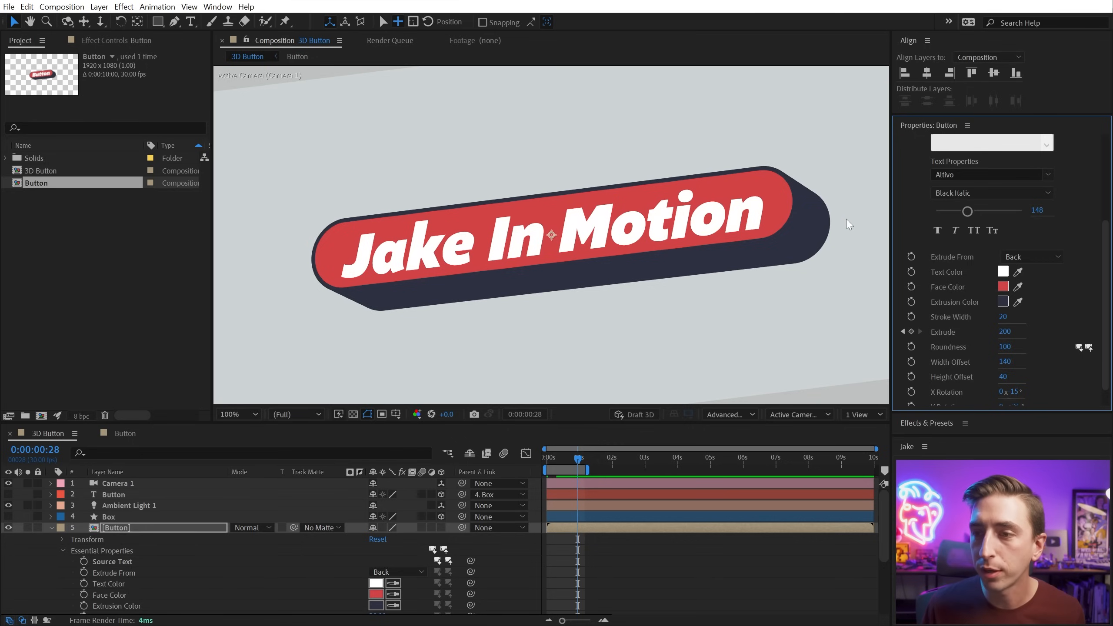
# Try a Width Offset of 172 and a Height Offset of 79 on the nested Button layer, then undo them
pyautogui.scroll(-1, 977, 358)
pyautogui.moveTo(1005, 337)
pyautogui.mouseDown()
pyautogui.moveTo(889, 340)
pyautogui.moveTo(1027, 338)
pyautogui.mouseUp()
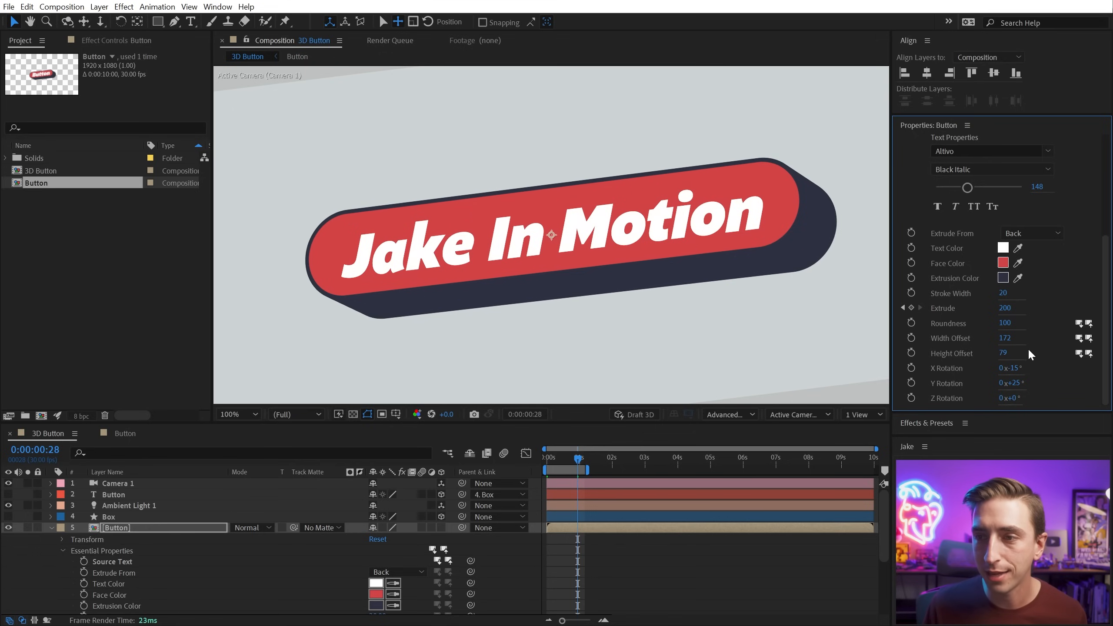
pyautogui.hotkey('ctrl', 'z')
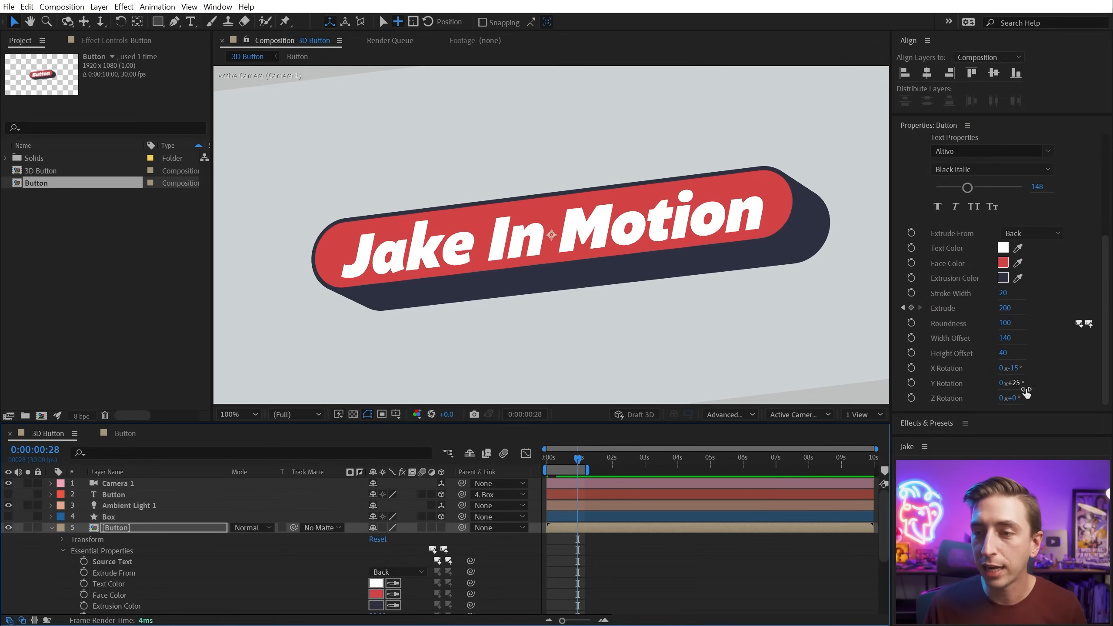
# Try other X Rotation and Y Rotation angles on the nested Button layer, such as 2° and -27°, then undo them
pyautogui.moveTo(1022, 369)
pyautogui.mouseDown()
pyautogui.moveTo(1060, 369)
pyautogui.moveTo(1008, 370)
pyautogui.moveTo(1022, 385)
pyautogui.moveTo(1045, 384)
pyautogui.moveTo(991, 381)
pyautogui.moveTo(1032, 395)
pyautogui.moveTo(1024, 386)
pyautogui.mouseUp()
pyautogui.hotkey('ctrl', 'z')
pyautogui.hotkey('ctrl', 'z')
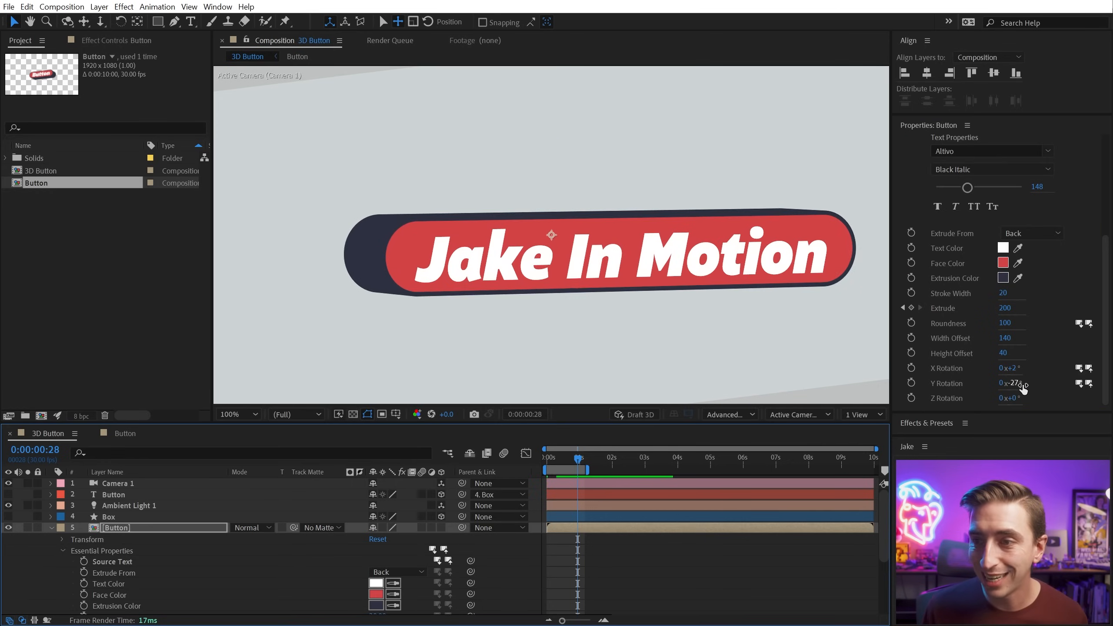
pyautogui.hotkey('ctrl', 'z')
pyautogui.hotkey('ctrl', 'z')
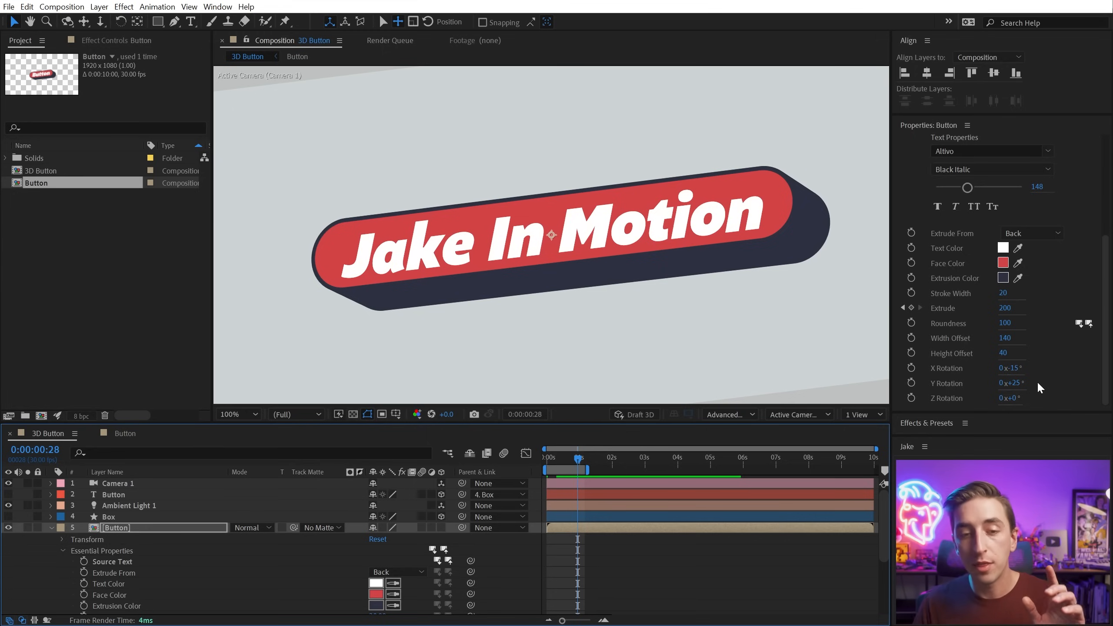
# Review the Button composition's 3D Renderer settings and the effect controls of its Button Shape layer, then close that composition
pyautogui.click(115, 437)
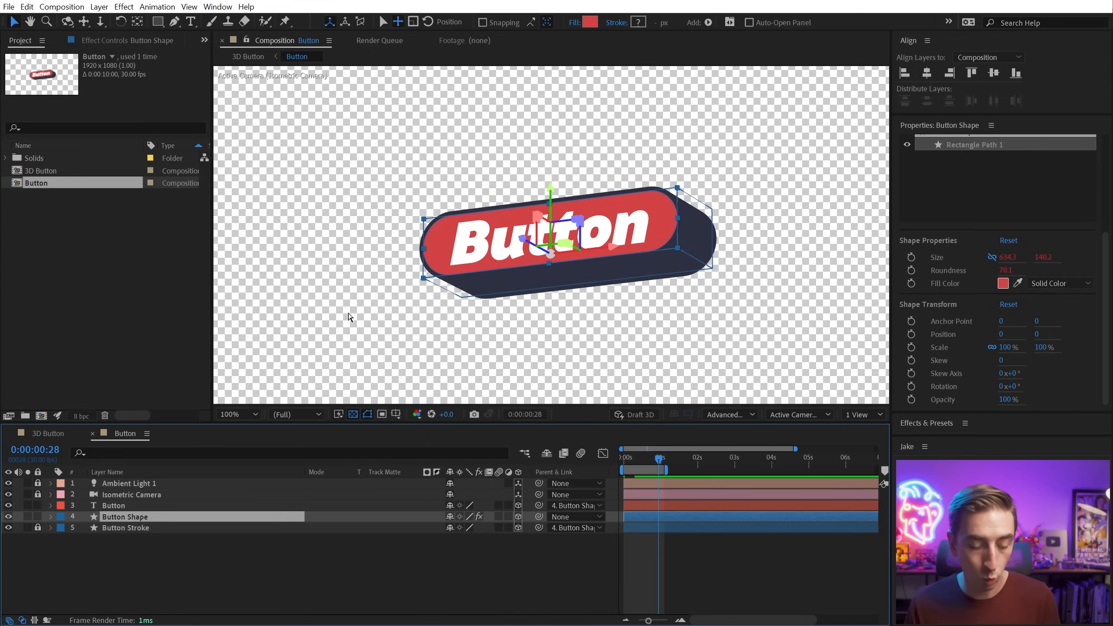
pyautogui.hotkey('ctrl', 'k')
pyautogui.click(169, 165)
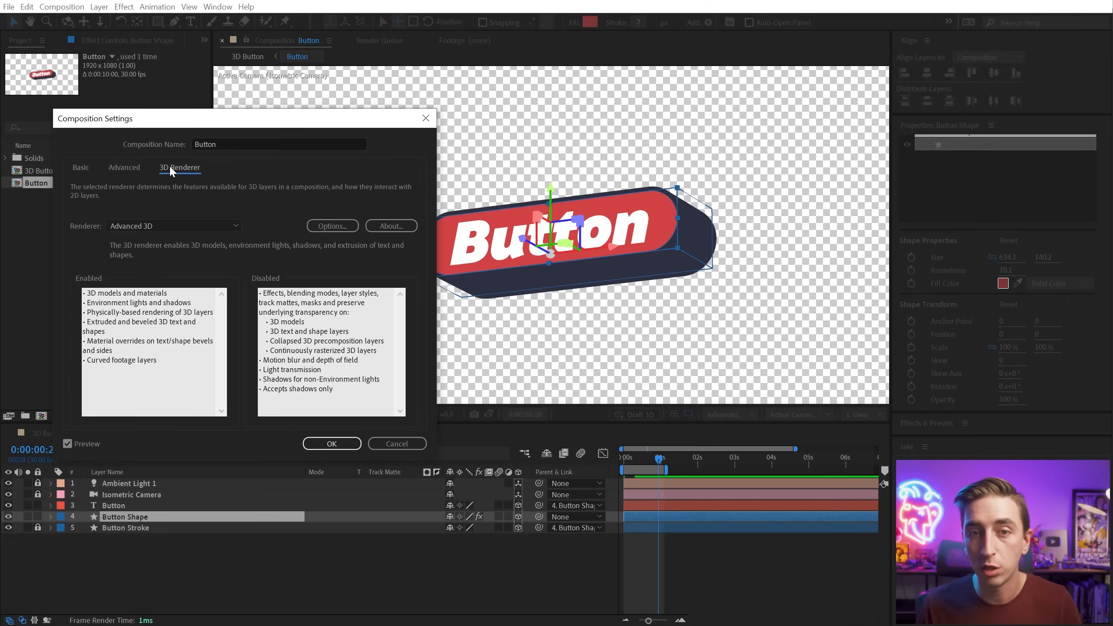
pyautogui.moveTo(196, 127); pyautogui.dragTo(475, 117)
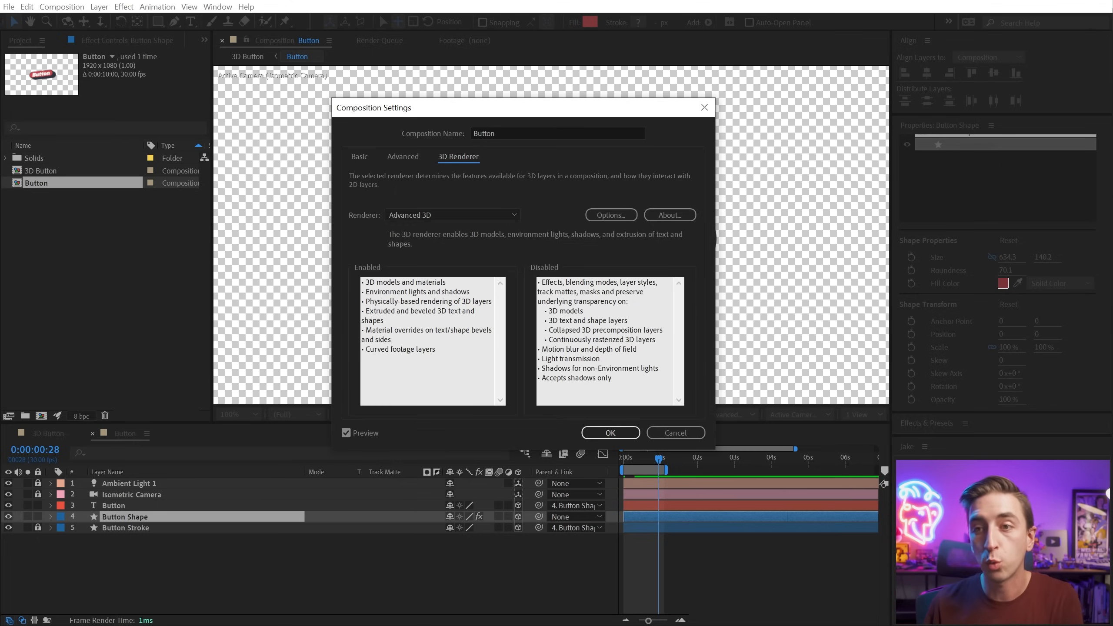
pyautogui.moveTo(634, 109); pyautogui.dragTo(608, 76)
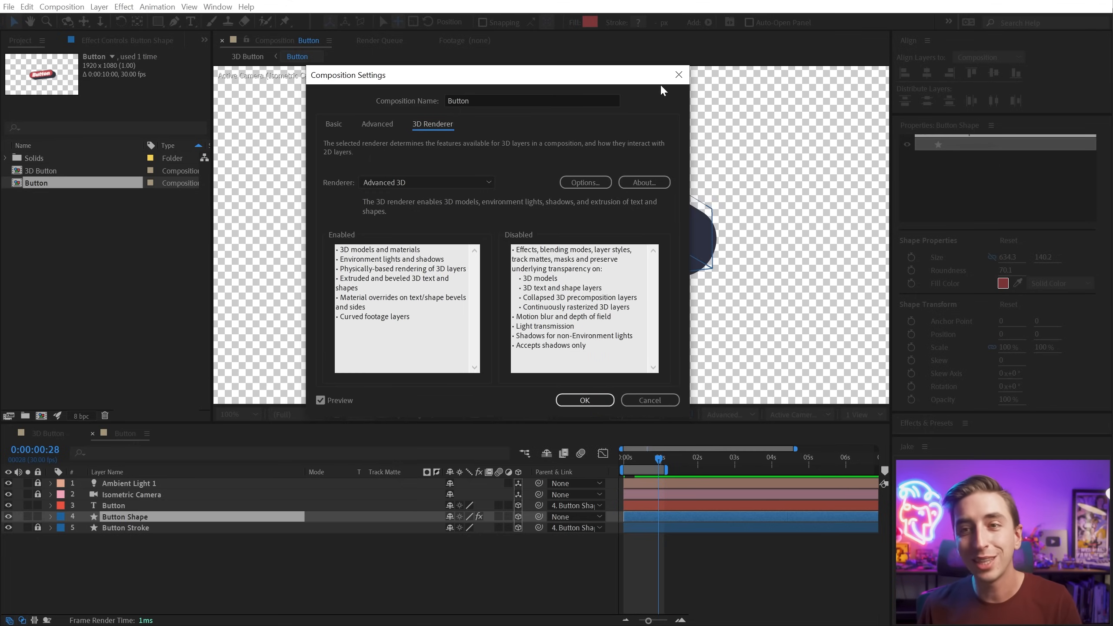
pyautogui.click(678, 74)
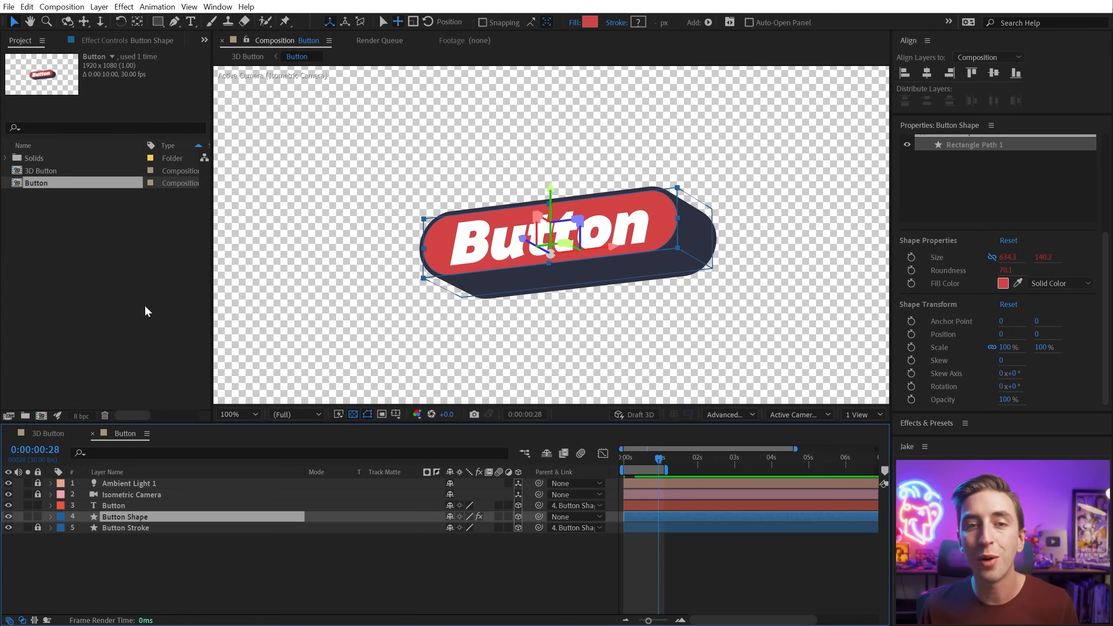
pyautogui.click(117, 40)
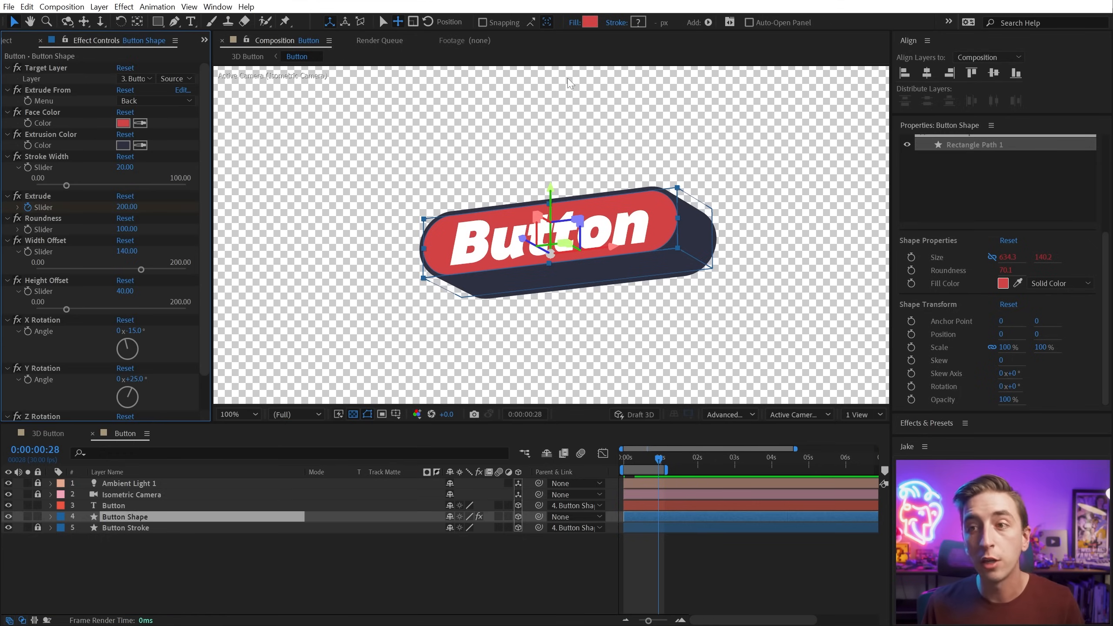
pyautogui.click(93, 434)
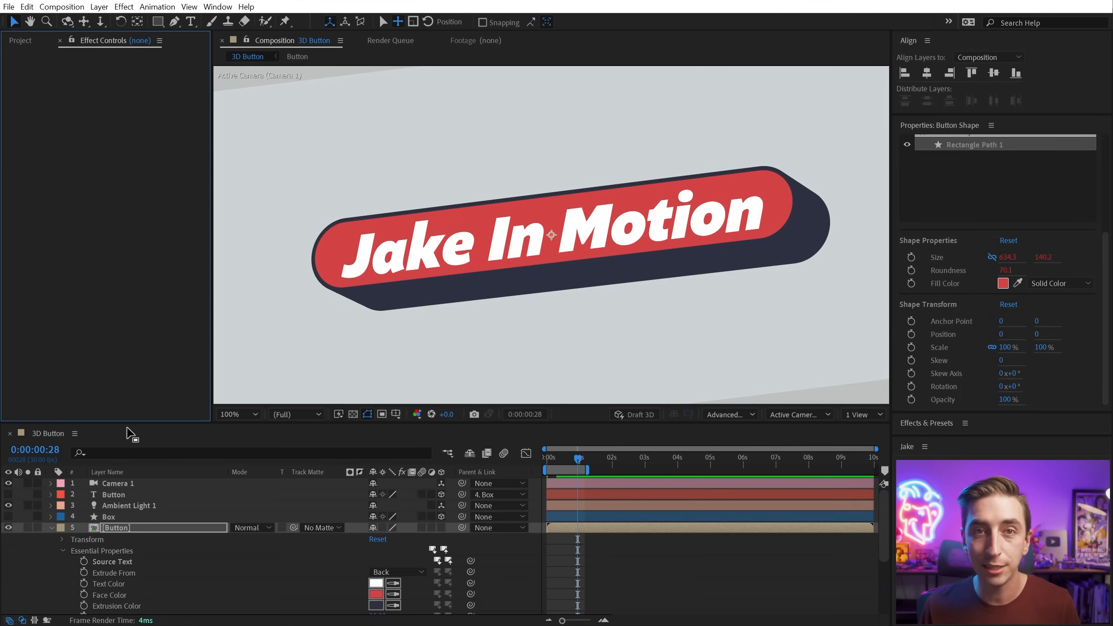
# Collapse the nested Button layer's properties and set the 3D Button composition's renderer to Classic 3D
pyautogui.click(574, 265)
pyautogui.scroll(-2, 53, 531)
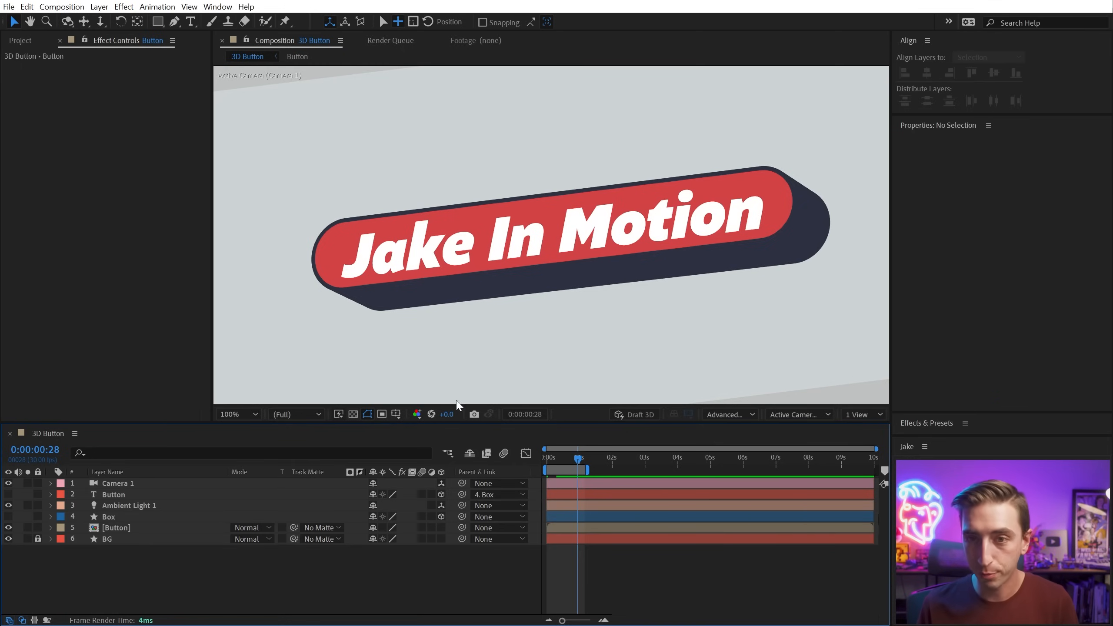
pyautogui.click(715, 414)
pyautogui.click(720, 422)
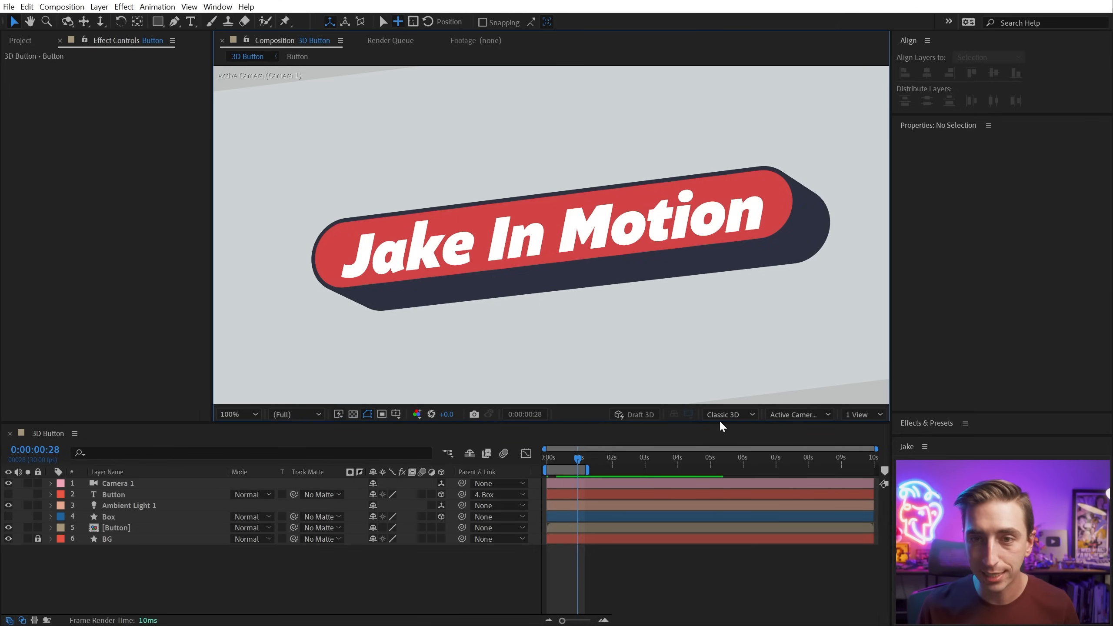
# Try different Y Rotation and Extrude values on the nested Button layer and undo them
pyautogui.click(135, 532)
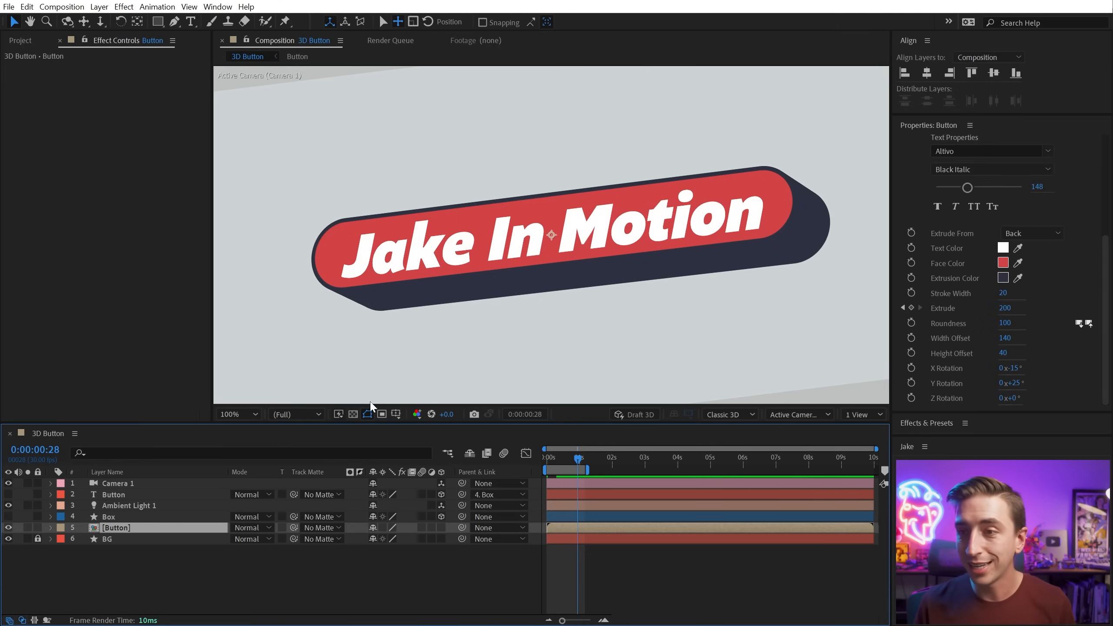
pyautogui.moveTo(1015, 382)
pyautogui.mouseDown()
pyautogui.moveTo(986, 383)
pyautogui.moveTo(1037, 383)
pyautogui.moveTo(1020, 383)
pyautogui.mouseUp()
pyautogui.moveTo(1003, 308); pyautogui.dragTo(1059, 322)
pyautogui.hotkey('ctrl', 'z')
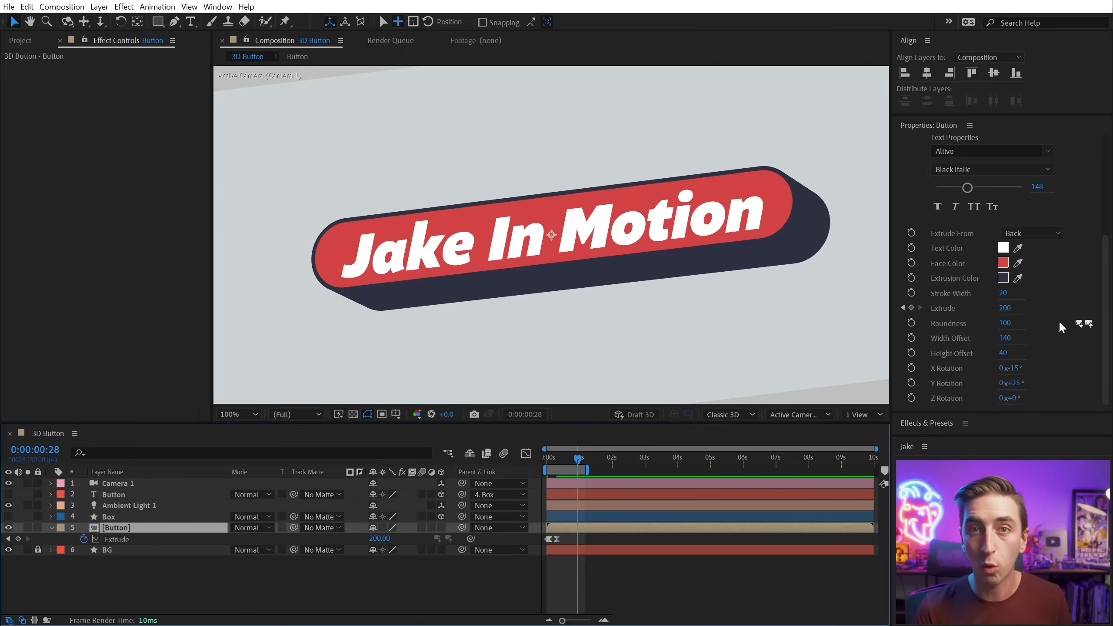
# Try moving and scaling the nested Button layer in the composition view and adjusting its Y Rotation, undoing each change
pyautogui.hotkey('shift', '/')
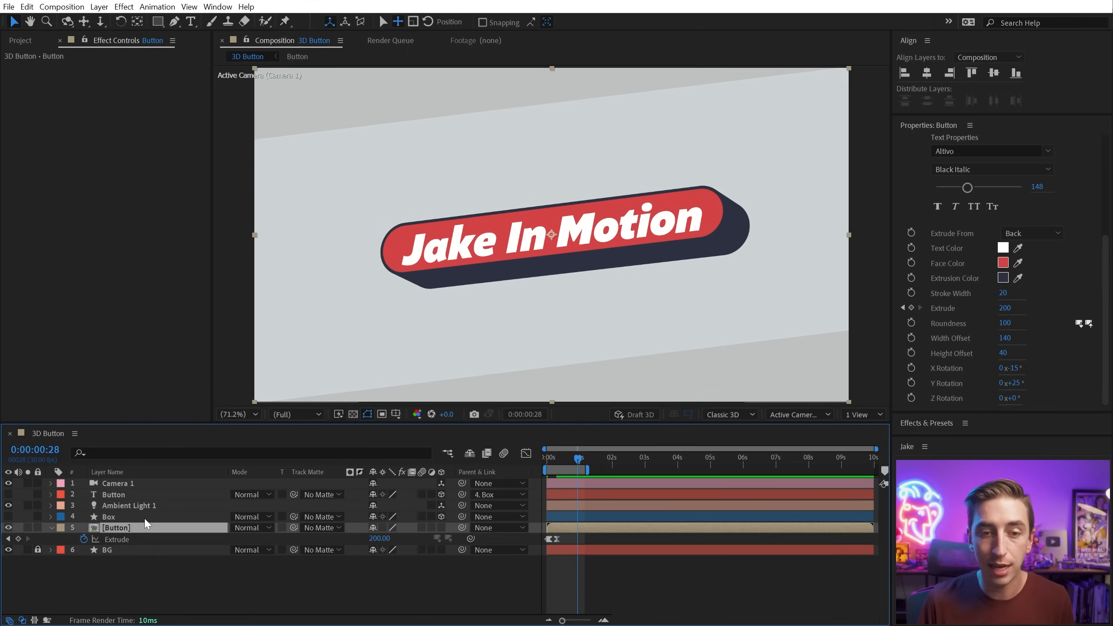
pyautogui.press('v')
pyautogui.moveTo(626, 204); pyautogui.dragTo(624, 163)
pyautogui.hotkey('ctrl', 'z')
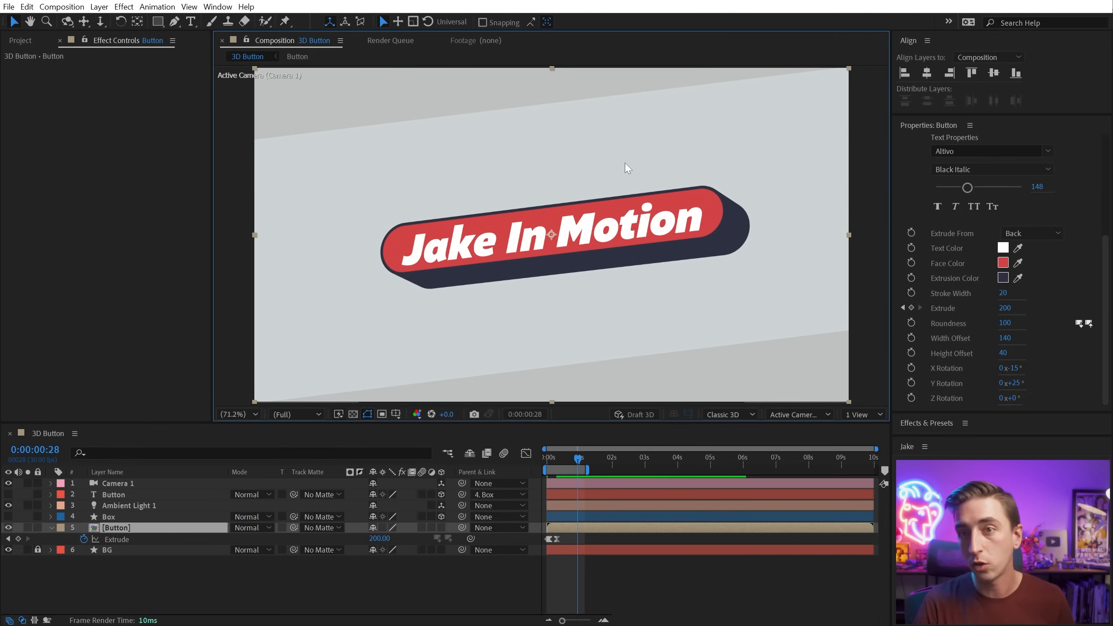
pyautogui.moveTo(551, 69); pyautogui.dragTo(550, 101)
pyautogui.hotkey('ctrl', 'z')
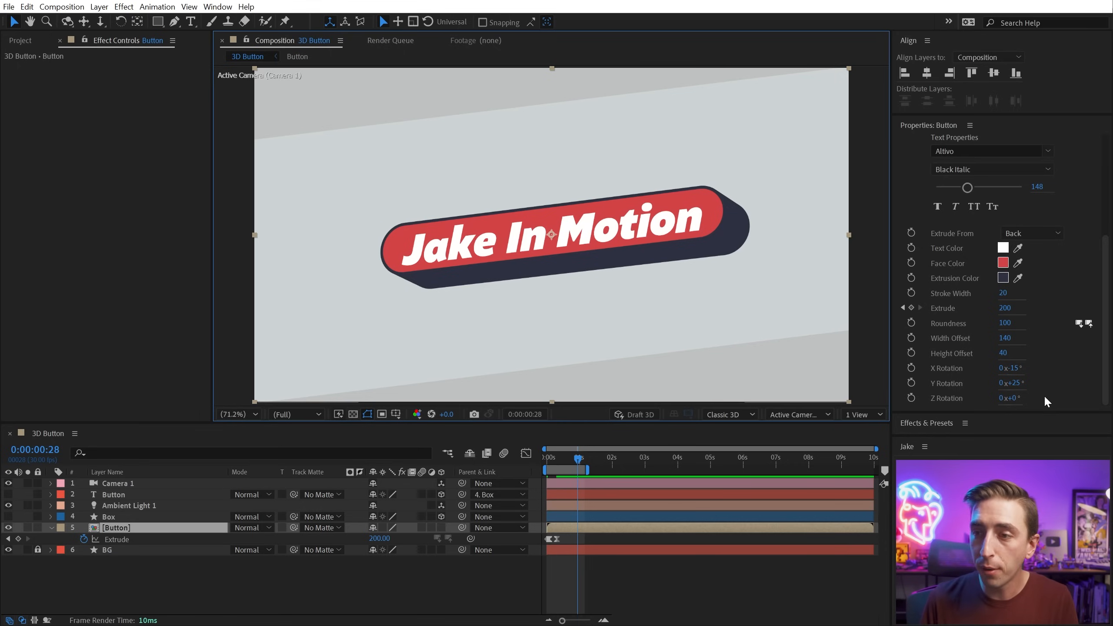
pyautogui.moveTo(1010, 382)
pyautogui.mouseDown()
pyautogui.moveTo(987, 384)
pyautogui.moveTo(1012, 394)
pyautogui.mouseUp()
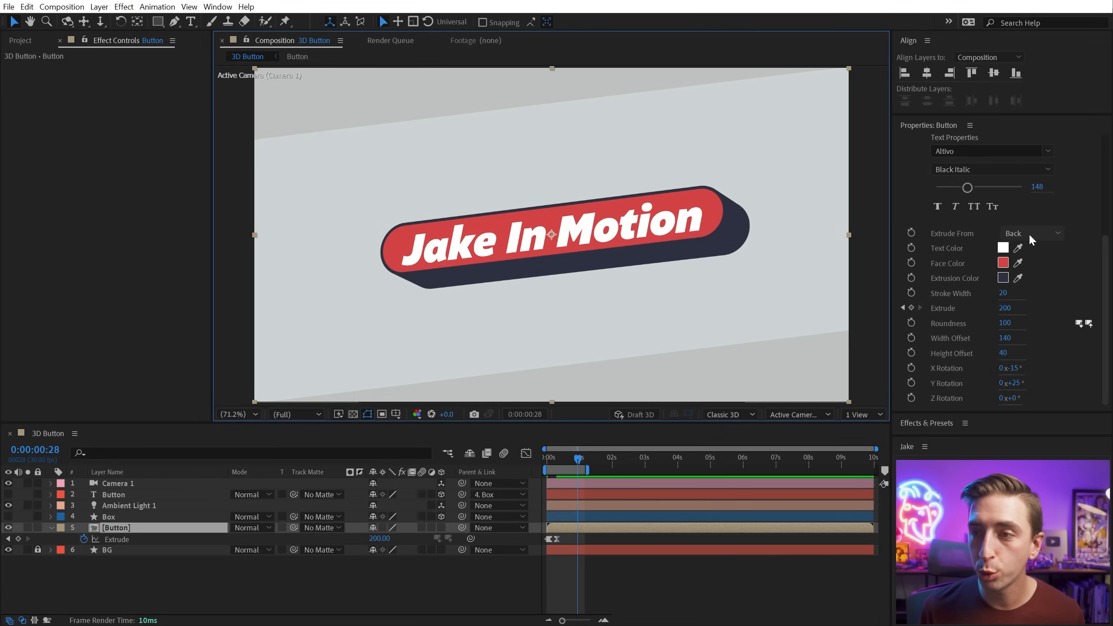
# Preview the nested Button layer's Extrude animation from the first frame
pyautogui.moveTo(575, 463); pyautogui.dragTo(508, 457)
pyautogui.press('space')
pyautogui.press('space')
pyautogui.press('space')
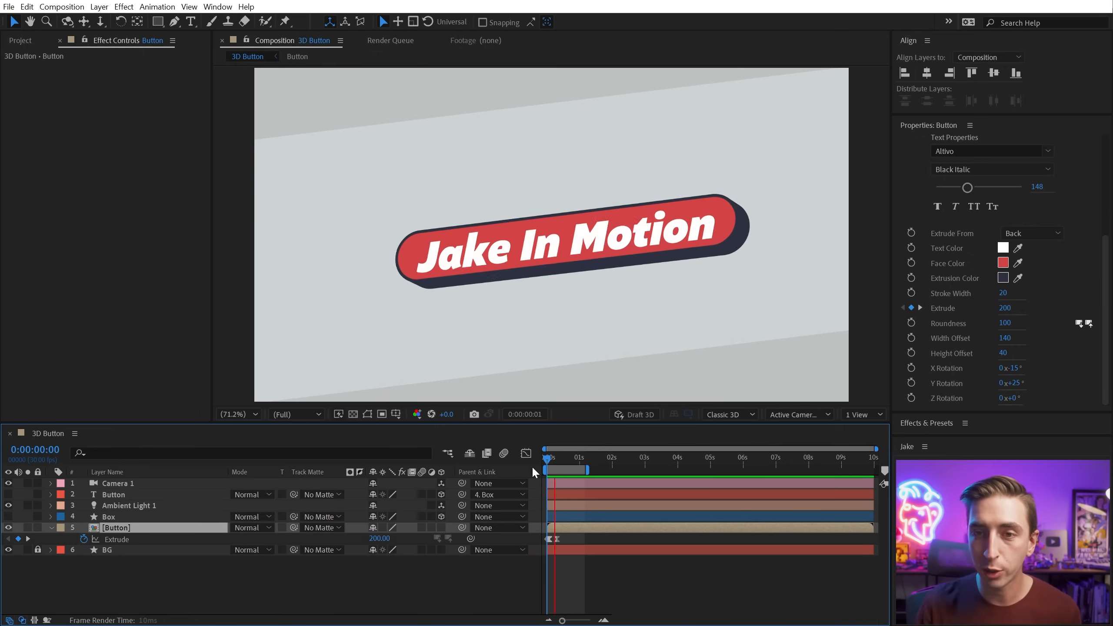
pyautogui.press('space')
# Try Center for the nested Button layer's Extrude From option and preview the animation from the start
pyautogui.click(1051, 234)
pyautogui.click(1021, 256)
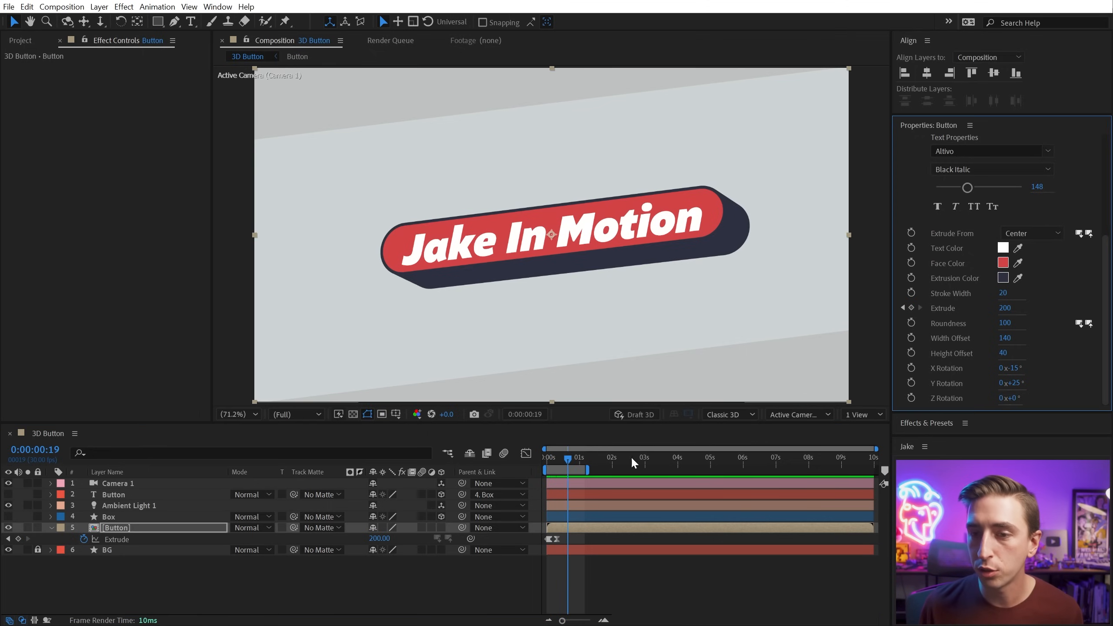
pyautogui.click(546, 457)
pyautogui.press('space')
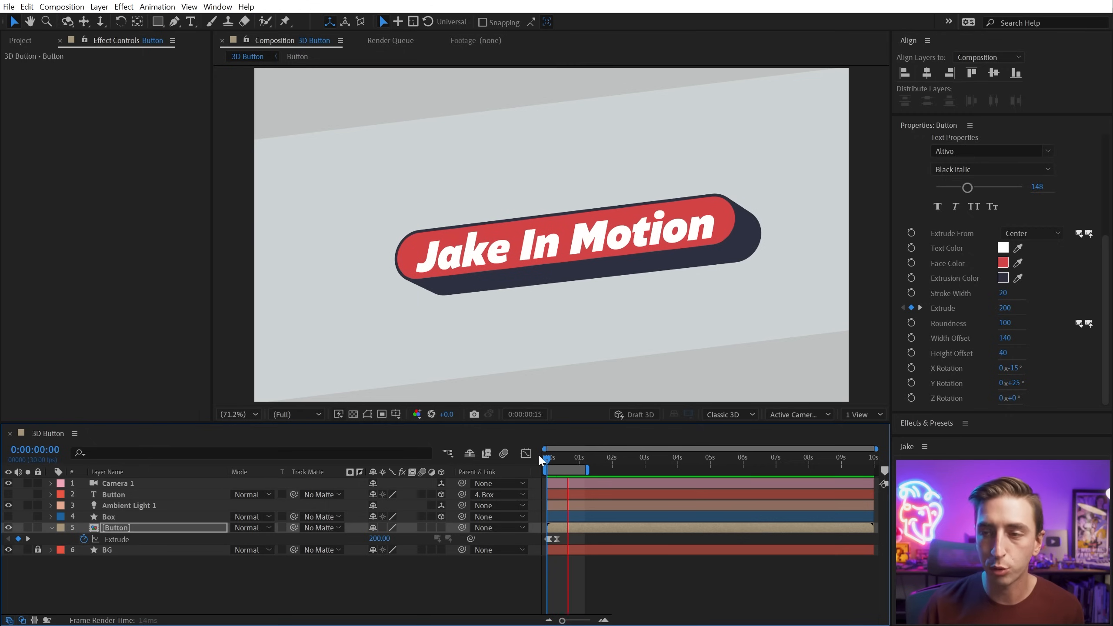
# Try Front for Extrude From, preview the animation from the start, and set the option back to Back
pyautogui.click(1047, 233)
pyautogui.click(1035, 275)
pyautogui.click(548, 457)
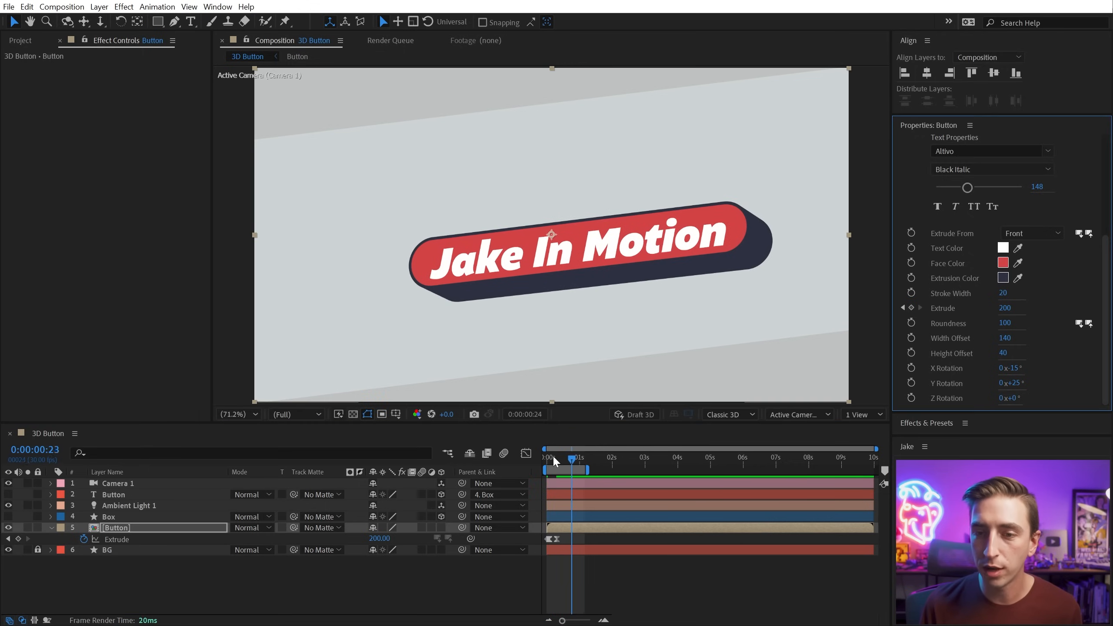
pyautogui.press('space')
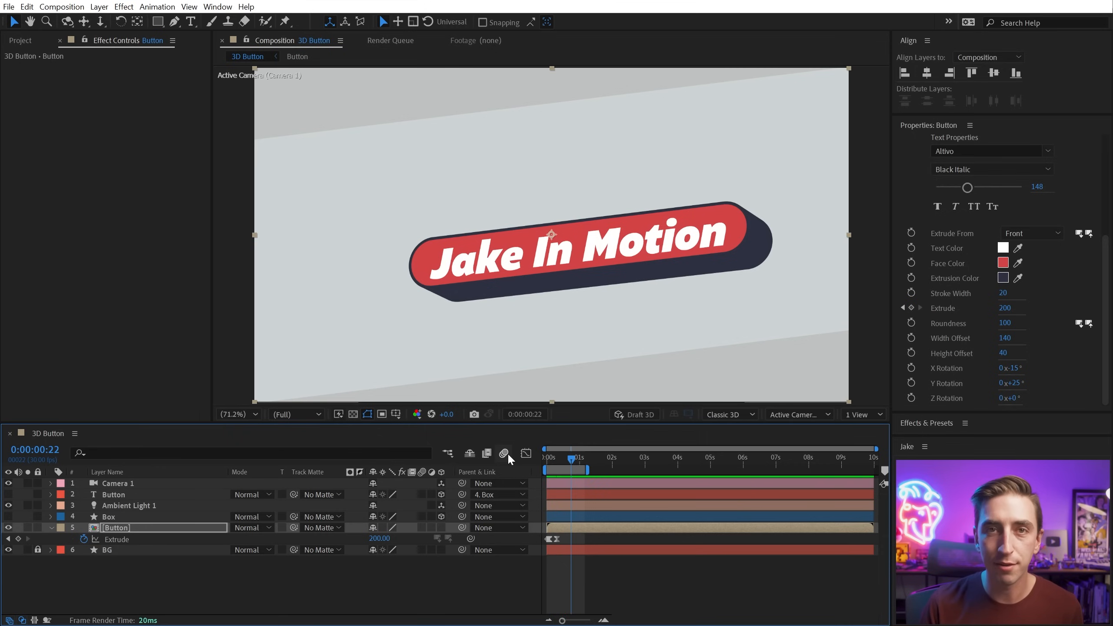
pyautogui.click(1017, 239)
pyautogui.click(1016, 254)
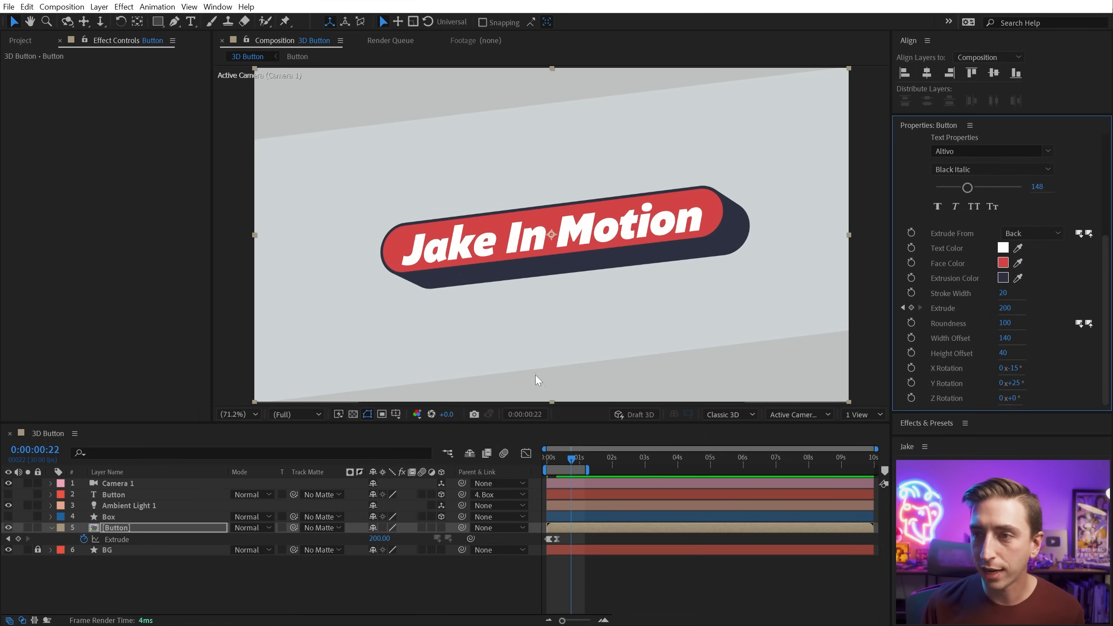
# Select all Extrude keyframes on the nested Button layer to examine their timing, and preview the animation from the start
pyautogui.click(609, 588)
pyautogui.moveTo(564, 458); pyautogui.dragTo(544, 458)
pyautogui.press('=')
pyautogui.press('=')
pyautogui.press('=')
pyautogui.moveTo(544, 534); pyautogui.dragTo(628, 562)
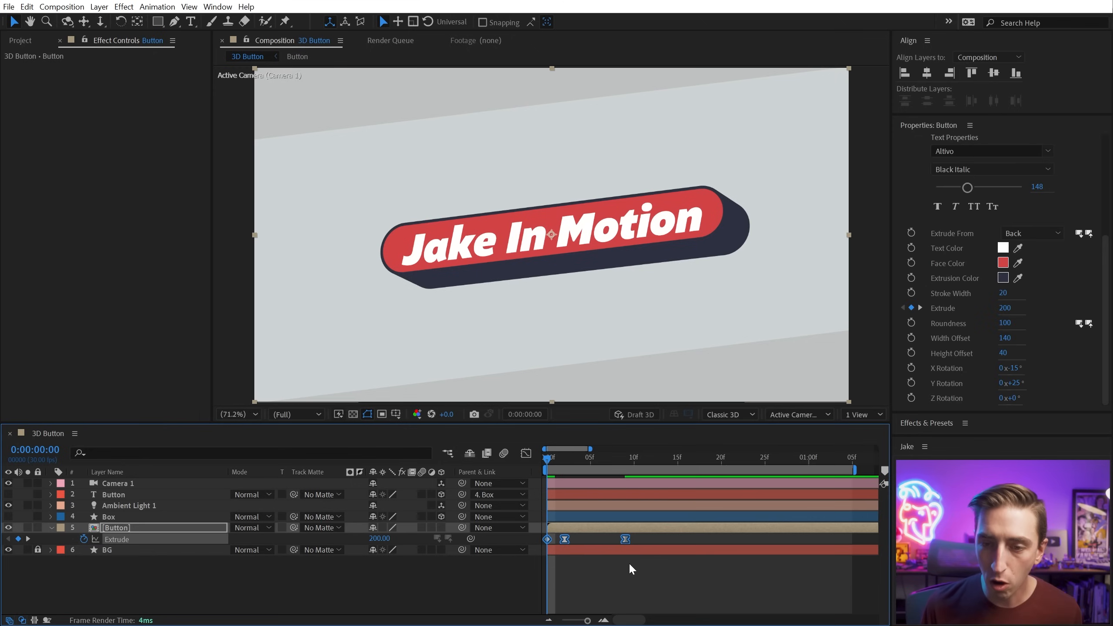
pyautogui.press('space')
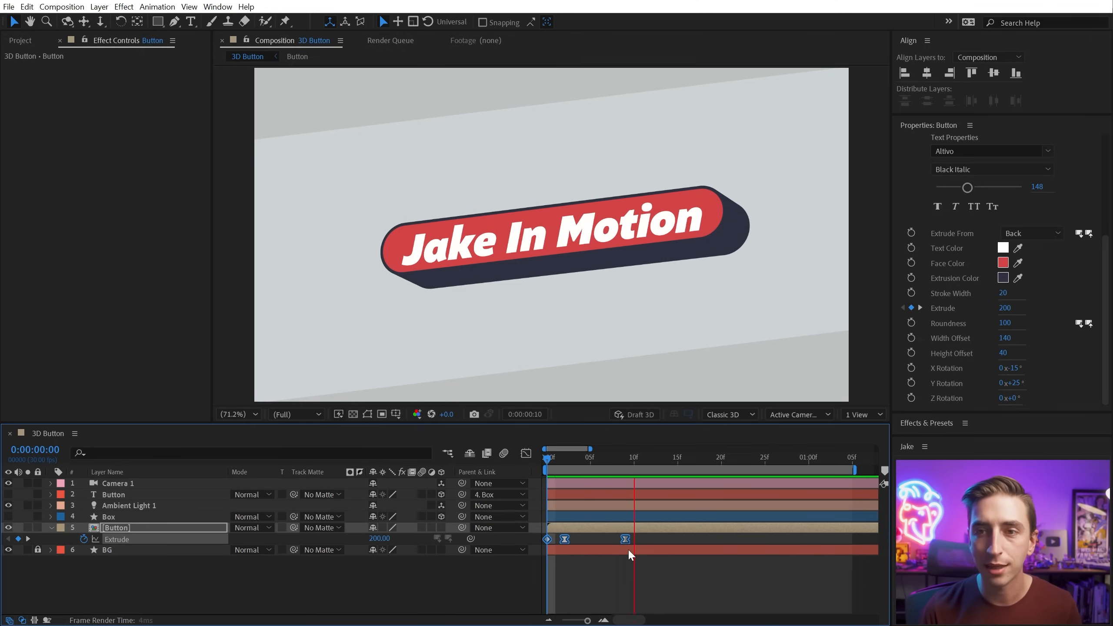
pyautogui.click(694, 526)
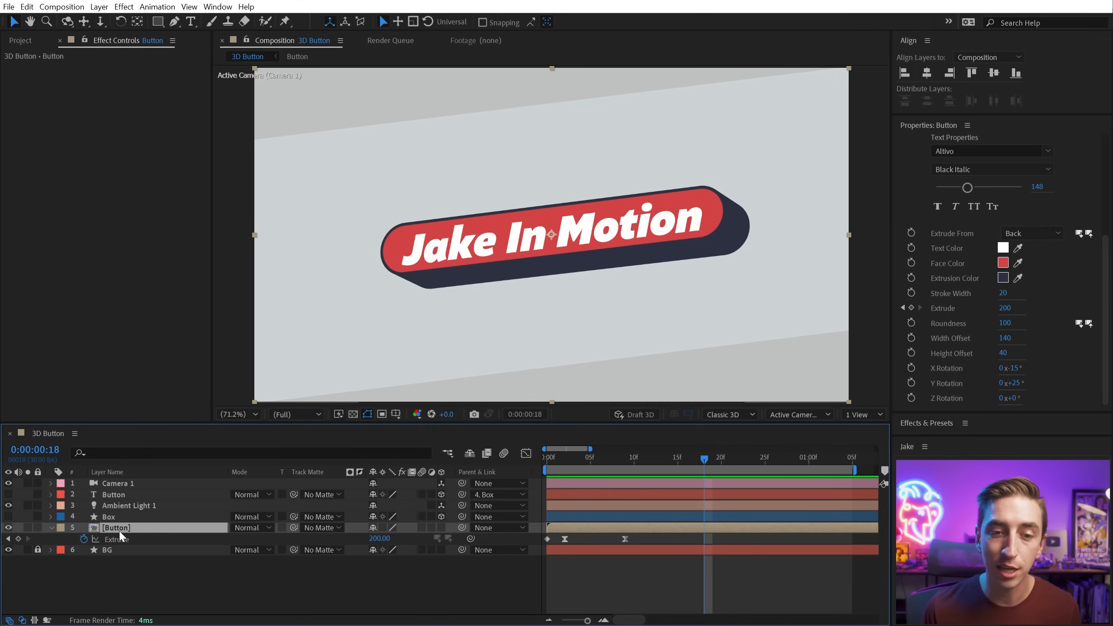
# Duplicate the nested Button layer, with the copy's Essential Properties expanded, and place the copy directly below the original button in the composition
pyautogui.hotkey('ctrl', 'd')
pyautogui.click(21, 40)
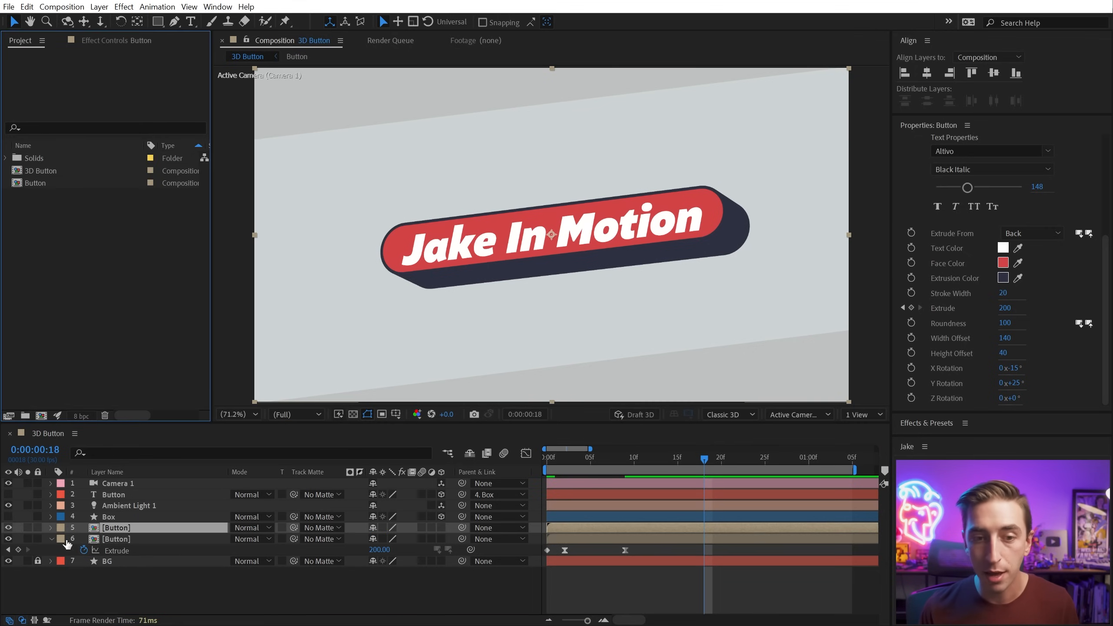
pyautogui.click(50, 527)
pyautogui.click(64, 538)
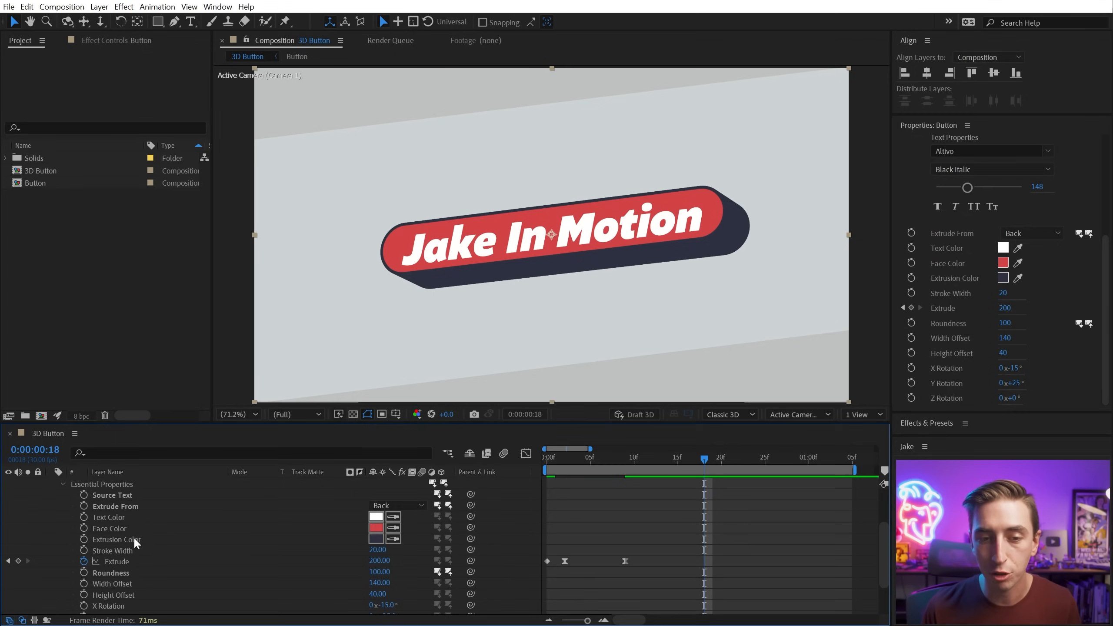
pyautogui.scroll(-2, 140, 543)
pyautogui.moveTo(590, 219); pyautogui.dragTo(589, 300)
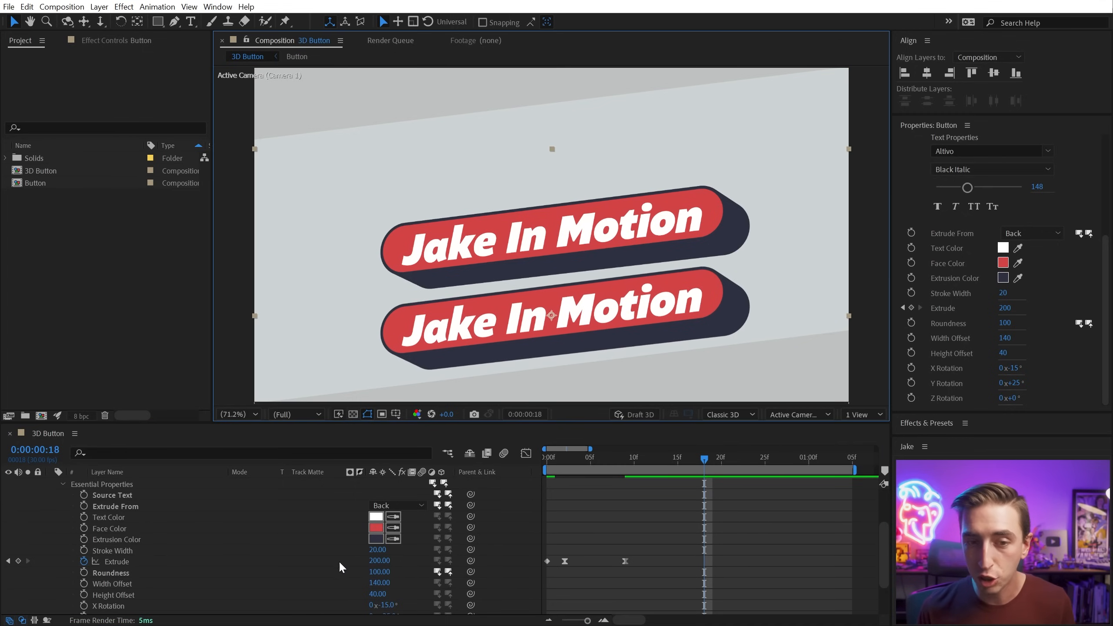
# Change the Source Text of the duplicated, lower Button layer to "Masher"
pyautogui.scroll(2, 183, 546)
pyautogui.click(125, 528)
pyautogui.scroll(3, 997, 199)
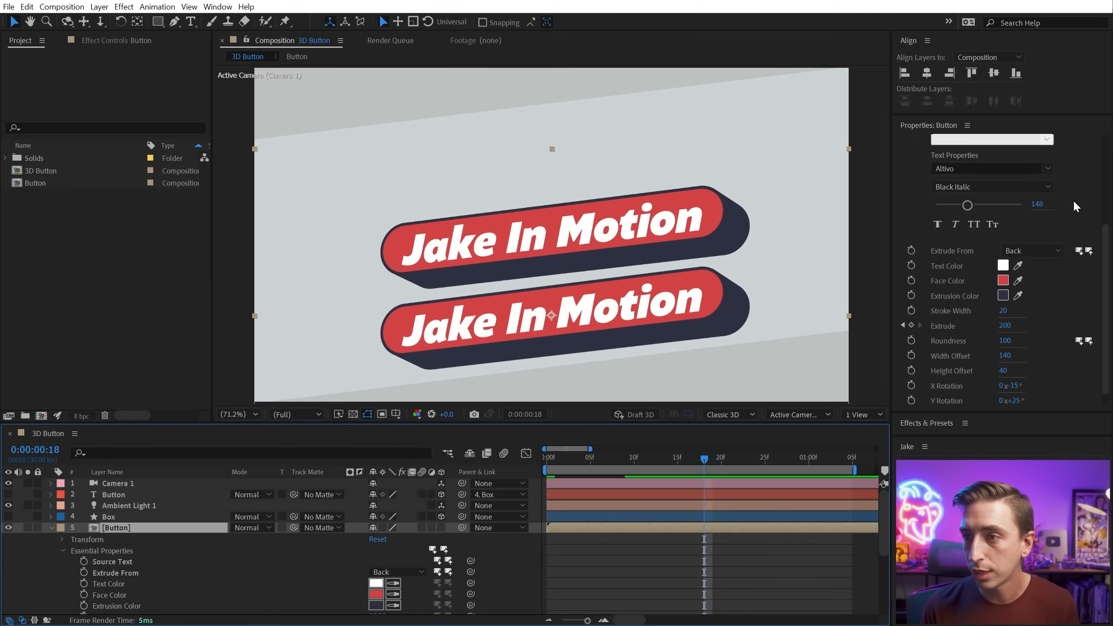
pyautogui.click(991, 174)
pyautogui.write('Masher')
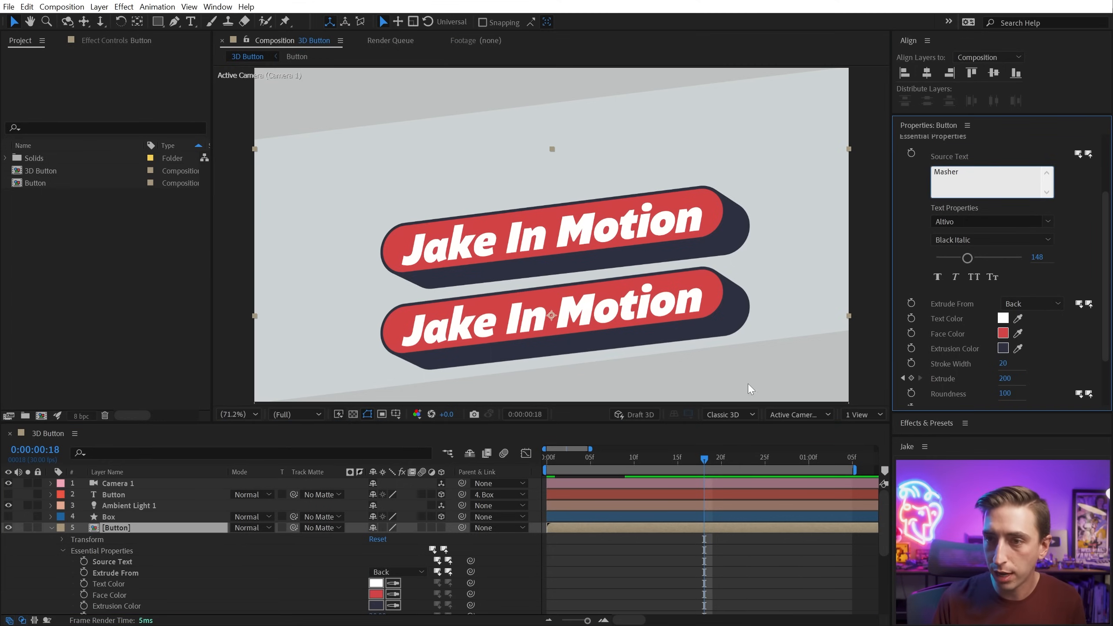
pyautogui.click(586, 549)
# Change the Source Text of the original, upper nested Button layer to "Button"
pyautogui.scroll(-5, 621, 570)
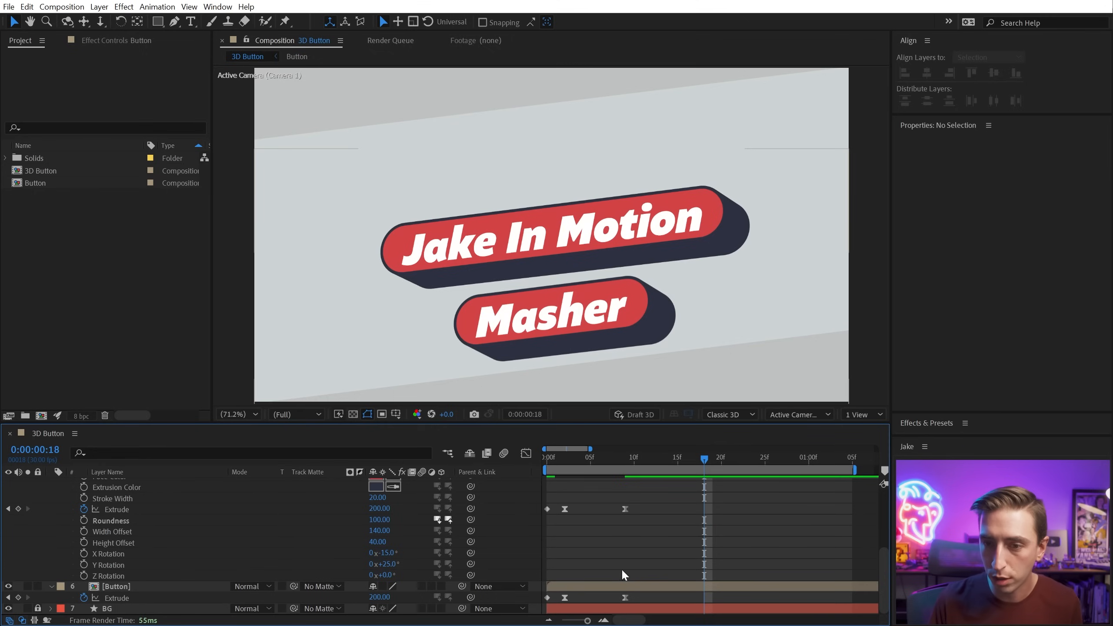
pyautogui.click(615, 586)
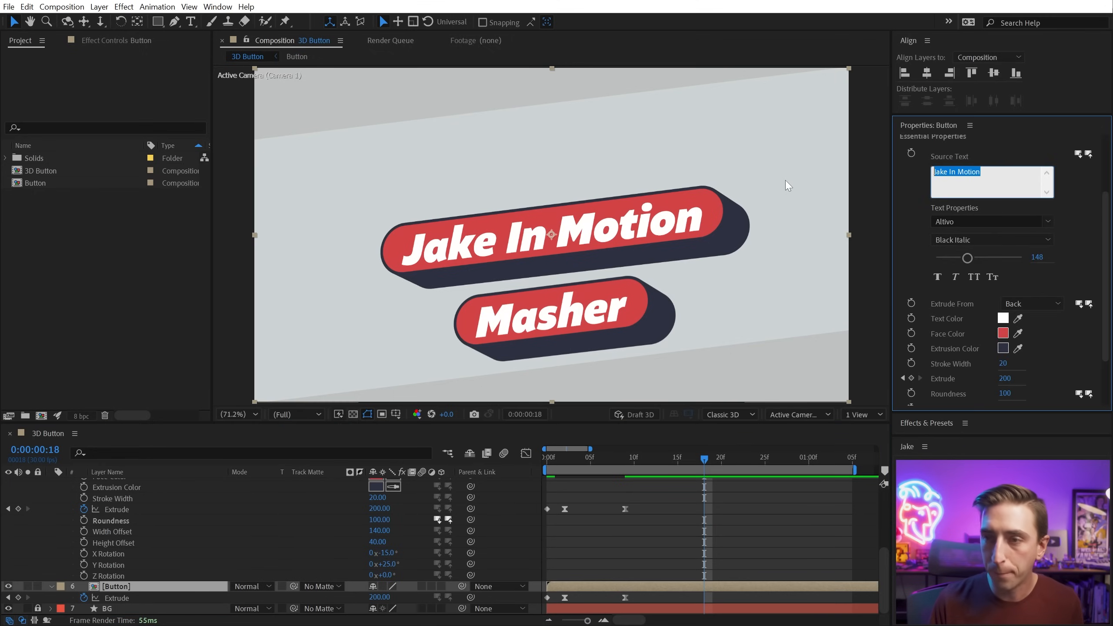
pyautogui.click(1002, 168)
pyautogui.write('Button')
pyautogui.click(815, 436)
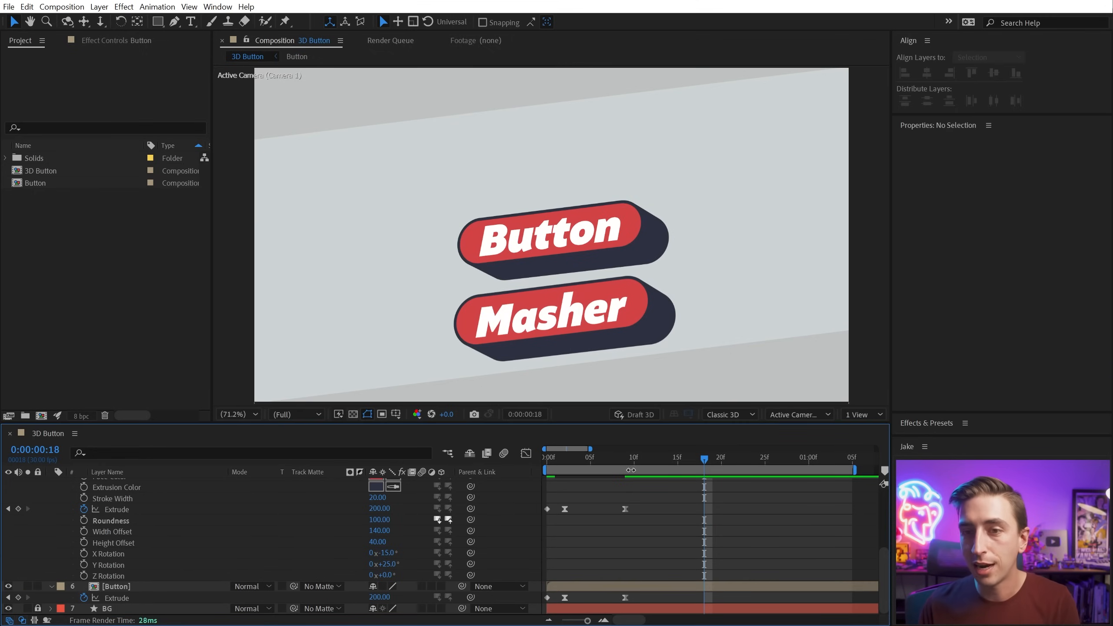
# Select both nested Button layers and move them up together so the pair sits around the middle of the composition
pyautogui.click(648, 586)
pyautogui.scroll(5, 704, 552)
pyautogui.keyDown('ctrl'); pyautogui.click(692, 530); pyautogui.keyUp('ctrl')
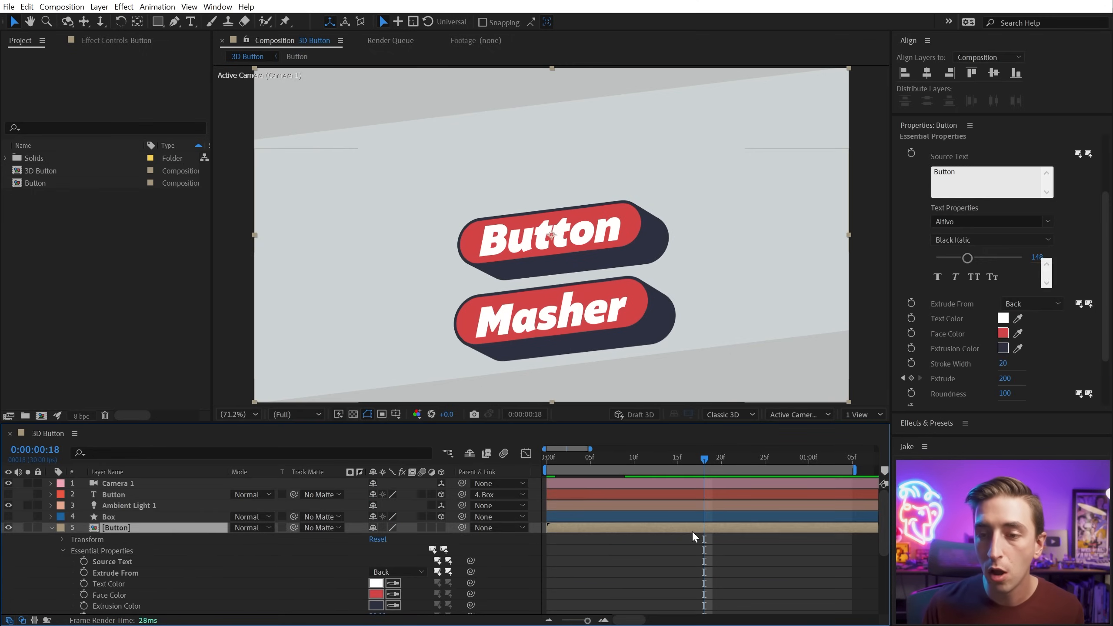
pyautogui.moveTo(562, 291); pyautogui.dragTo(558, 240)
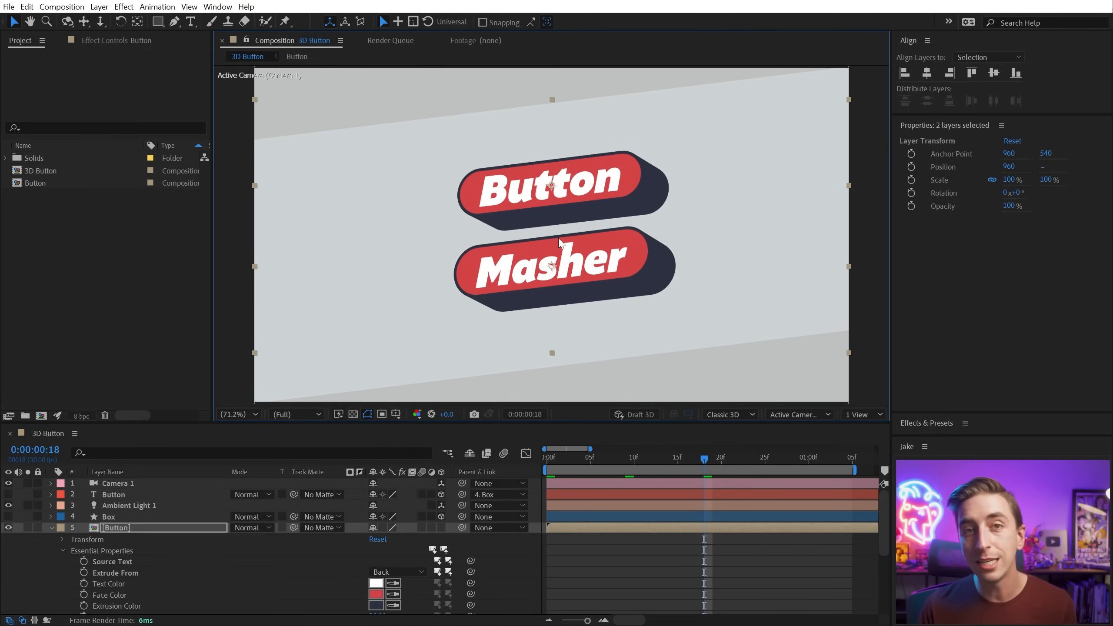